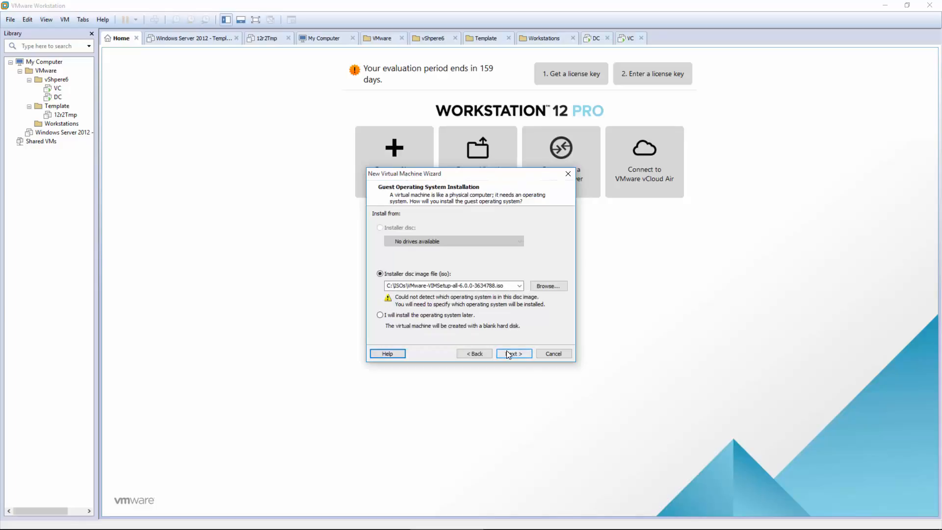
# Step: Use the VMware-VMvisor-Installer-6.0.0.update02 ISO from C:\ISOs as the installer disc image
pyautogui.click(550, 287)
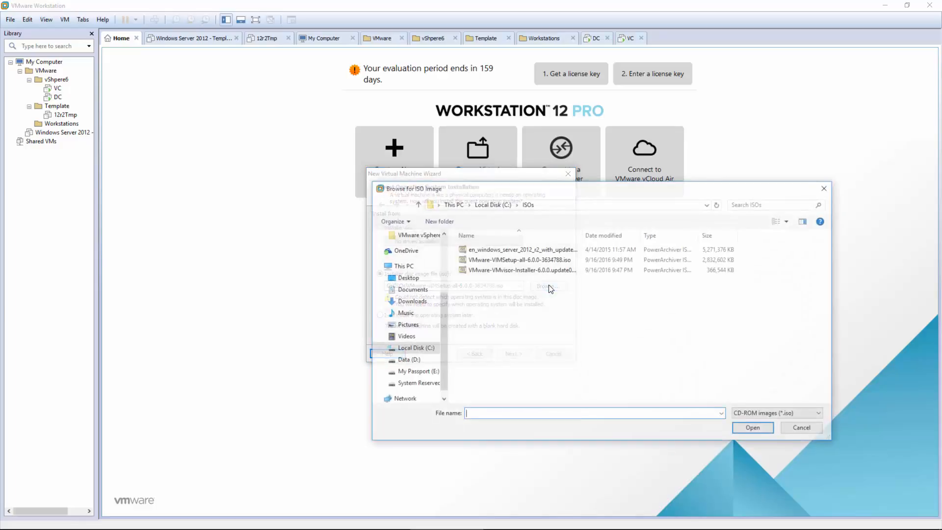
pyautogui.click(518, 273)
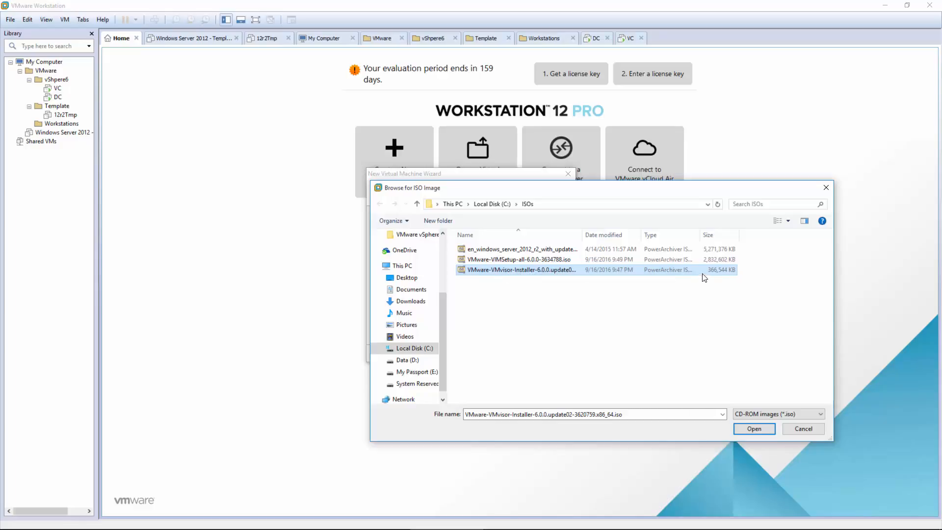
pyautogui.click(748, 427)
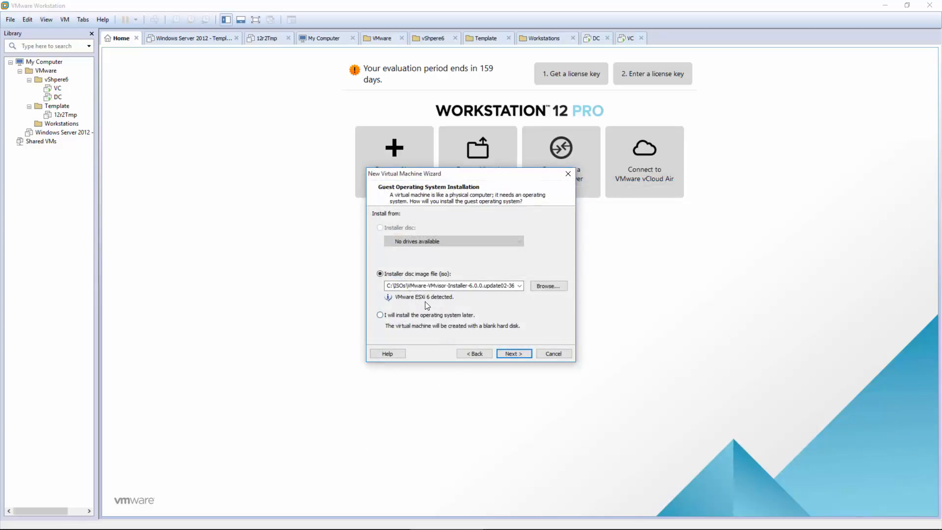
pyautogui.moveTo(480, 528)
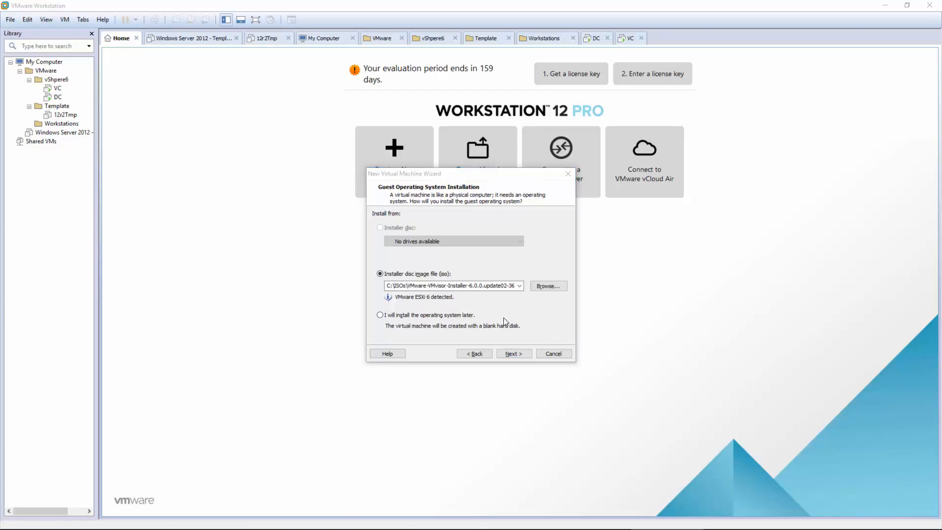
# Step: Name the new virtual machine ESXi1
pyautogui.click(511, 353)
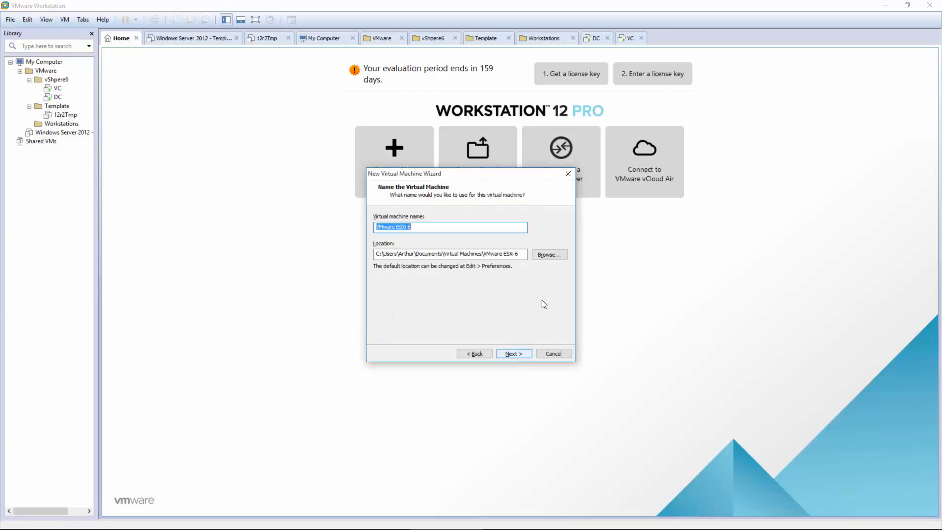
pyautogui.moveTo(395, 227); pyautogui.dragTo(316, 215)
pyautogui.press('Delete')
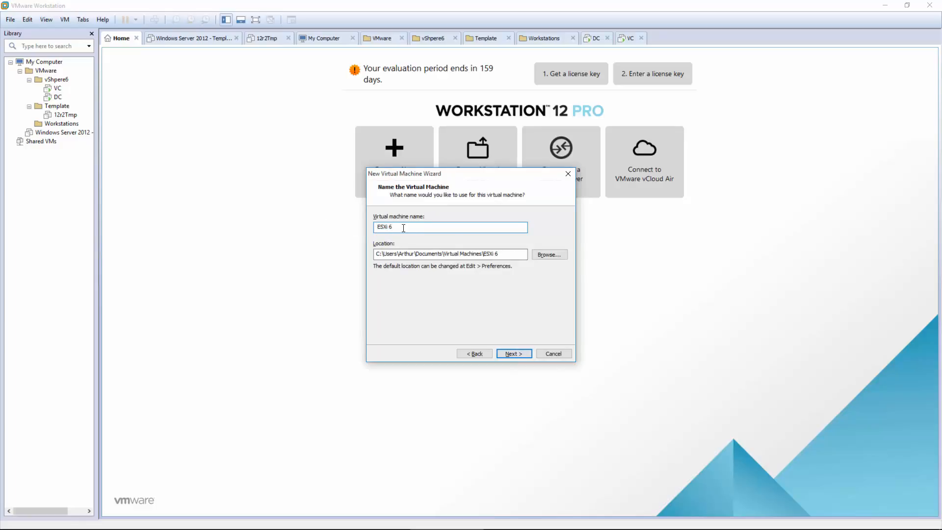
pyautogui.write('1')
# Step: Store the machine in a new ESXi1 folder under D:\VMs\VMware, keeping the name ESXi1
pyautogui.click(550, 255)
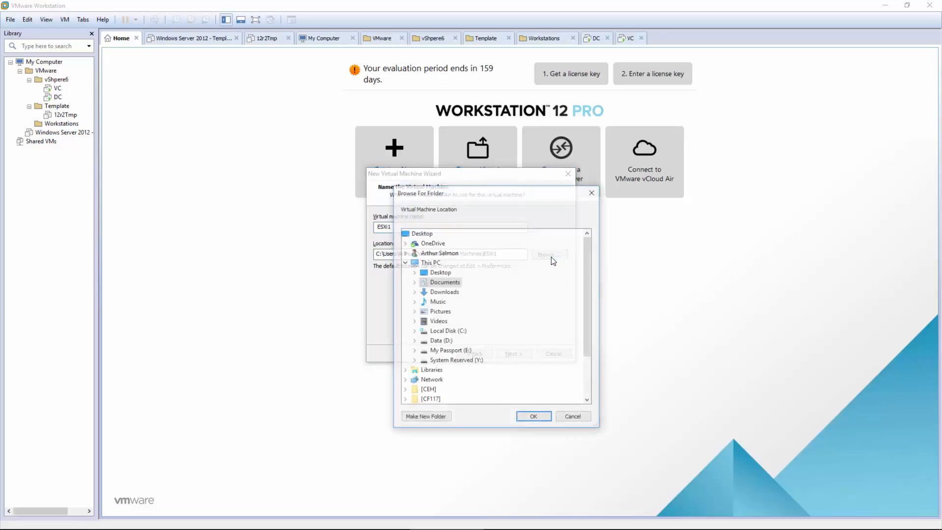
pyautogui.doubleClick(437, 339)
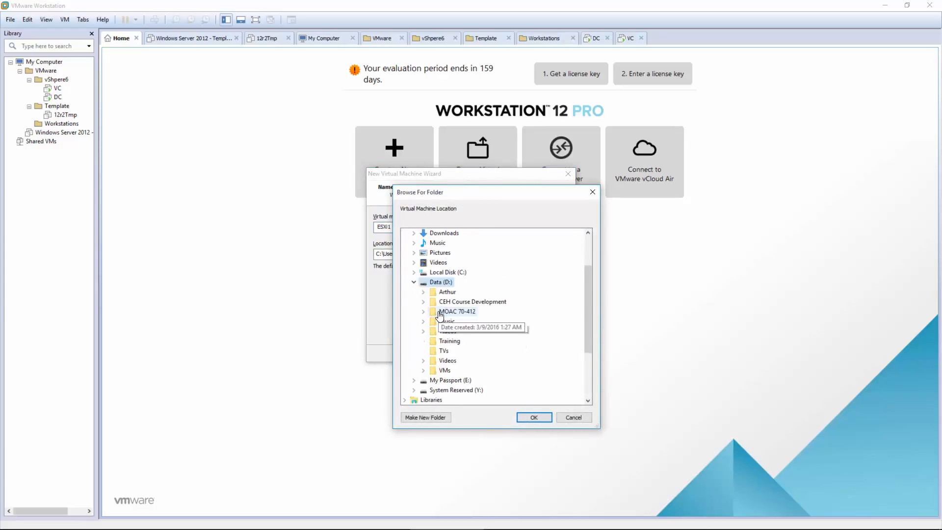
pyautogui.doubleClick(445, 341)
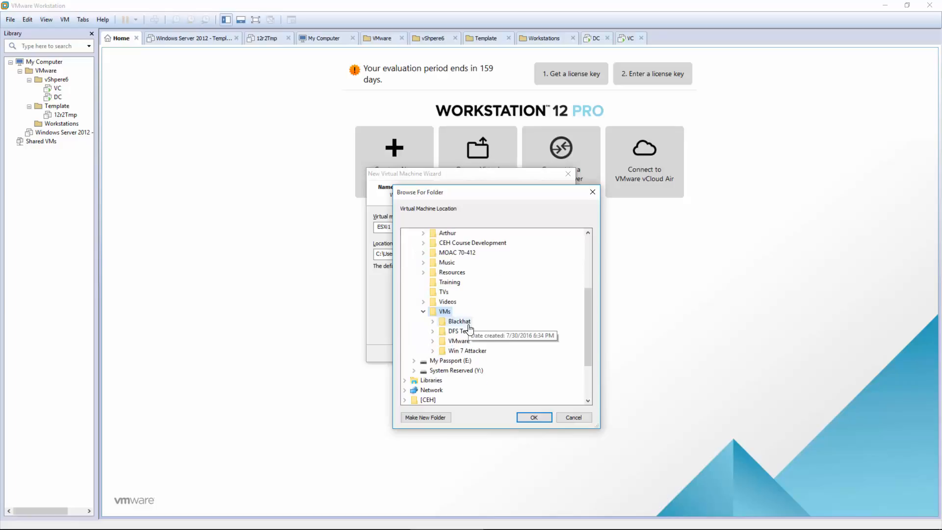
pyautogui.doubleClick(456, 340)
pyautogui.click(431, 416)
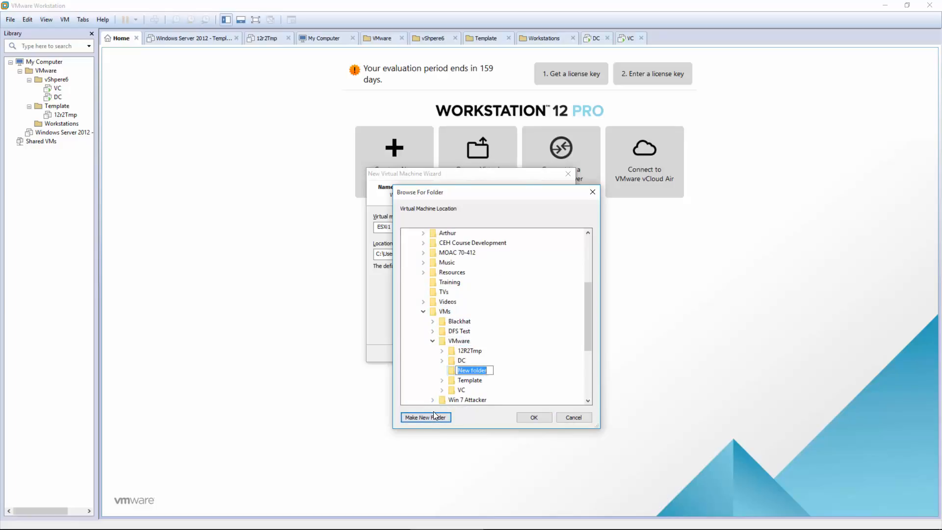
pyautogui.write('ESXi1')
pyautogui.click(450, 371)
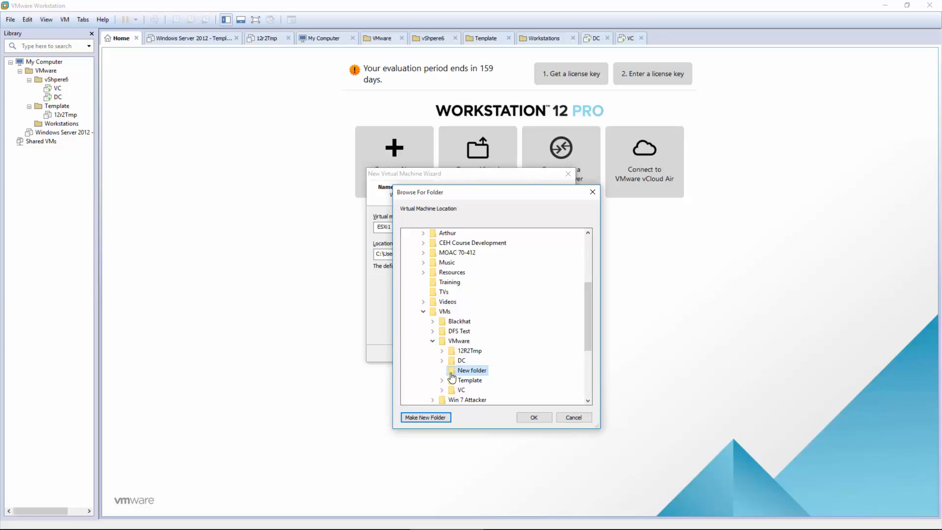
pyautogui.click(527, 416)
pyautogui.doubleClick(395, 225)
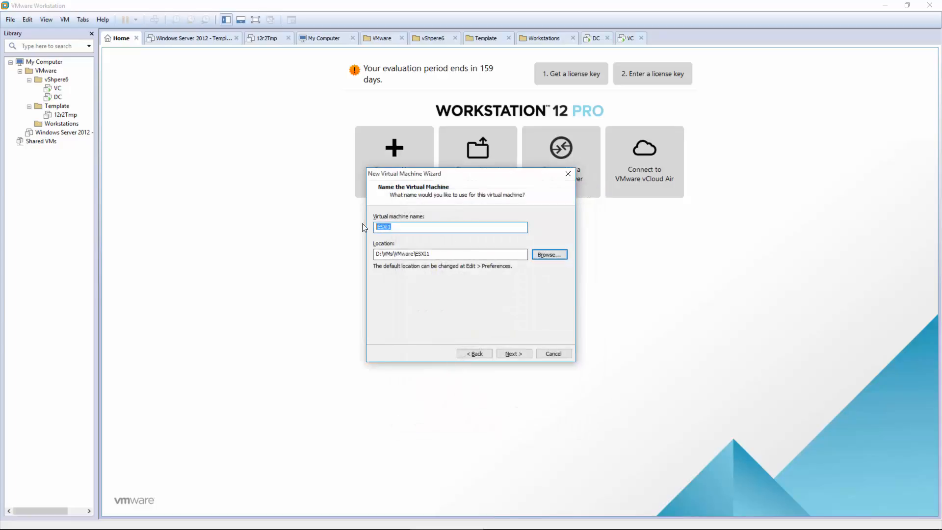
pyautogui.write('ESXi1')
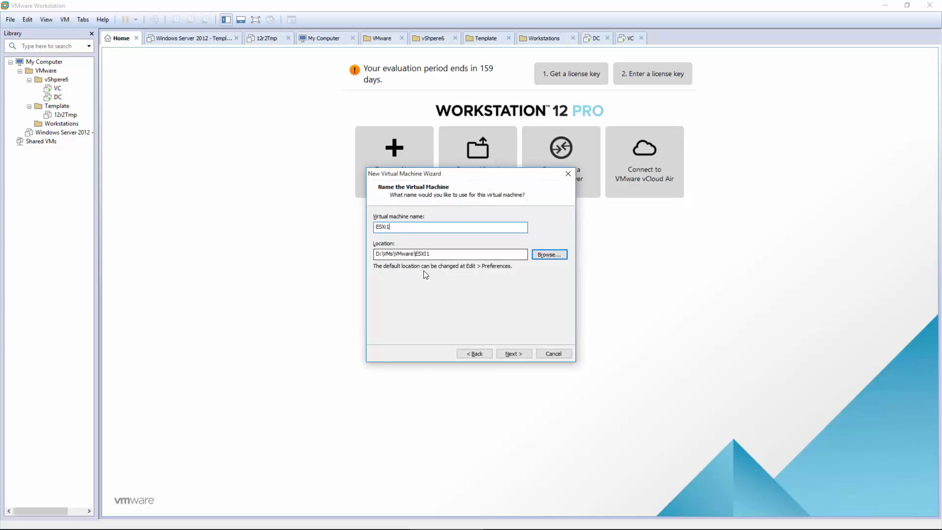
pyautogui.moveTo(458, 252); pyautogui.dragTo(358, 274)
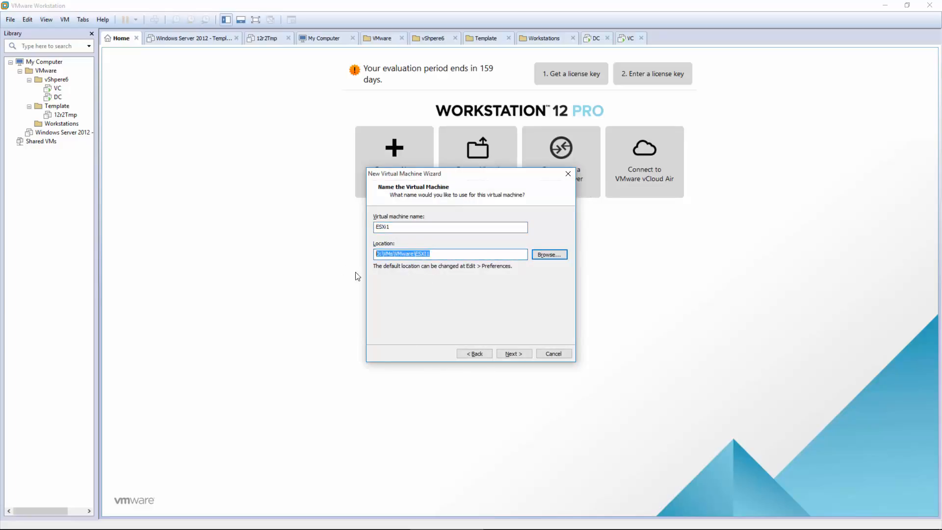
# Step: Accept the 40 GB split virtual disk
pyautogui.click(519, 353)
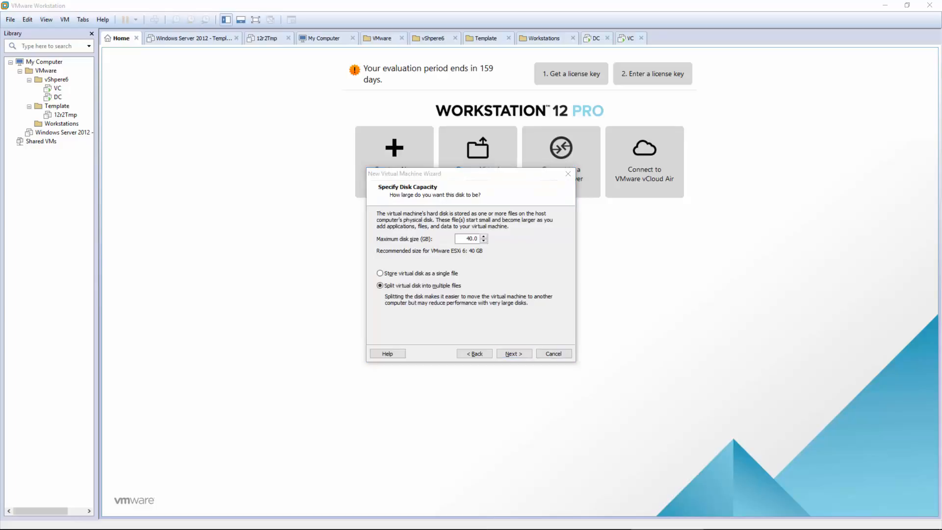
pyautogui.click(549, 255)
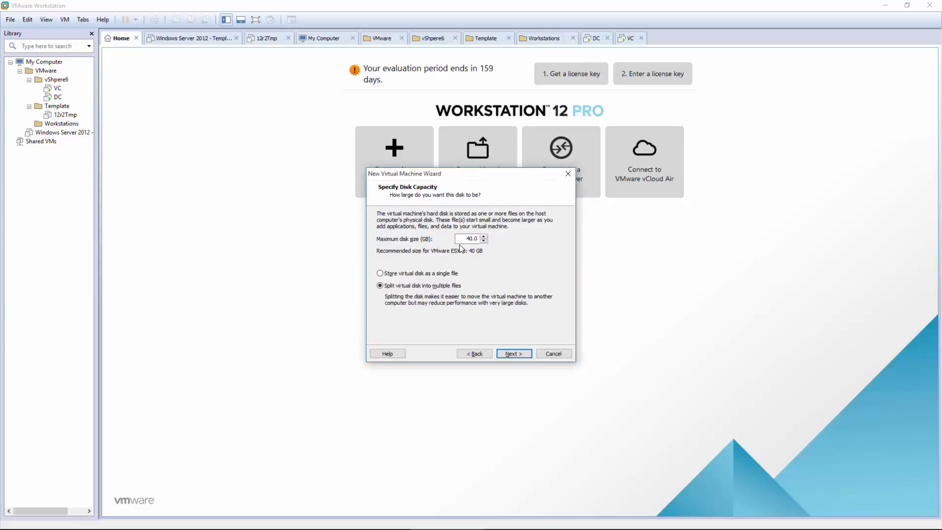
pyautogui.click(513, 354)
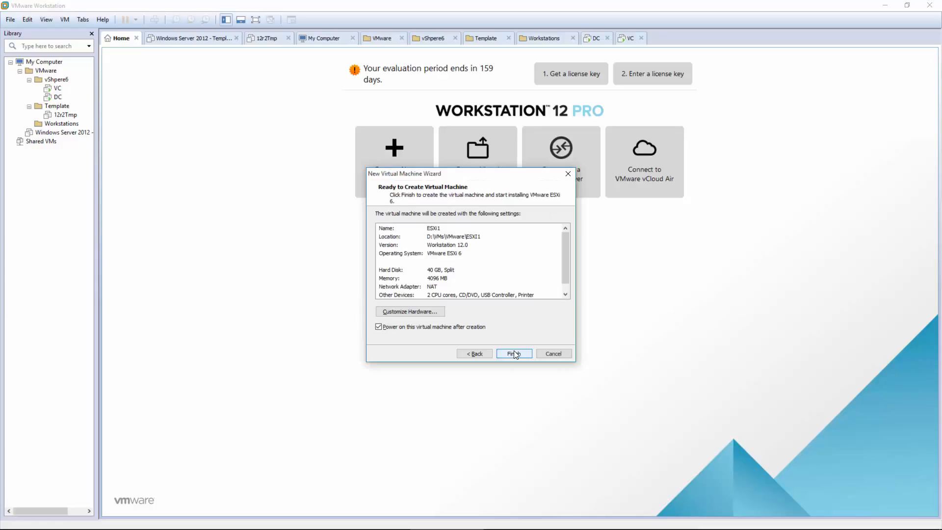
# Step: Raise the machine's memory to 8192 MB and review the processor and network adapter settings
pyautogui.click(420, 312)
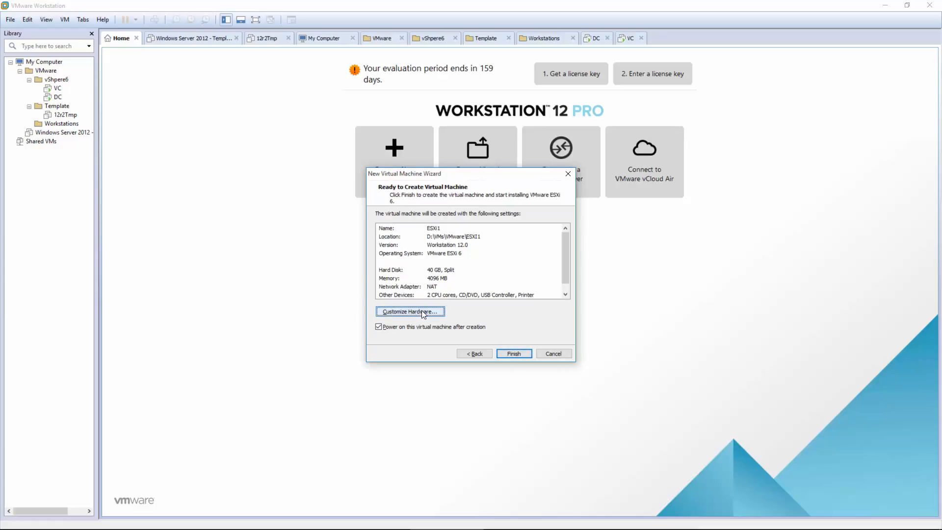
pyautogui.click(667, 529)
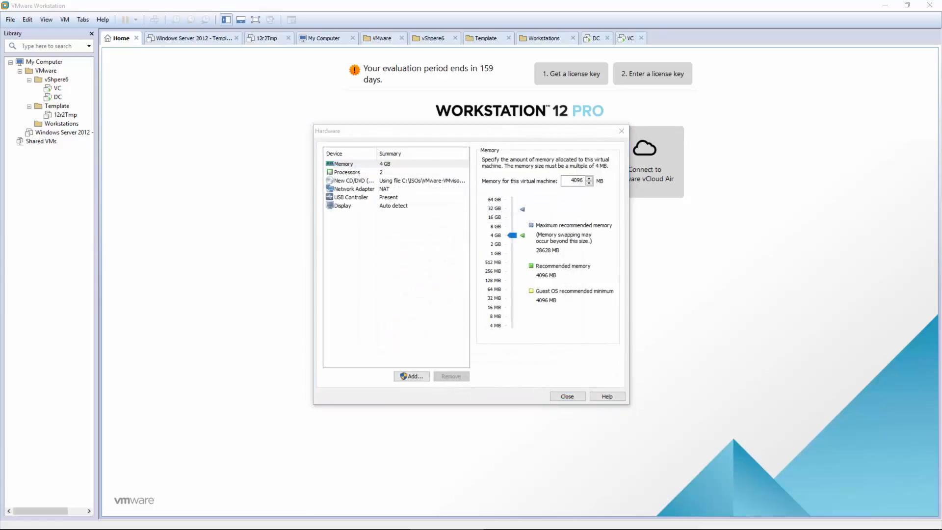
pyautogui.click(388, 162)
pyautogui.click(492, 226)
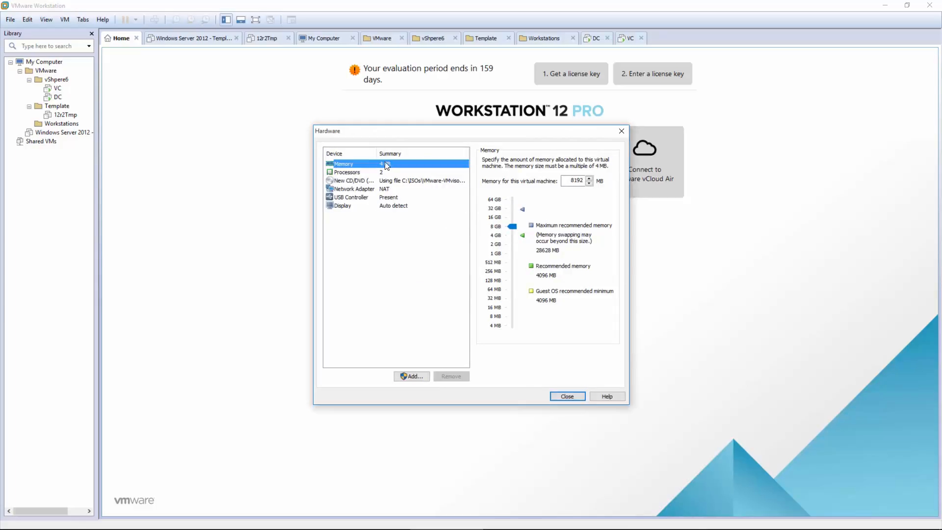
pyautogui.click(357, 173)
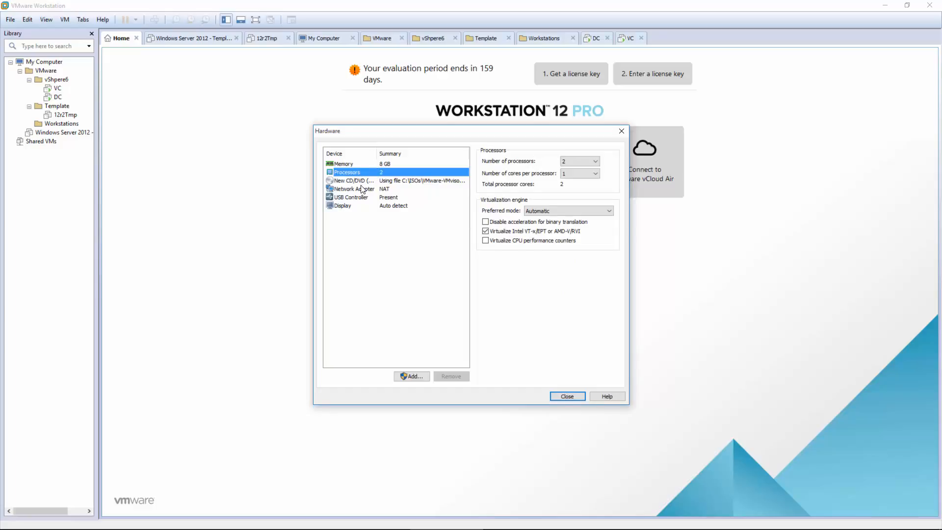
pyautogui.click(362, 189)
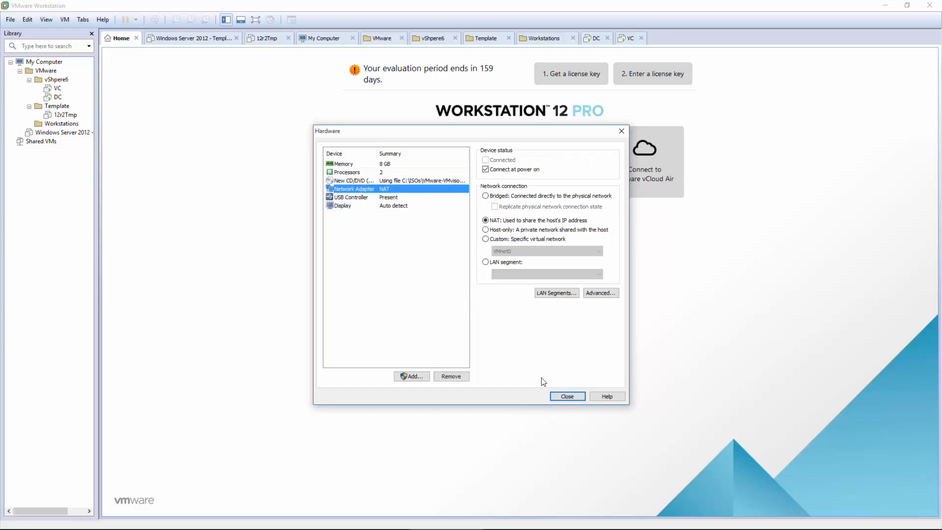
pyautogui.click(568, 396)
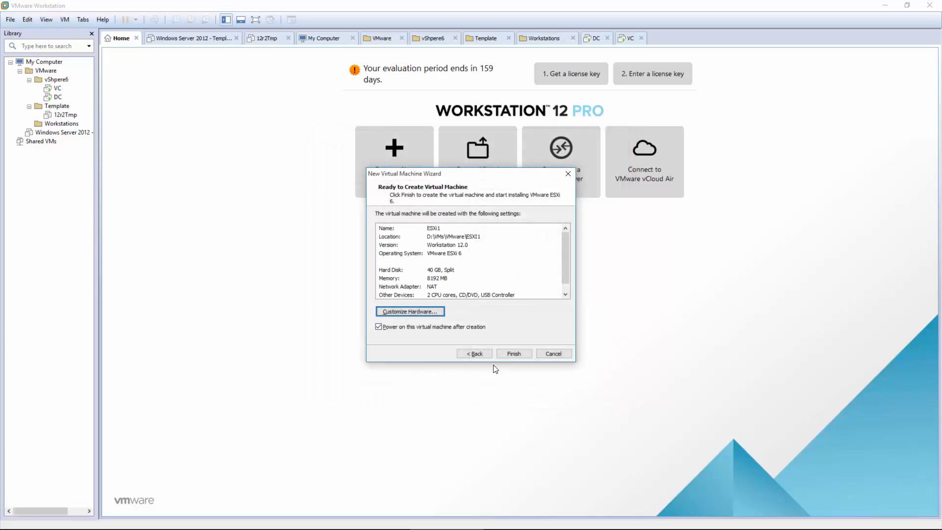
# Step: Create and power on ESXi1, pass the ESXi welcome screen and accept the EULA
pyautogui.click(513, 353)
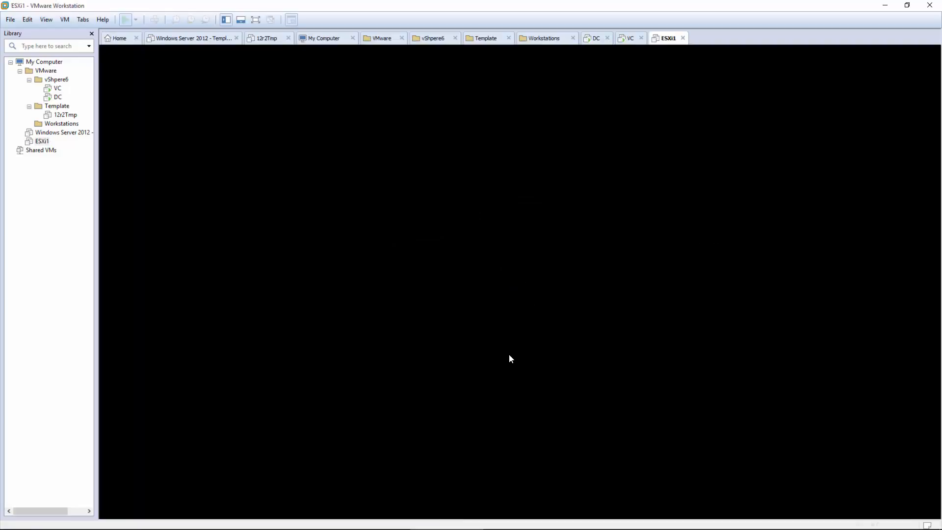
pyautogui.click(531, 319)
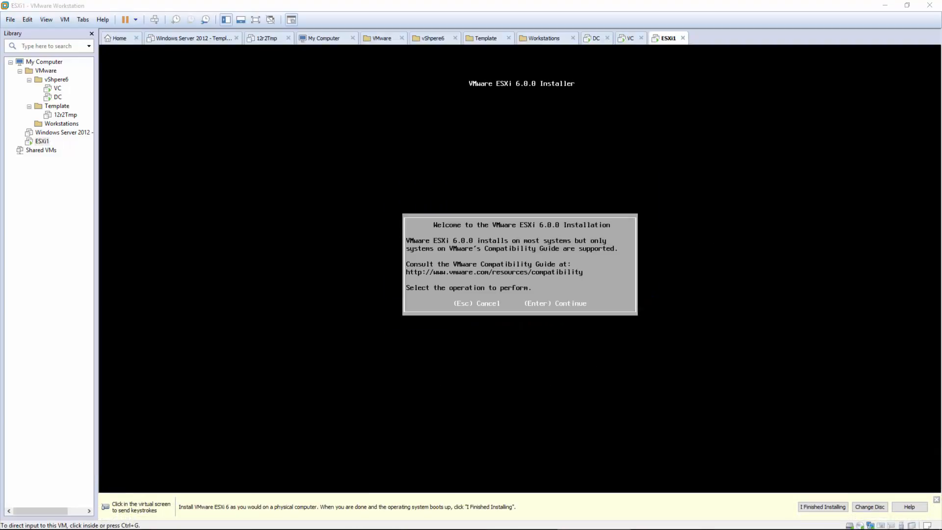
pyautogui.click(475, 279)
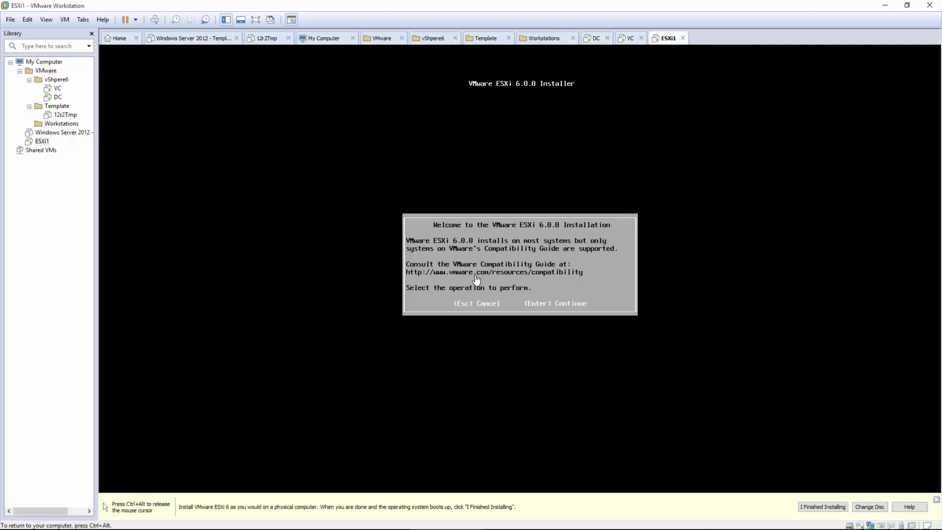
pyautogui.press('Return')
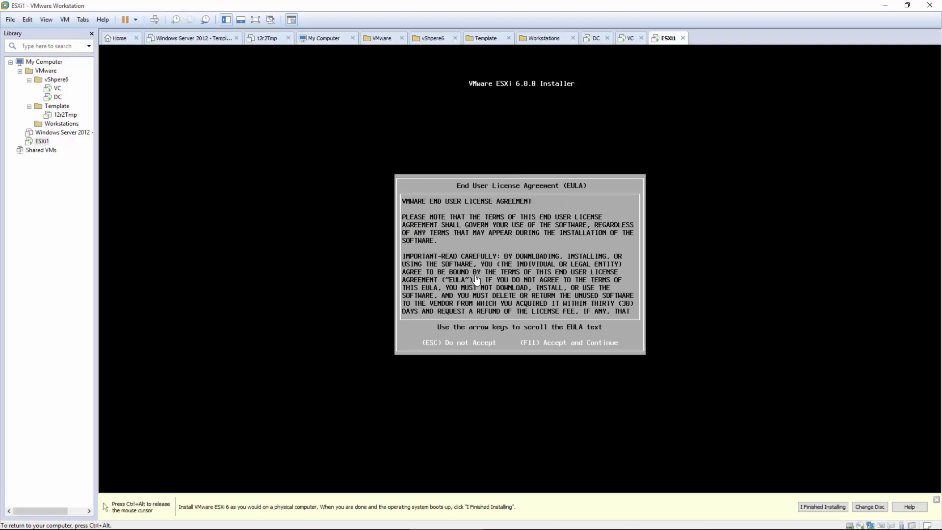
pyautogui.press('F11')
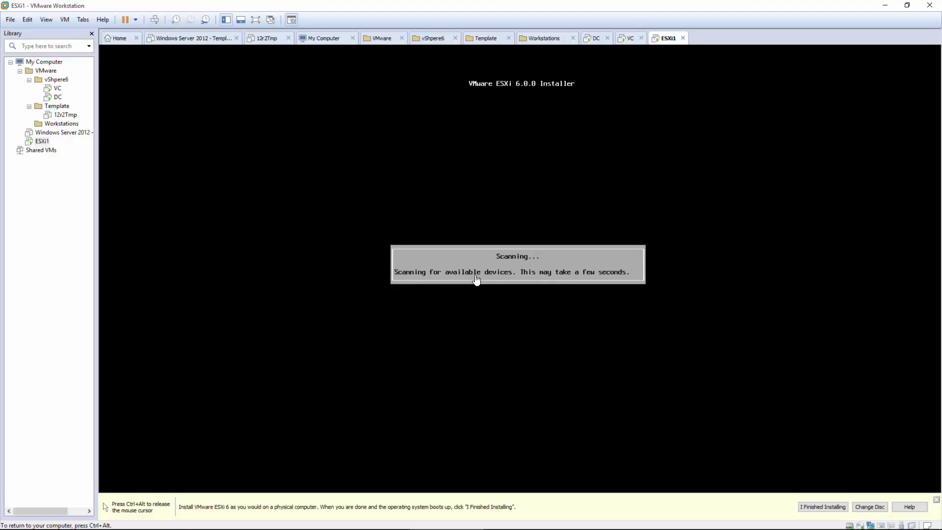
# Step: Choose the 40 GiB local virtual disk as the install target
pyautogui.hotkey('ctrl', 'alt')
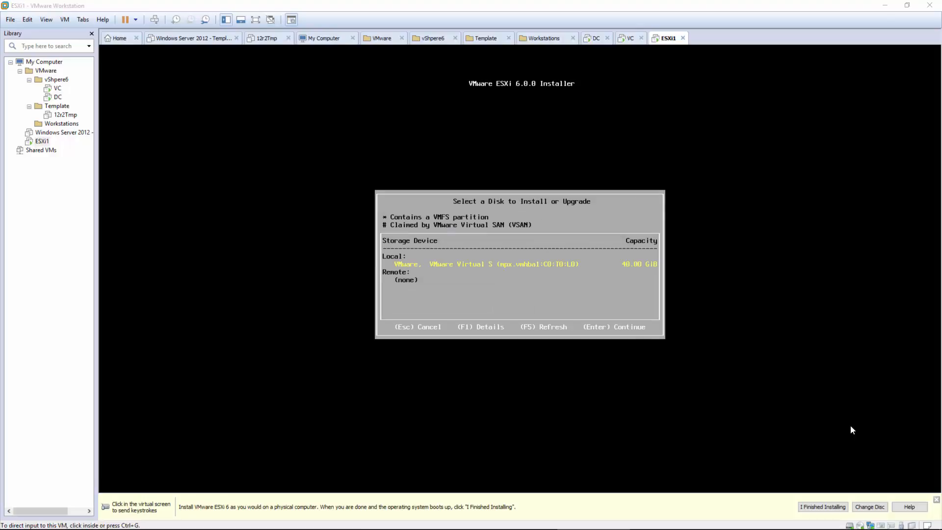
pyautogui.click(567, 283)
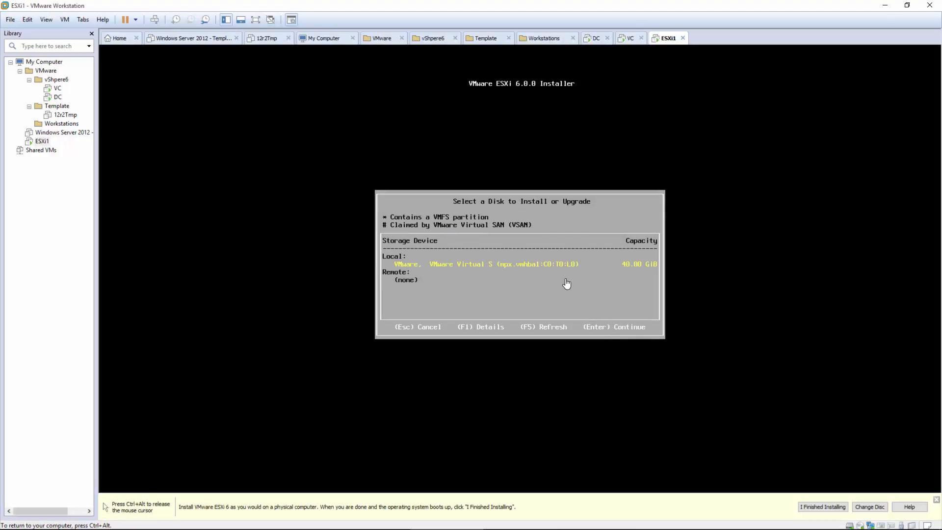
pyautogui.press('Return')
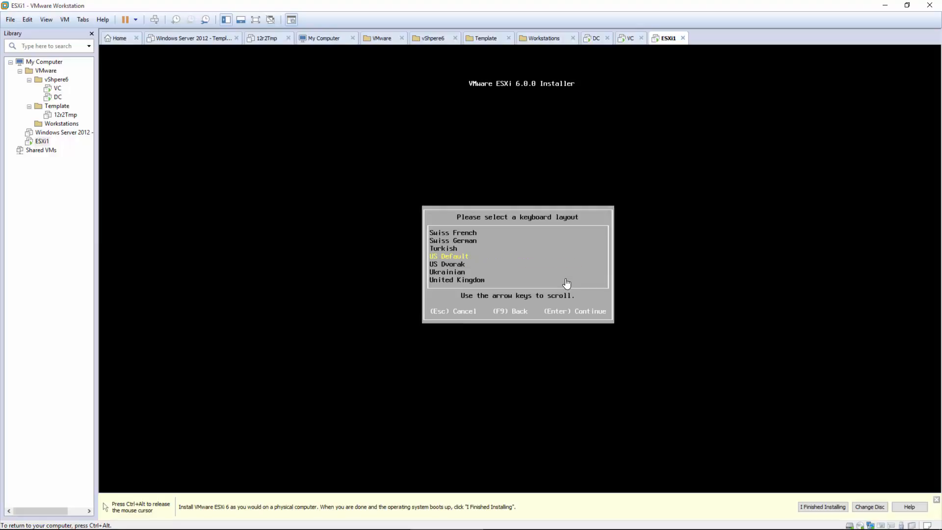
# Step: Install ESXi 6.0.0 with the US Default keyboard and the chosen root password
pyautogui.press('Return')
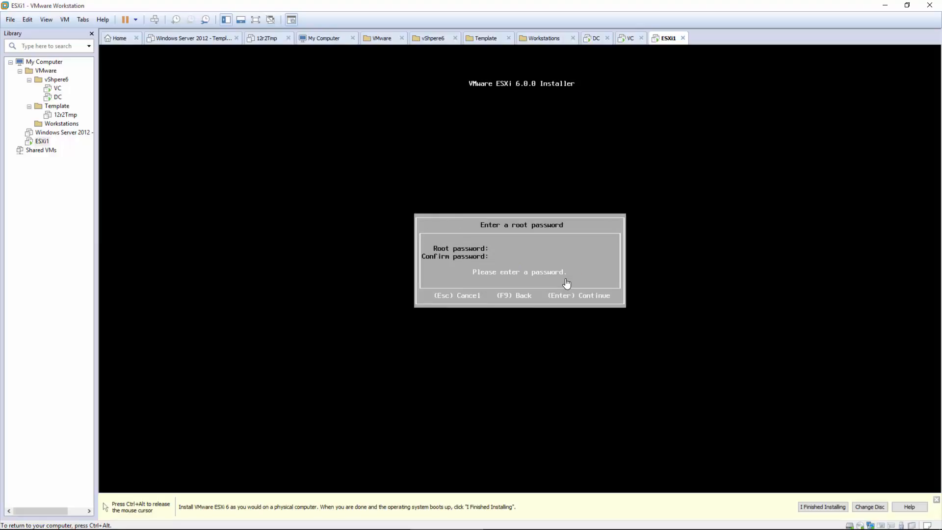
pyautogui.write('*********************')
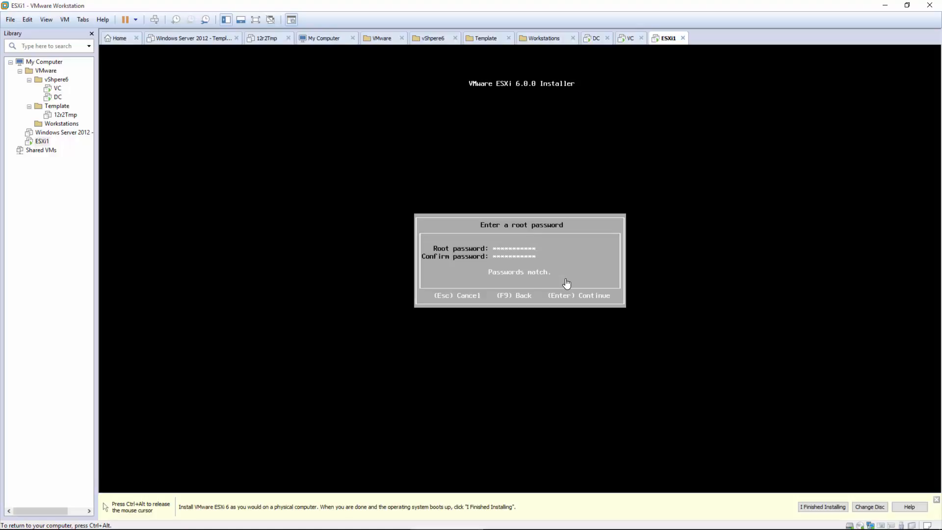
pyautogui.press('Return')
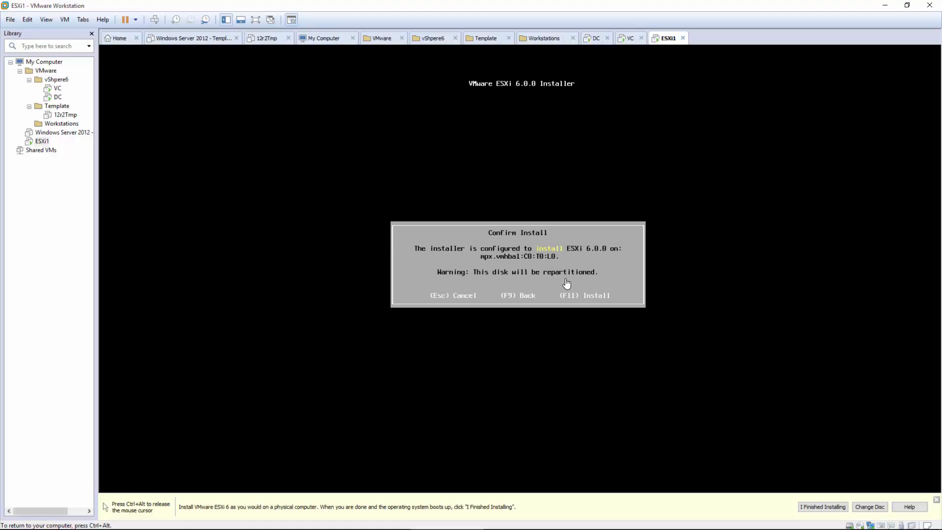
pyautogui.press('F11')
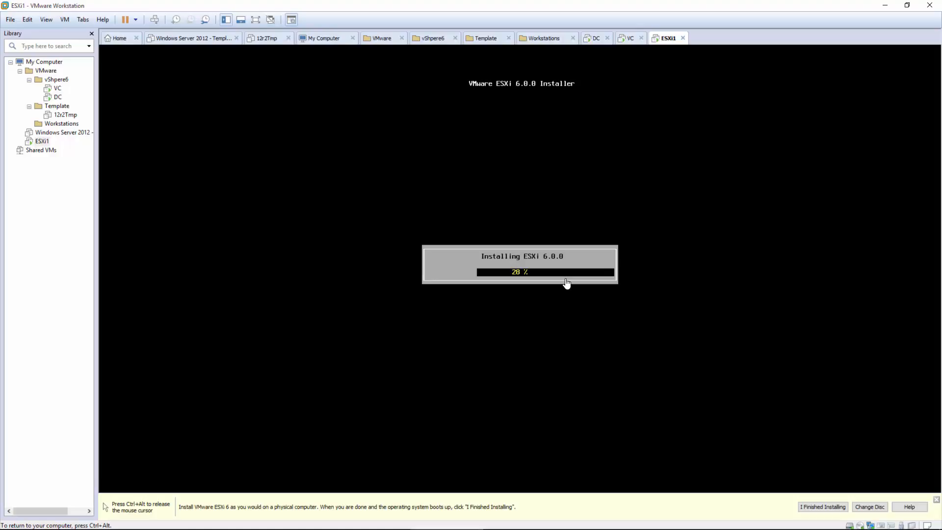
pyautogui.hotkey('ctrl', 'alt')
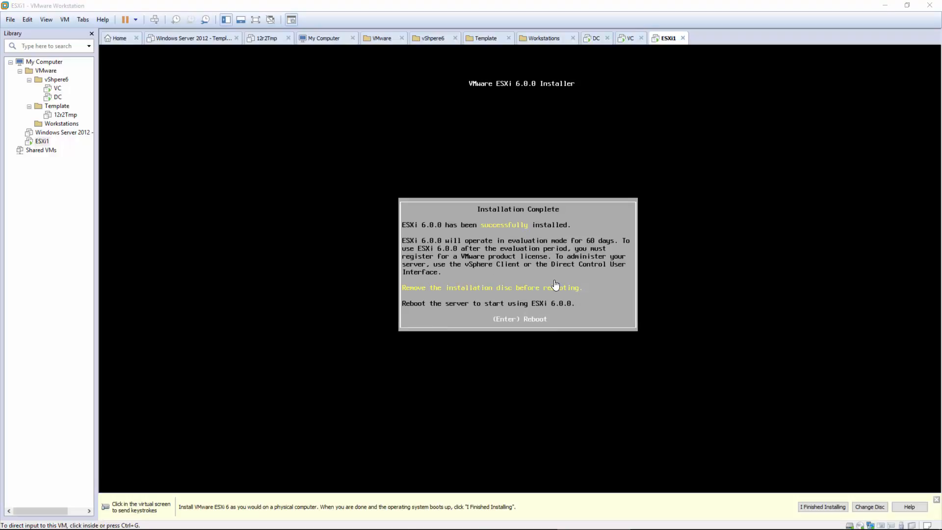
# Step: Reboot the ESXi host after installation
pyautogui.click(554, 284)
pyautogui.press('Return')
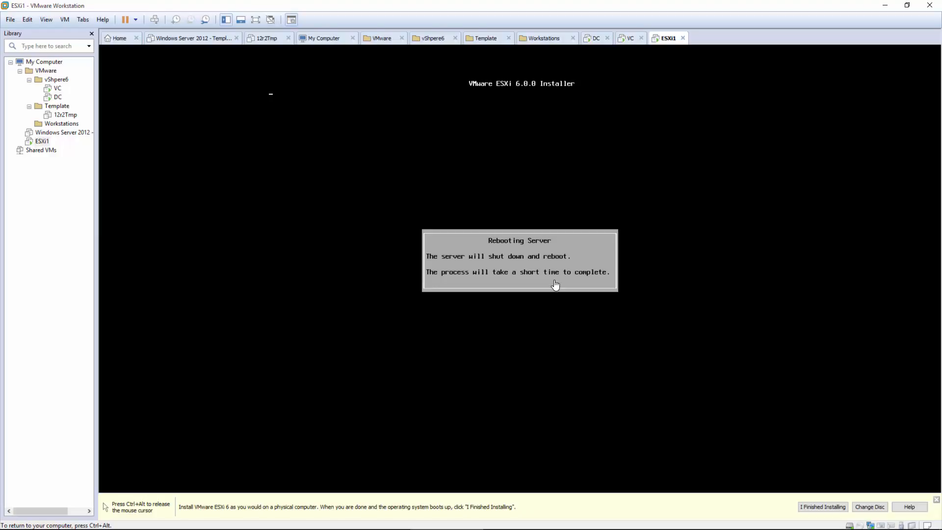
pyautogui.hotkey('ctrl', 'alt')
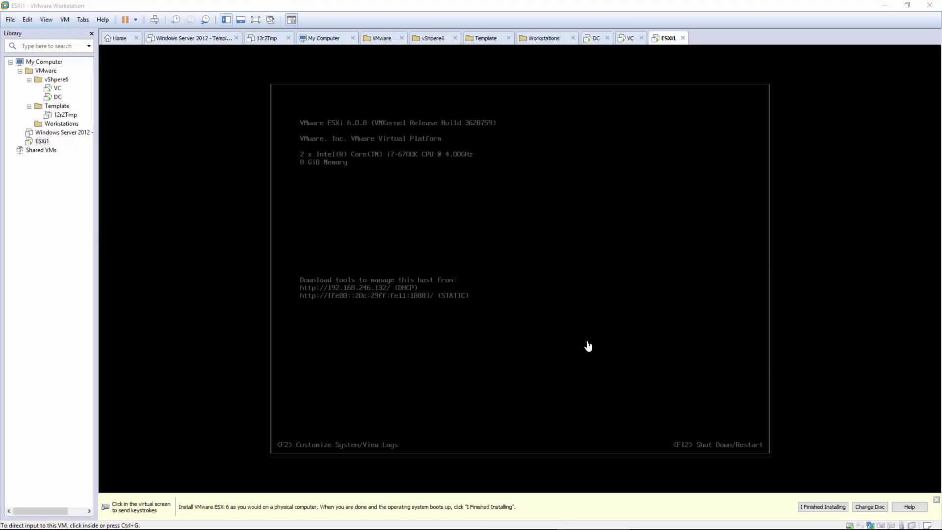
# Step: Log in to the ESXi console as root with its password
pyautogui.click(588, 347)
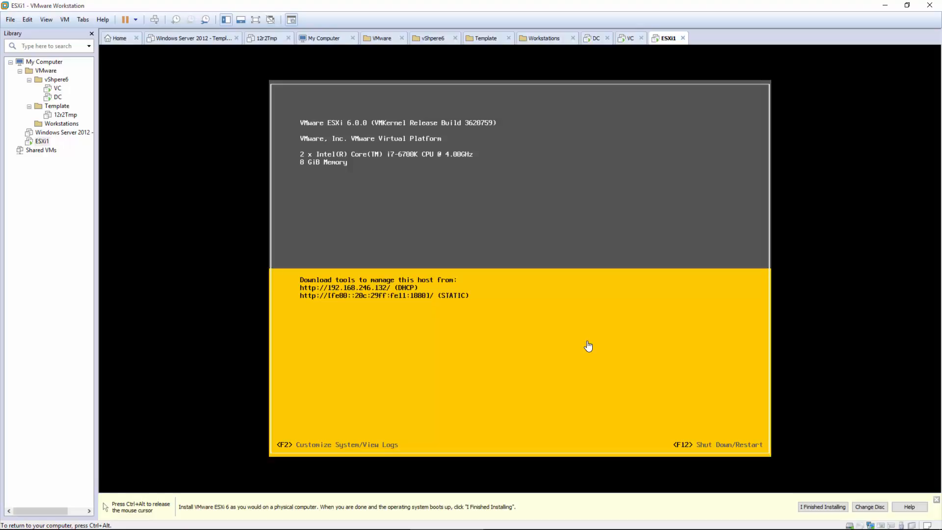
pyautogui.press('F2')
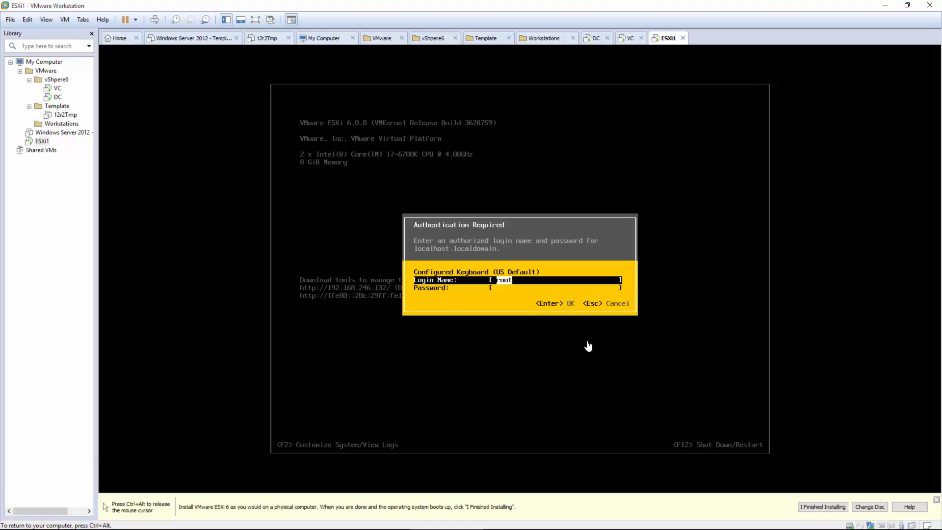
pyautogui.press('Tab')
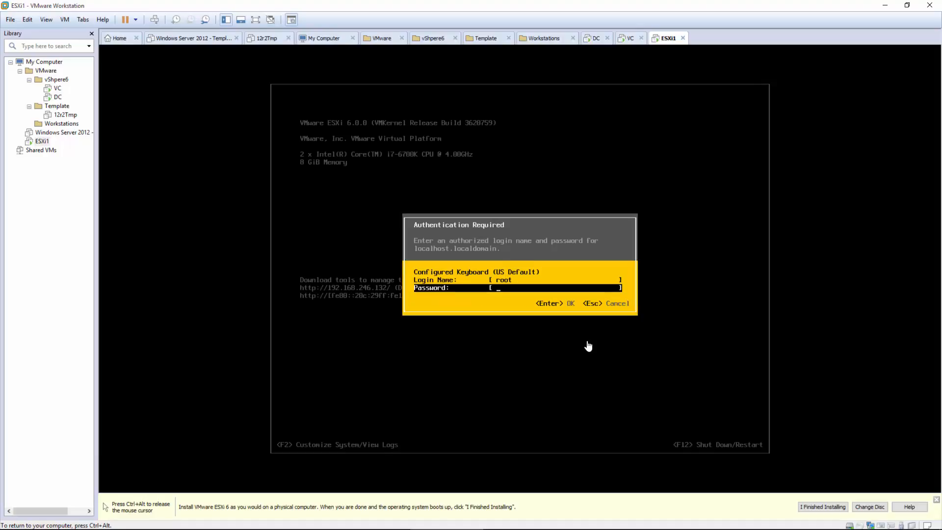
pyautogui.write('**********')
pyautogui.press('Return')
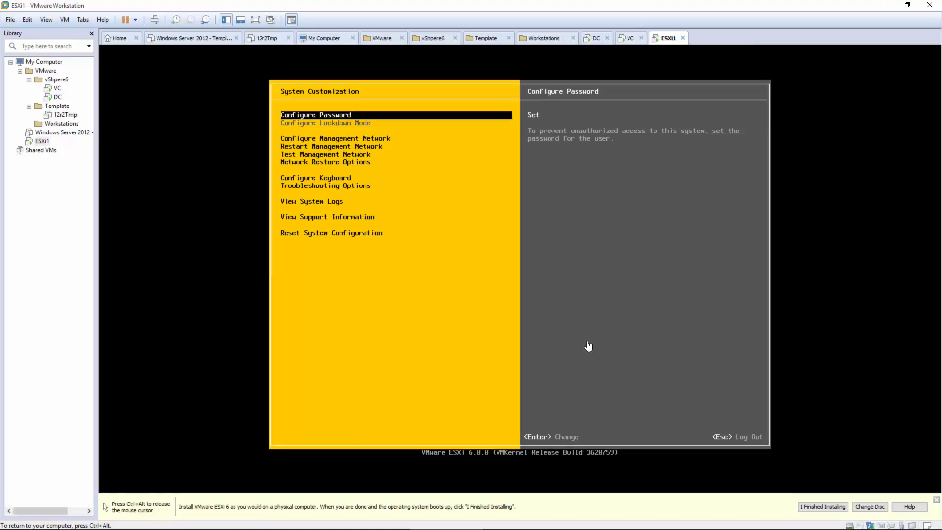
# Step: Switch management network IPv4 to static with address 192.168.246.21
pyautogui.press('Down')
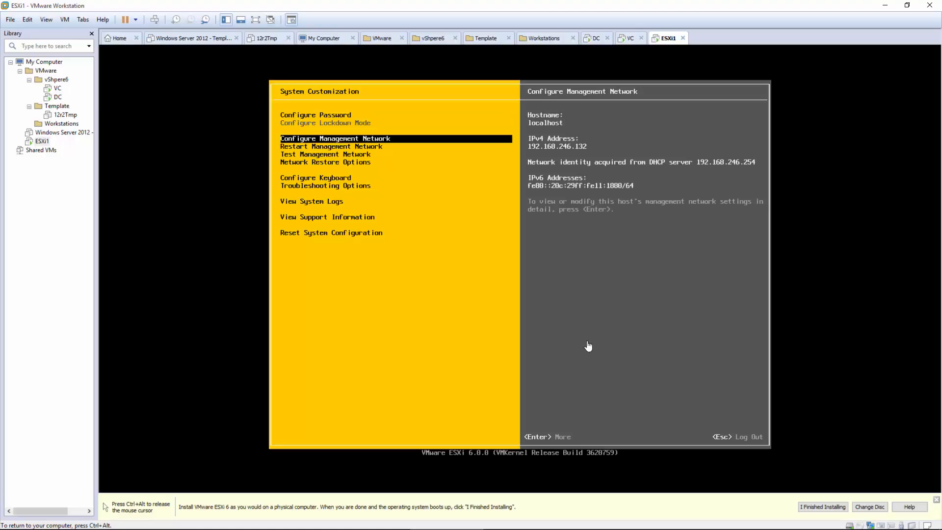
pyautogui.press('Return')
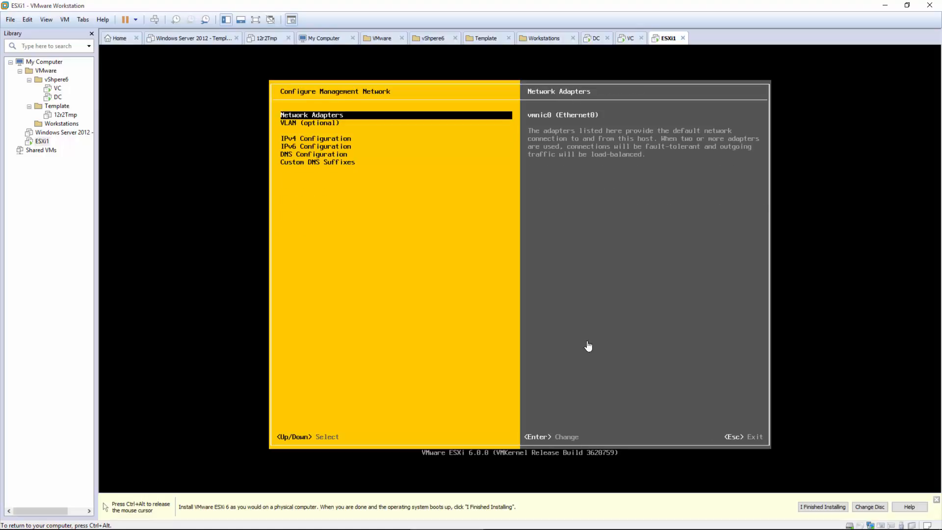
pyautogui.press('Down')
pyautogui.press('Down')
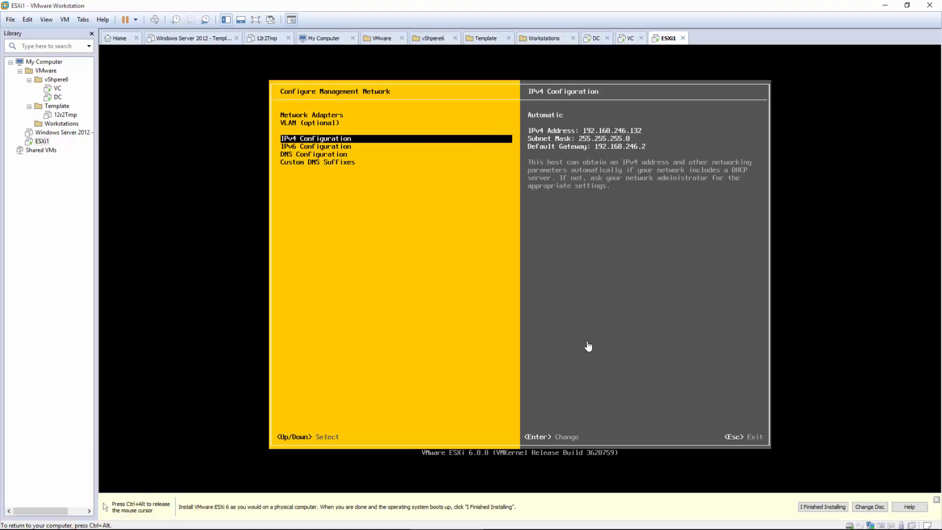
pyautogui.press('Return')
pyautogui.press('Down')
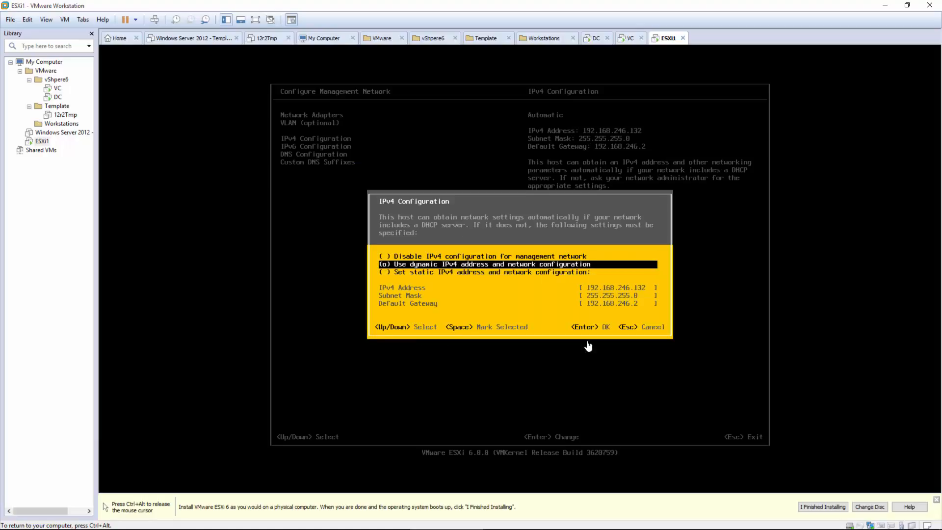
pyautogui.press('Down')
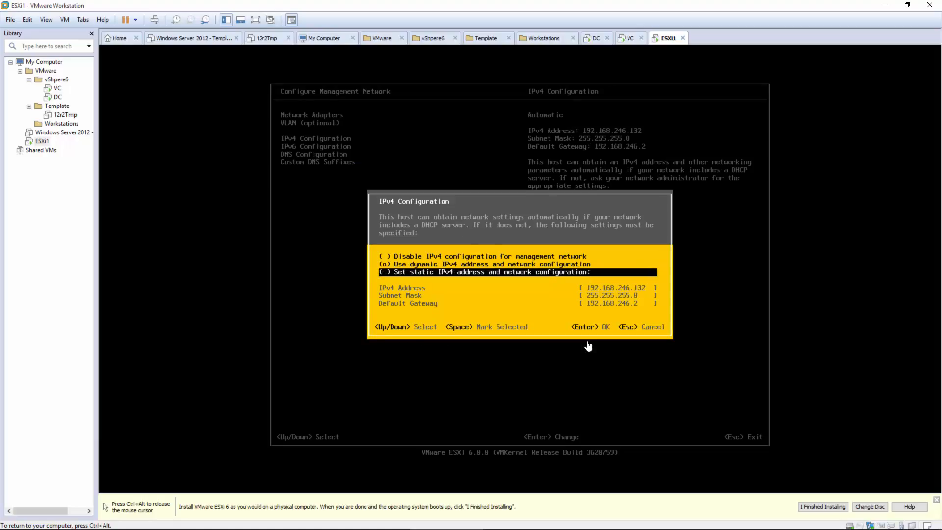
pyautogui.press('space')
pyautogui.press('Down')
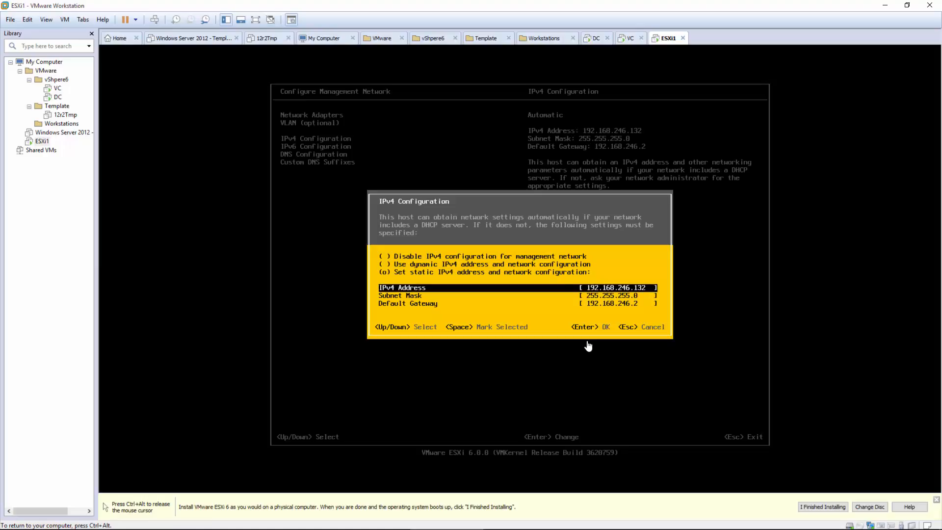
pyautogui.press('BackSpace')
pyautogui.write('21')
pyautogui.press('Return')
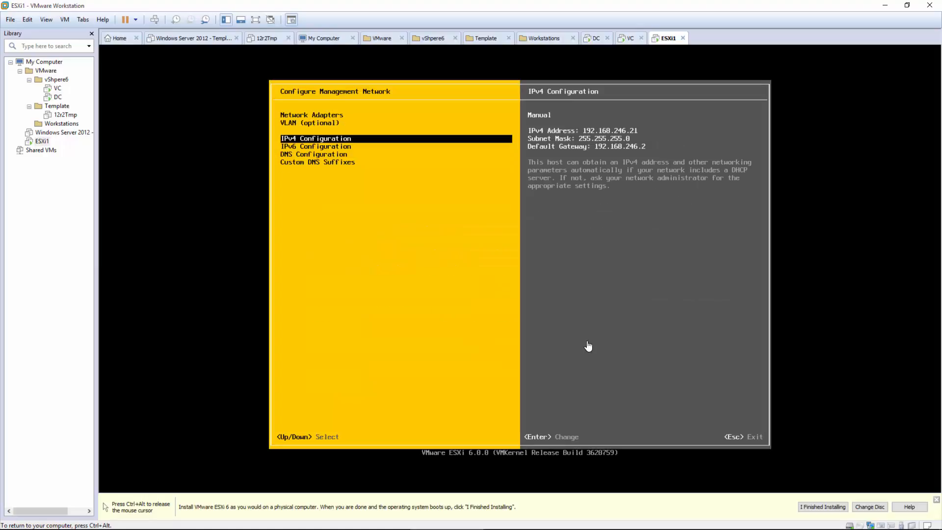
pyautogui.press('Down')
# Step: Disable IPv6 on the management network
pyautogui.press('Return')
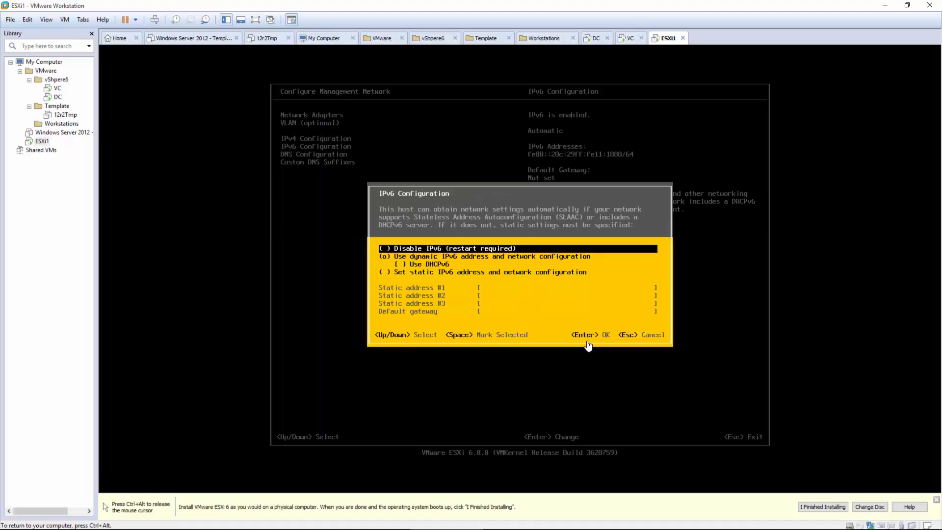
pyautogui.press('Escape')
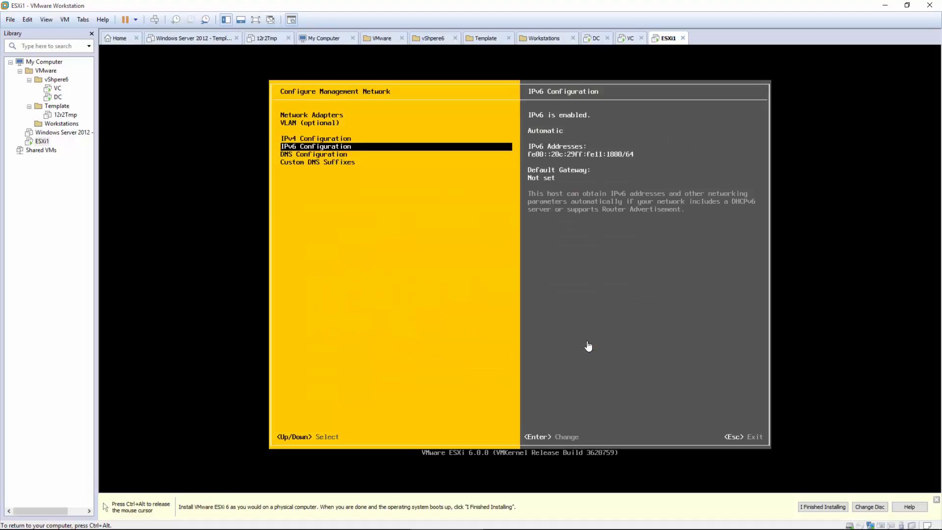
pyautogui.press('Return')
pyautogui.press('Return')
pyautogui.press('Down')
pyautogui.press('Return')
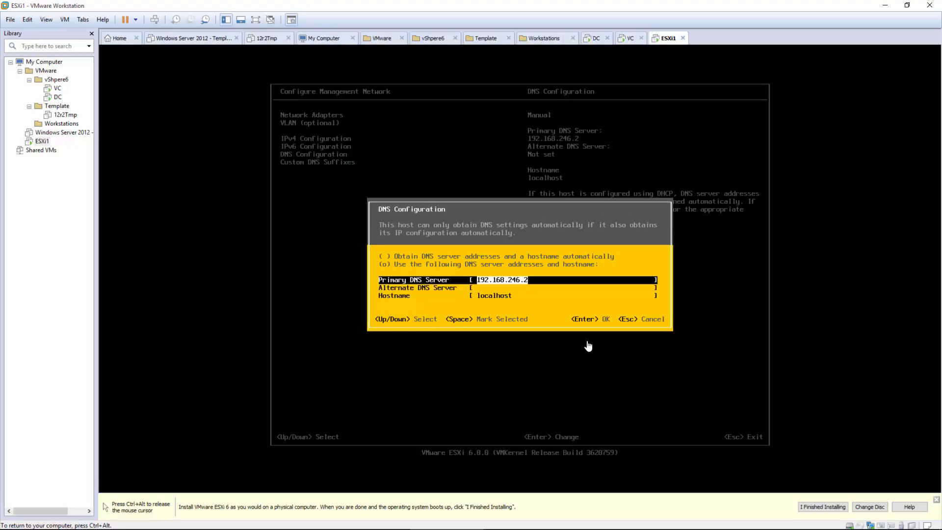
# Step: Set the hostname to esxi1.vita.local and the custom DNS suffix to vita.local
pyautogui.press('Down')
pyautogui.press('Down')
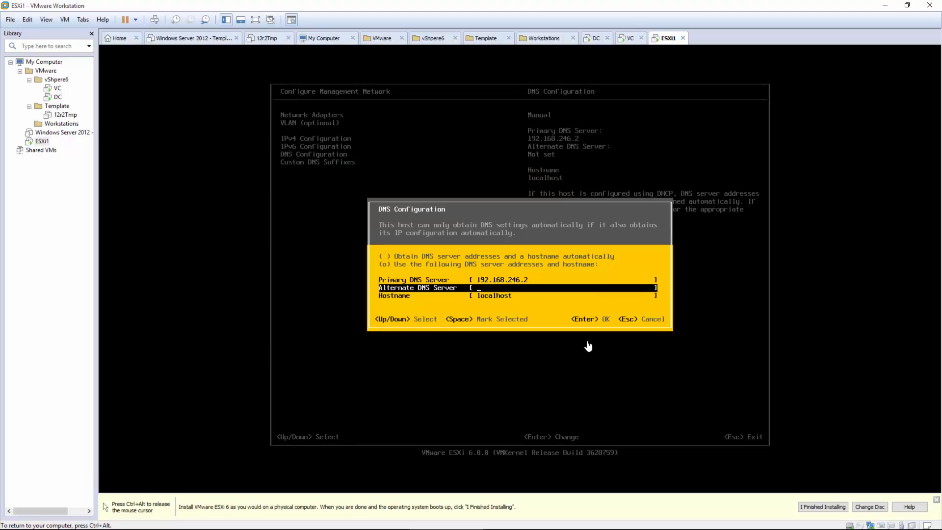
pyautogui.write('es')
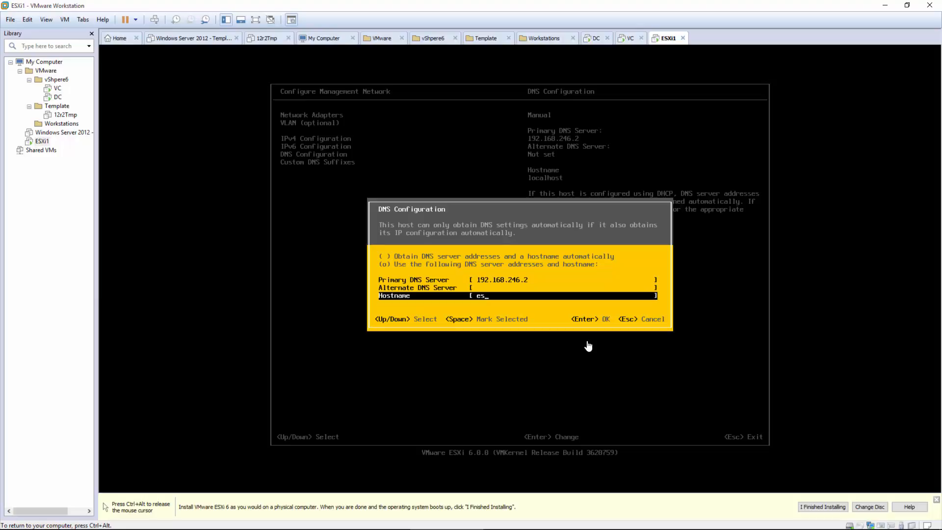
pyautogui.write('xi1.vita.local')
pyautogui.press('Return')
pyautogui.press('Down')
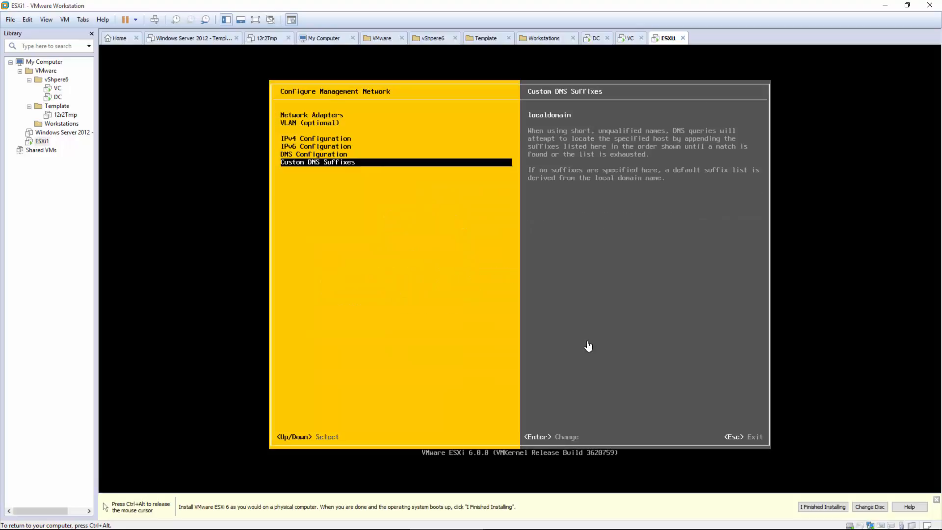
pyautogui.press('Return')
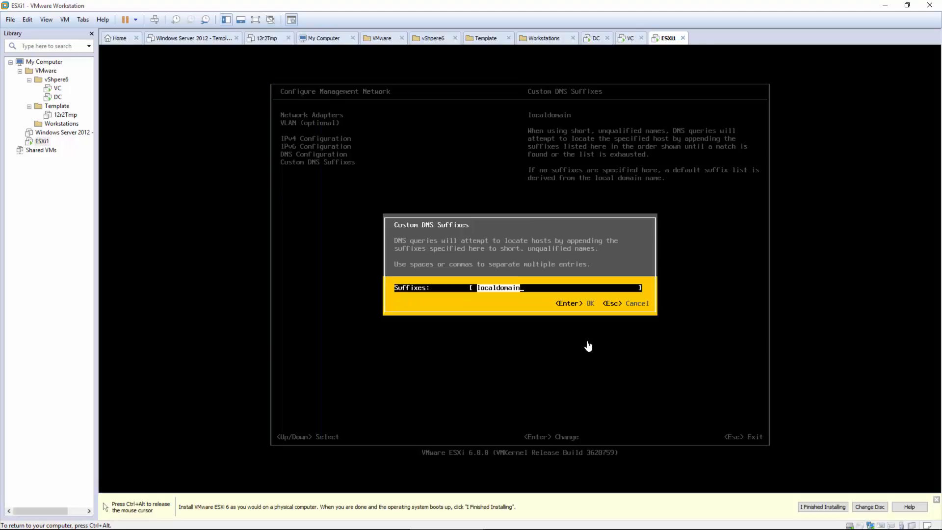
pyautogui.write('vita.local')
pyautogui.press('Return')
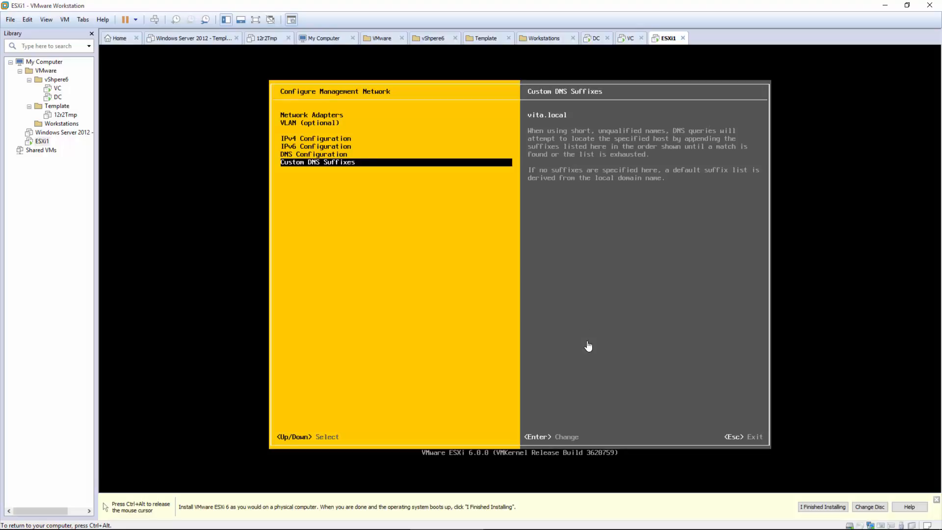
pyautogui.hotkey('ctrl', 'alt')
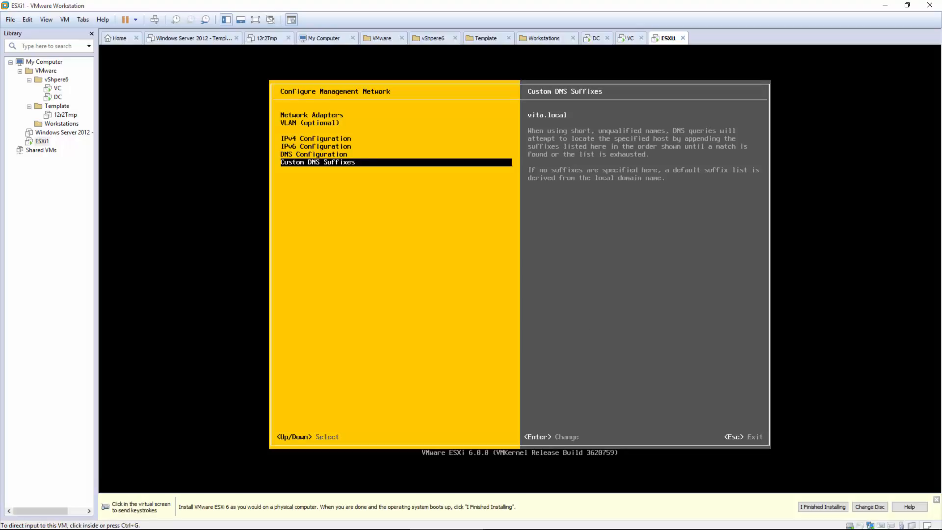
# Step: Apply the management network changes and restart the ESXi host
pyautogui.click(806, 416)
pyautogui.press('Escape')
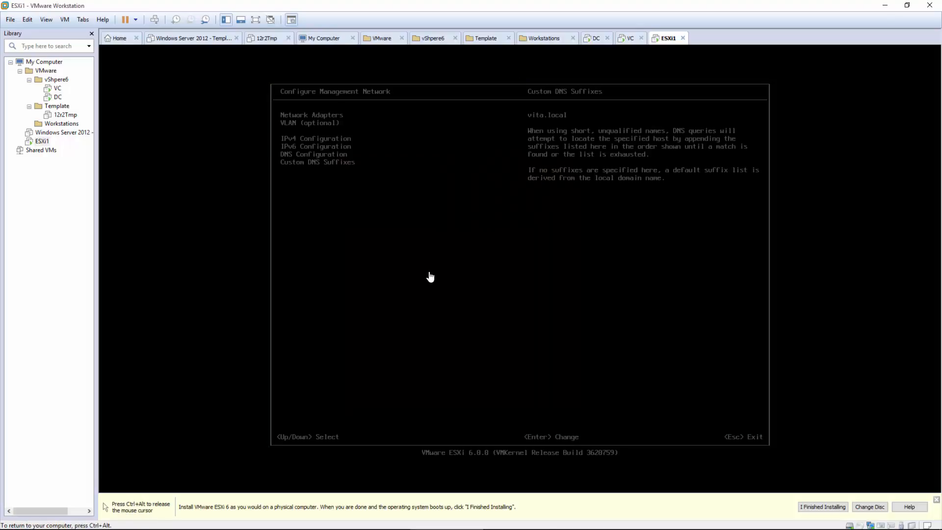
pyautogui.press('Return')
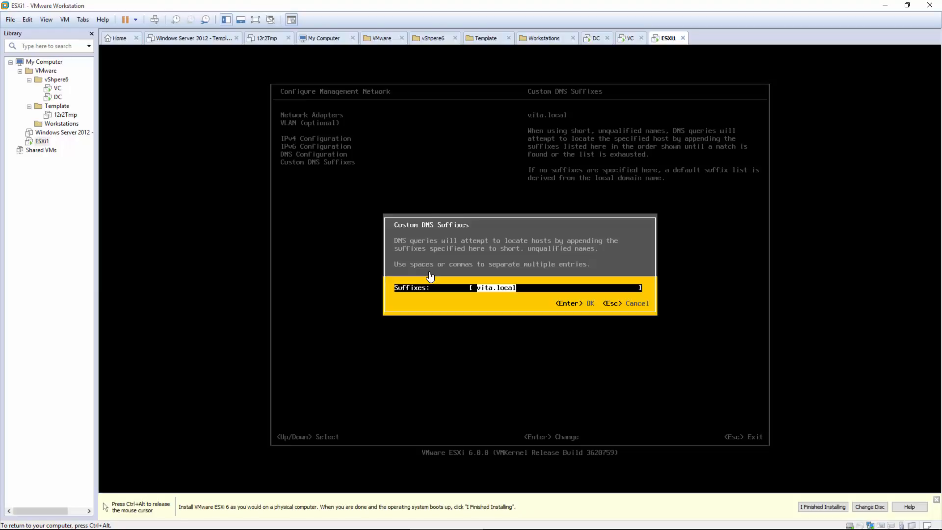
pyautogui.press('Return')
pyautogui.press('Up')
pyautogui.press('Up')
pyautogui.press('Up')
pyautogui.press('Up')
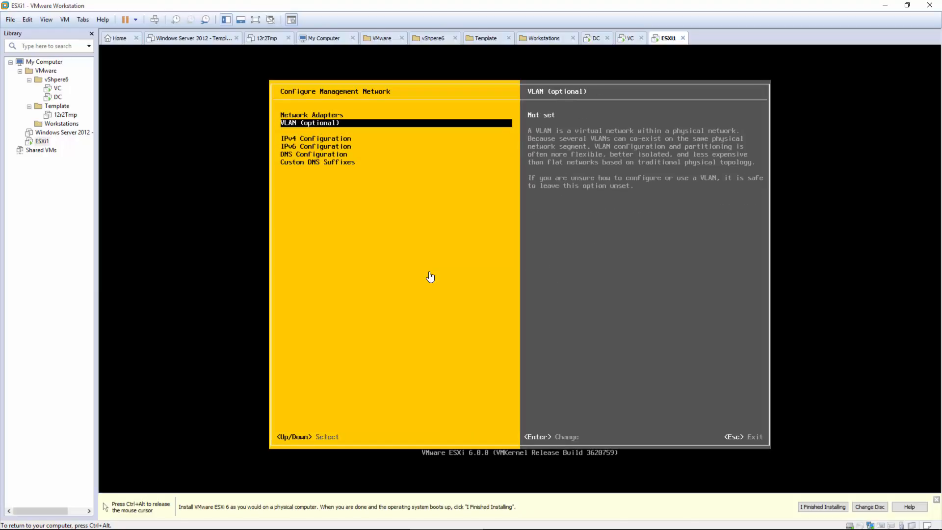
pyautogui.press('Escape')
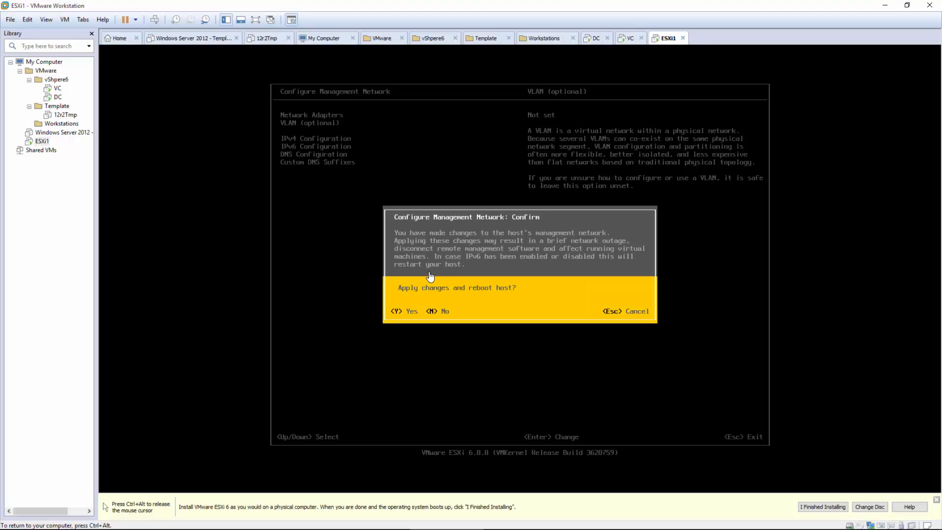
pyautogui.press('Escape')
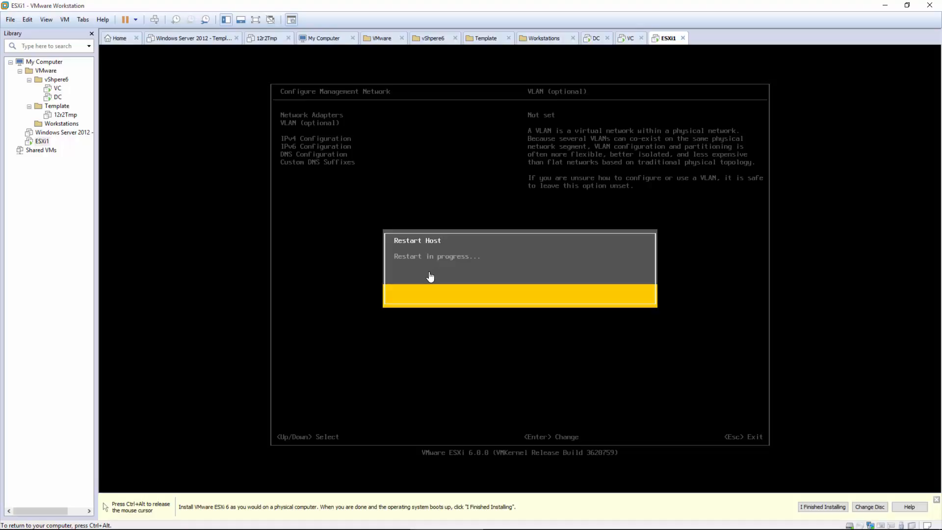
# Step: Log back in to the ESXi console as root
pyautogui.hotkey('ctrl', 'alt')
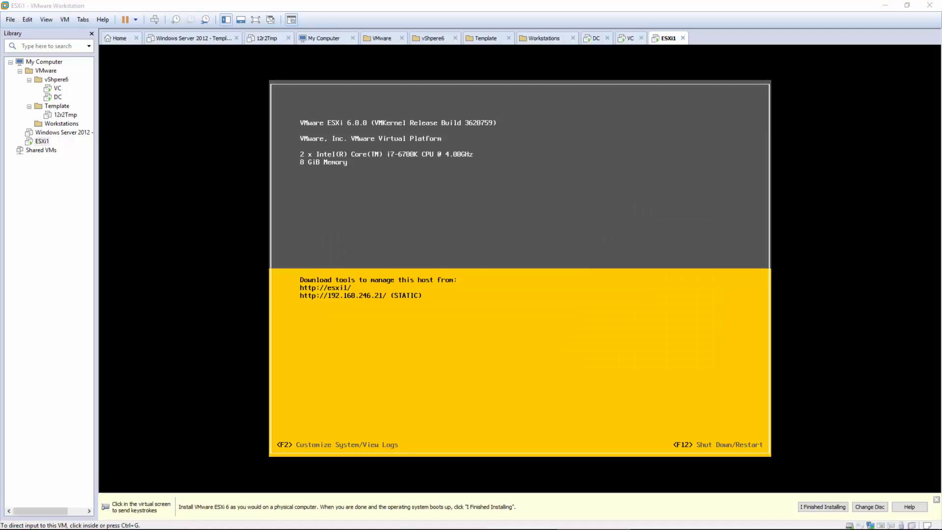
pyautogui.click(648, 257)
pyautogui.press('F2')
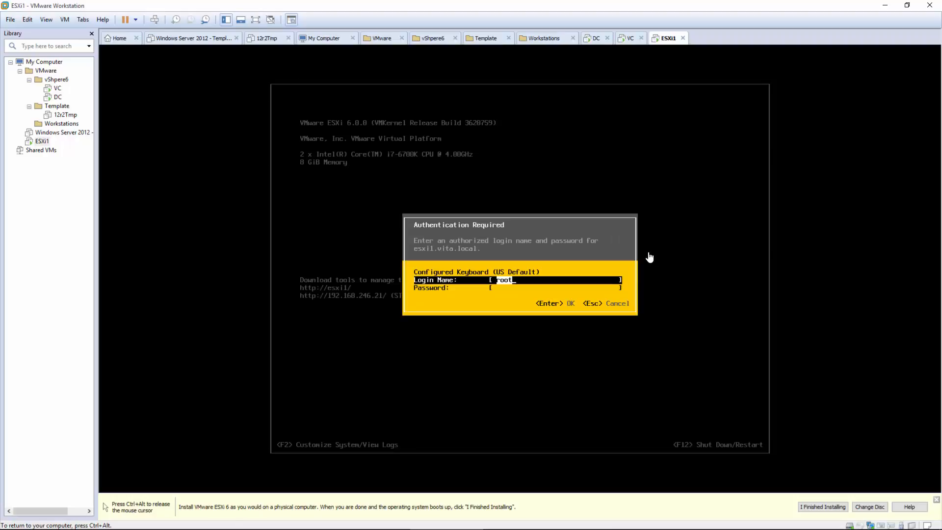
pyautogui.press('Tab')
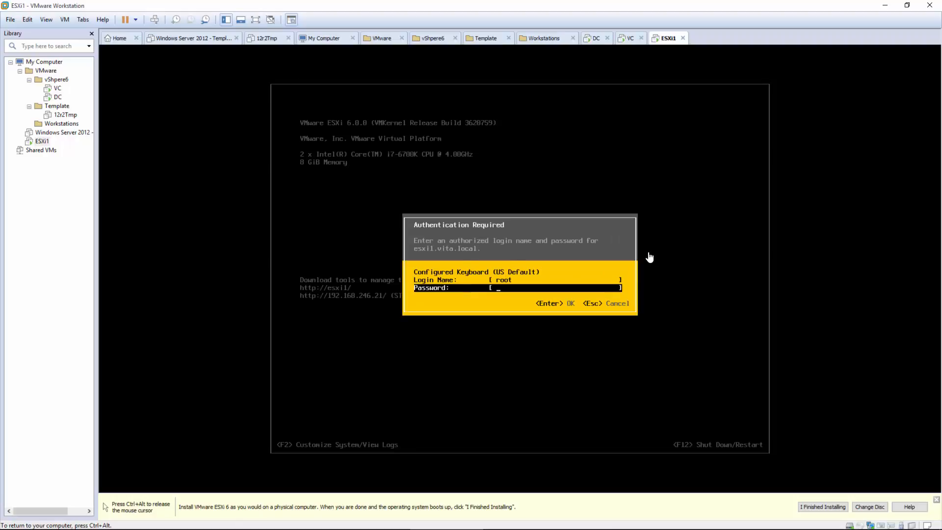
pyautogui.write('***********')
pyautogui.press('Return')
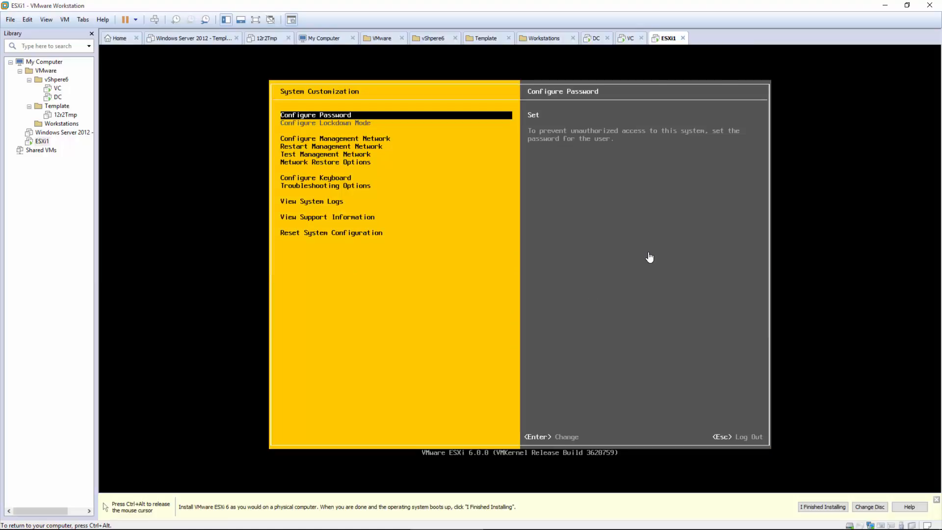
# Step: Test the management network pinging 192.168.246.2 and 192.168.246.19 and resolving esxi1.vita.local
pyautogui.press('Down')
pyautogui.press('Down')
pyautogui.press('Down')
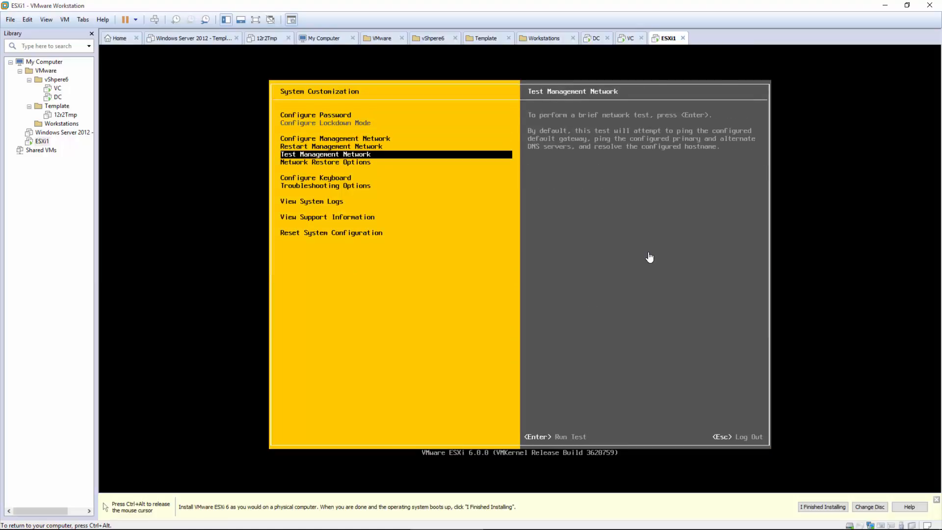
pyautogui.press('Return')
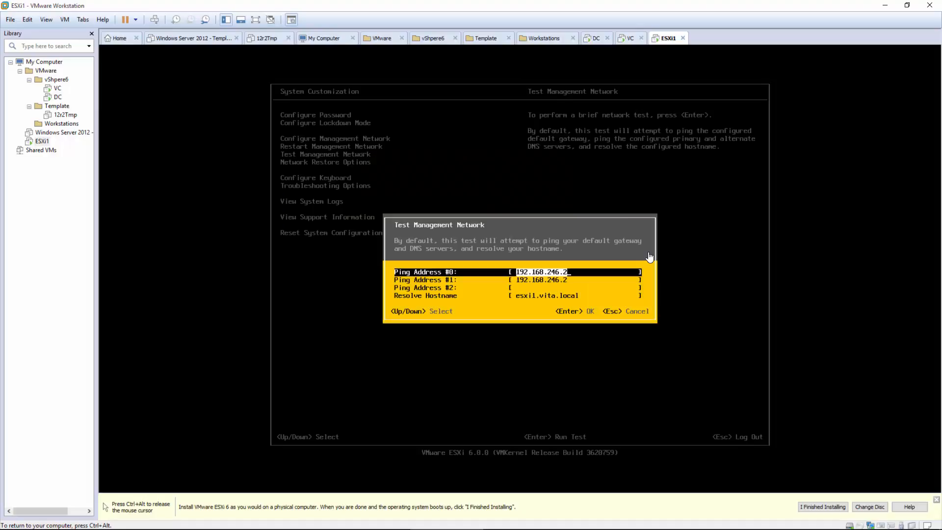
pyautogui.press('Down')
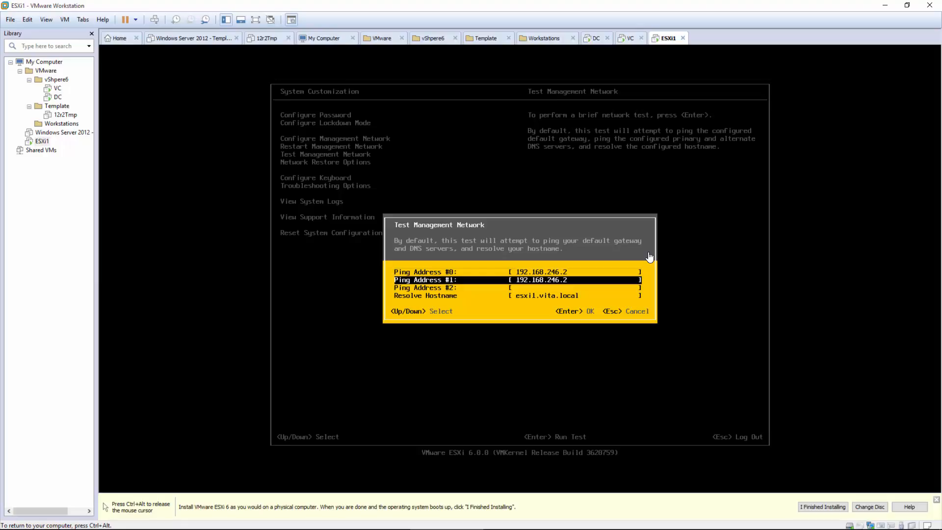
pyautogui.press('BackSpace')
pyautogui.write('19')
pyautogui.press('Down')
pyautogui.press('Down')
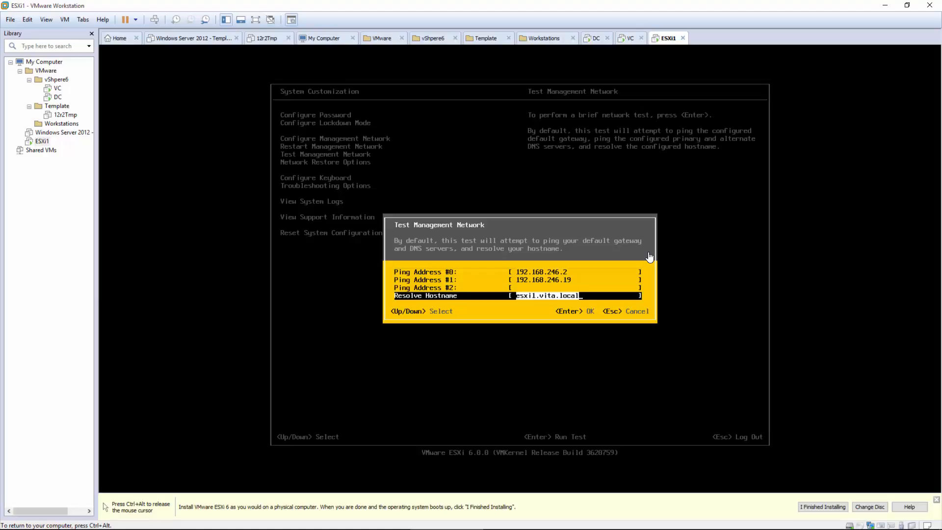
pyautogui.press('Return')
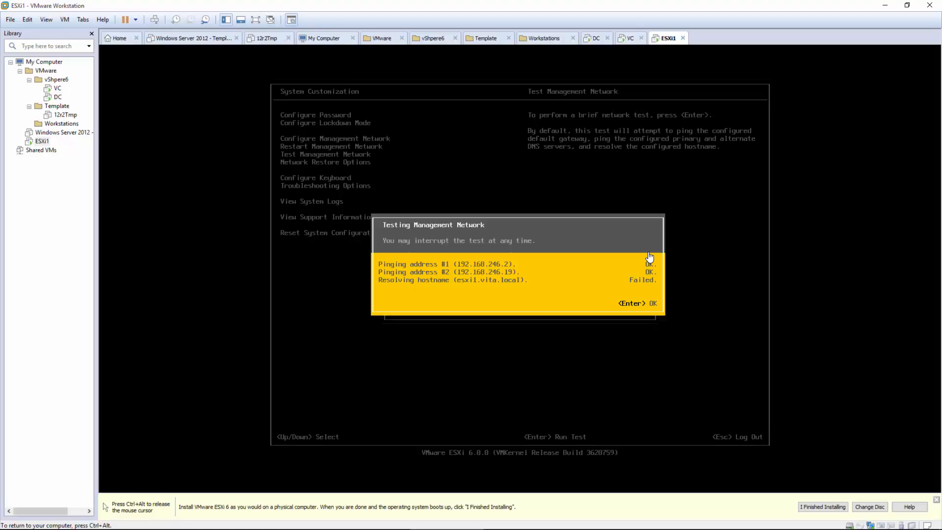
pyautogui.press('Return')
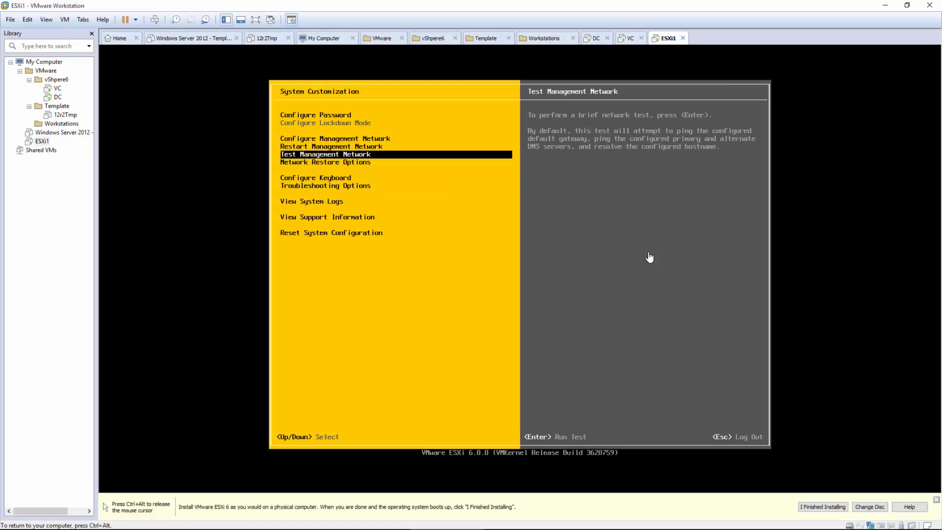
# Step: Enter Configure Management Network and review the IPv4 settings without changing them
pyautogui.hotkey('ctrl', 'alt')
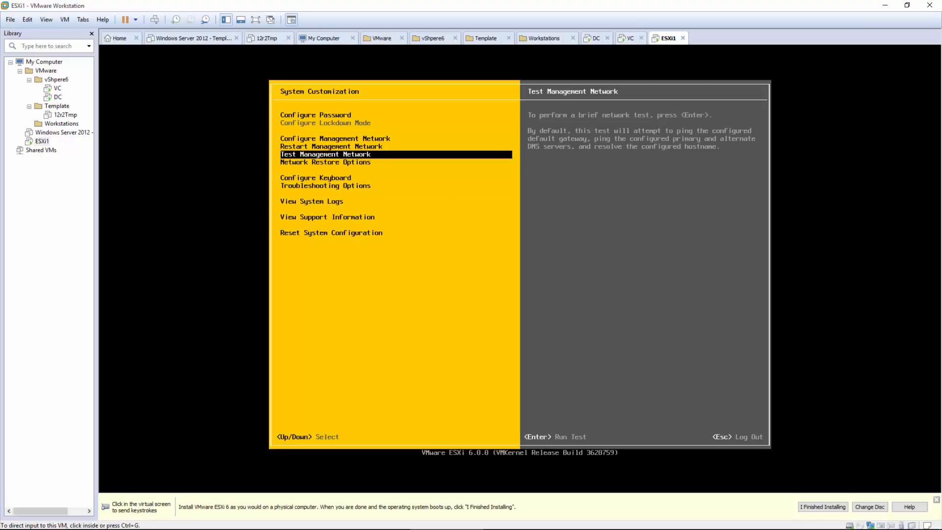
pyautogui.press('Up')
pyautogui.press('Up')
pyautogui.click(383, 208)
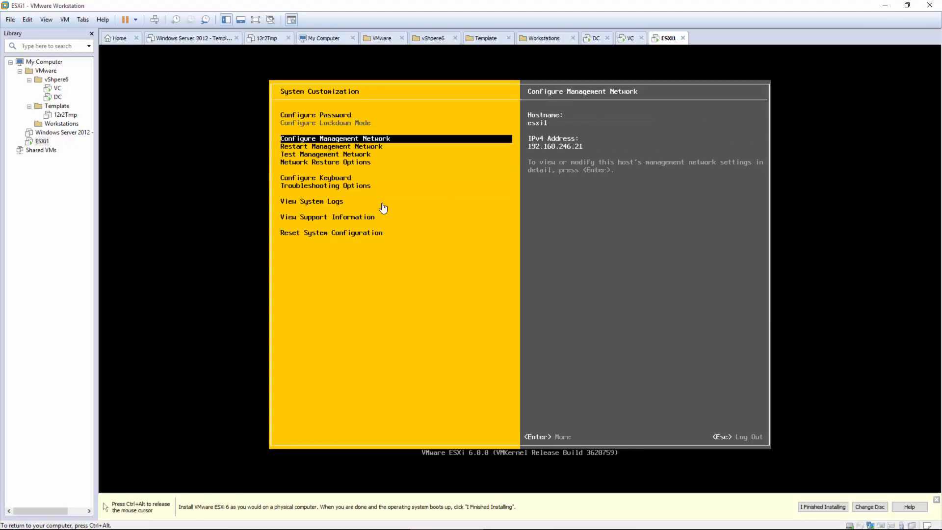
pyautogui.press('Return')
pyautogui.press('Down')
pyautogui.press('Down')
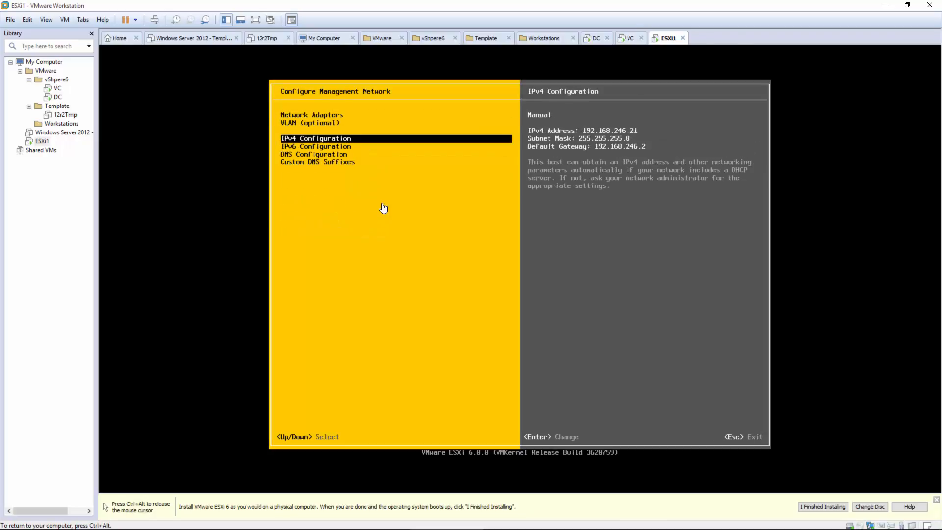
pyautogui.press('Down')
pyautogui.press('Up')
pyautogui.press('Return')
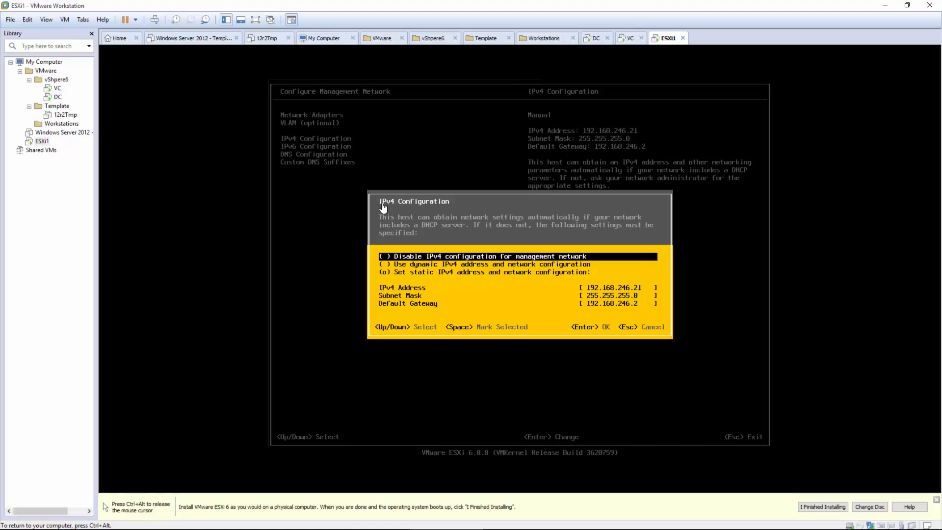
pyautogui.press('Escape')
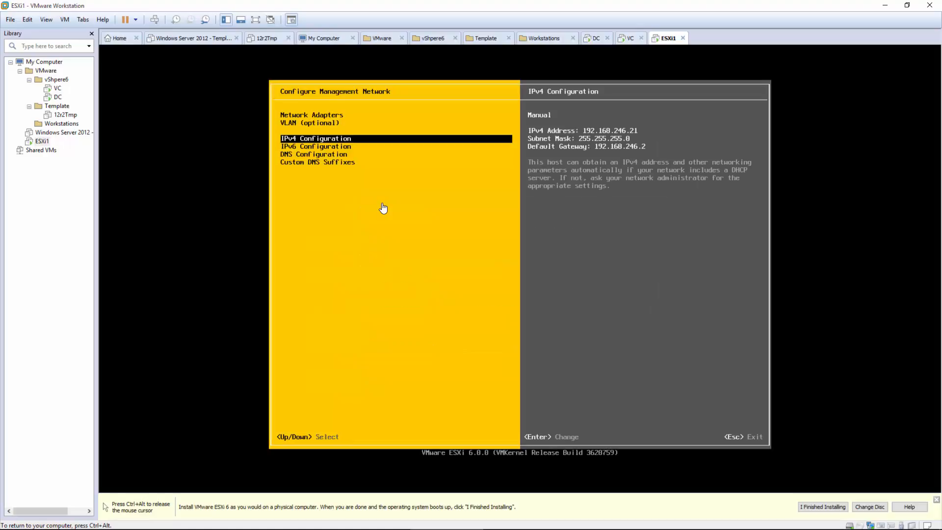
# Step: In DNS Configuration, complete the hostname as esxi1.vita.local and keep vita.local as the custom suffix
pyautogui.press('Down')
pyautogui.press('Down')
pyautogui.press('Return')
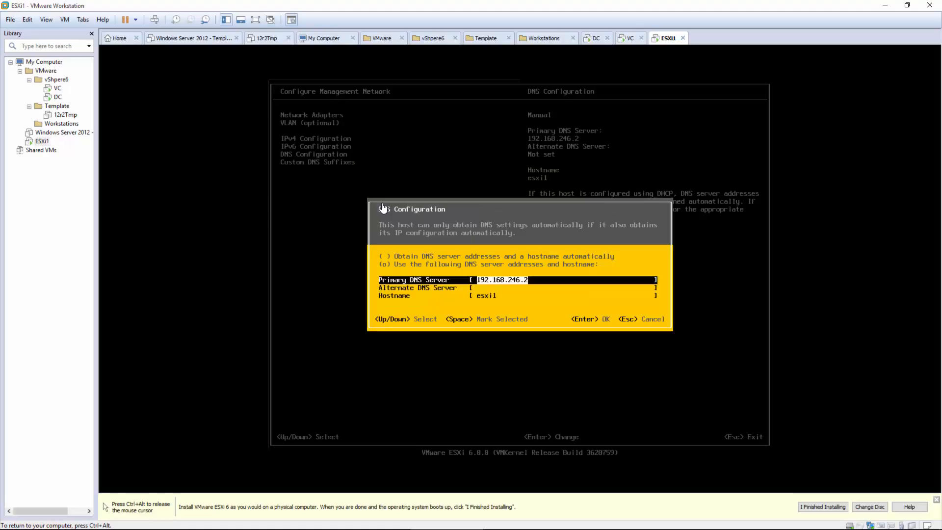
pyautogui.press('Down')
pyautogui.press('Down')
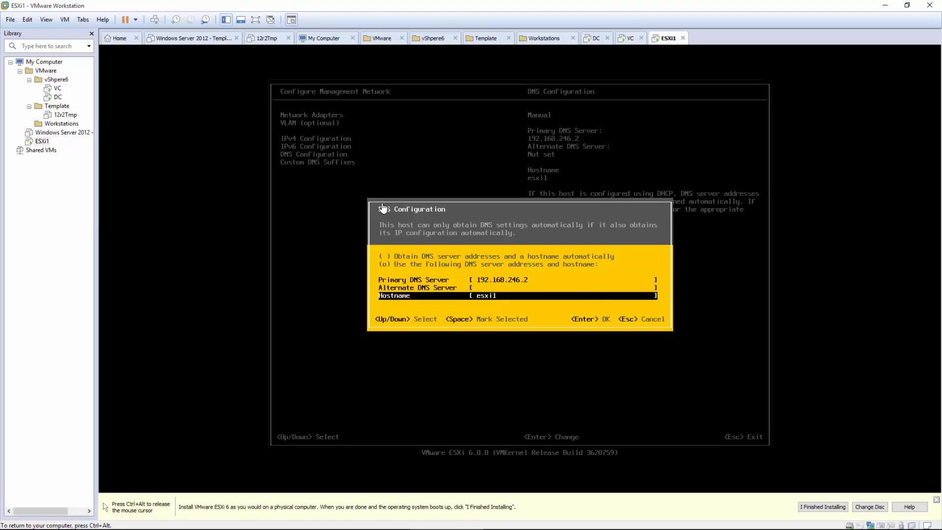
pyautogui.write('.vits')
pyautogui.press('BackSpace')
pyautogui.write('a.local')
pyautogui.press('Return')
pyautogui.press('Down')
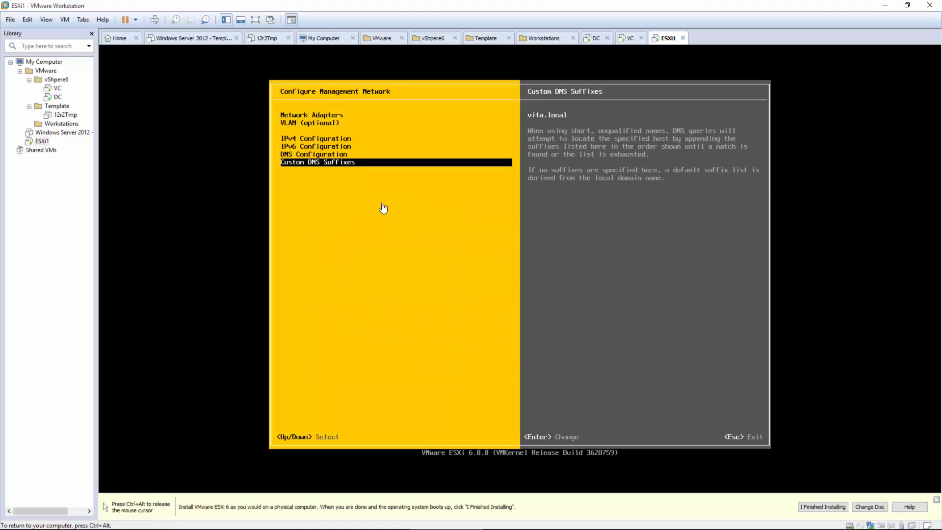
pyautogui.press('Return')
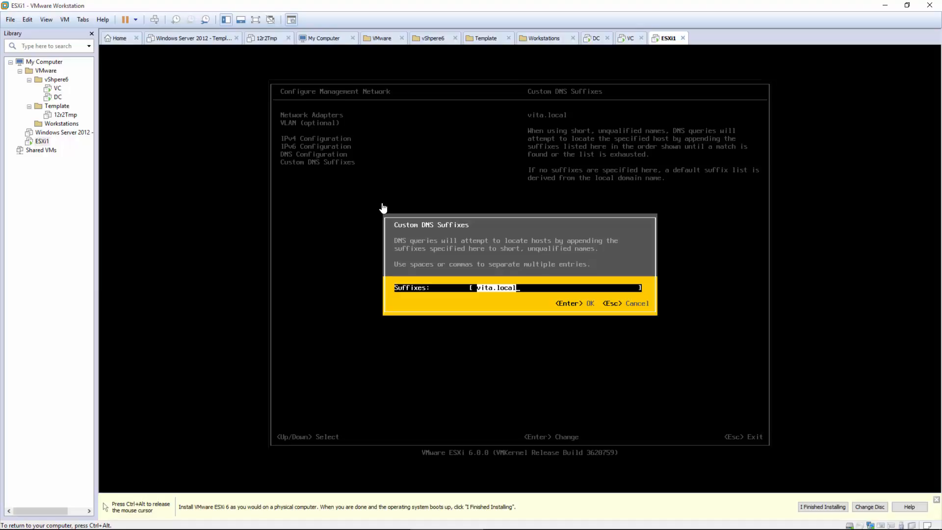
pyautogui.press('Return')
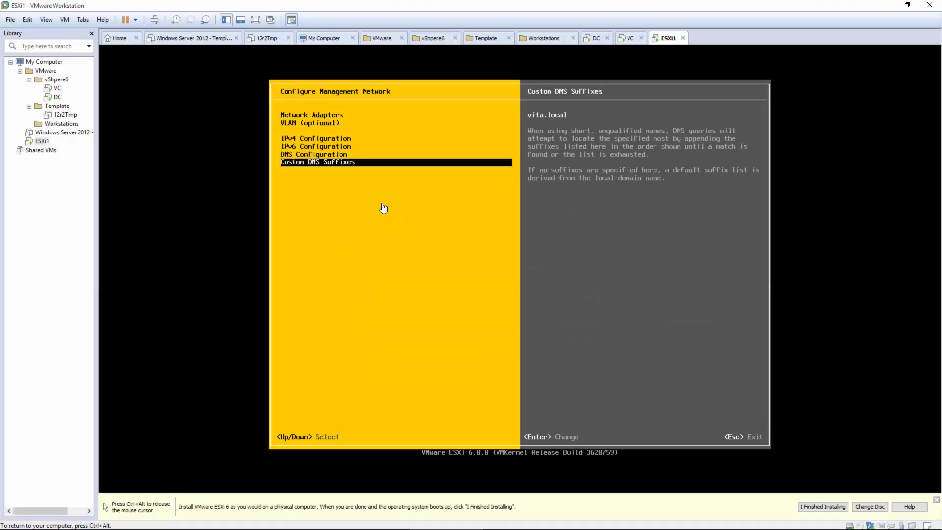
# Step: Apply the network changes with Y and rerun the management network test against 192.168.246.2
pyautogui.press('Escape')
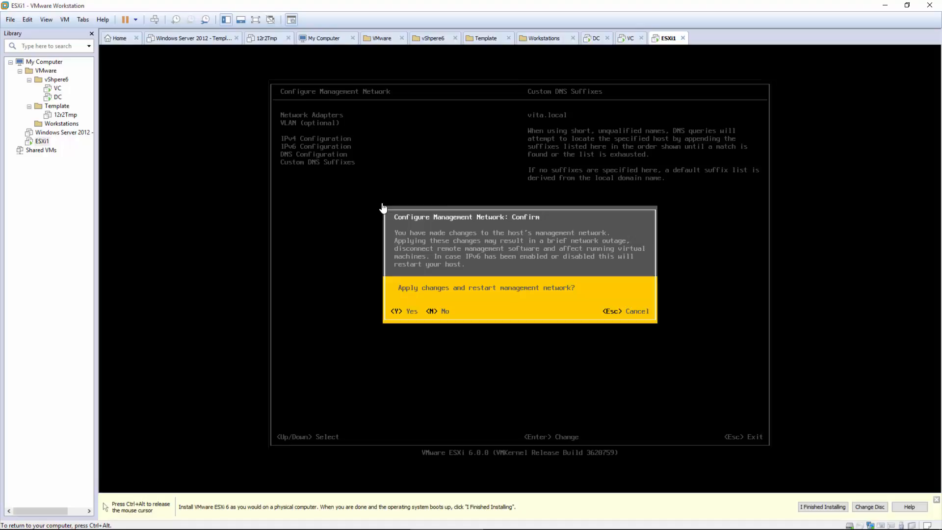
pyautogui.press('y')
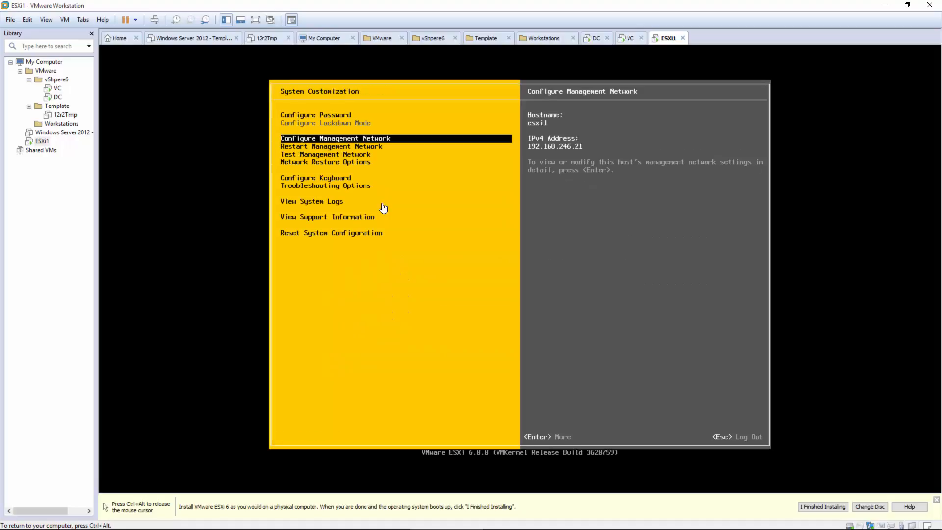
pyautogui.press('Down')
pyautogui.press('Down')
pyautogui.press('Return')
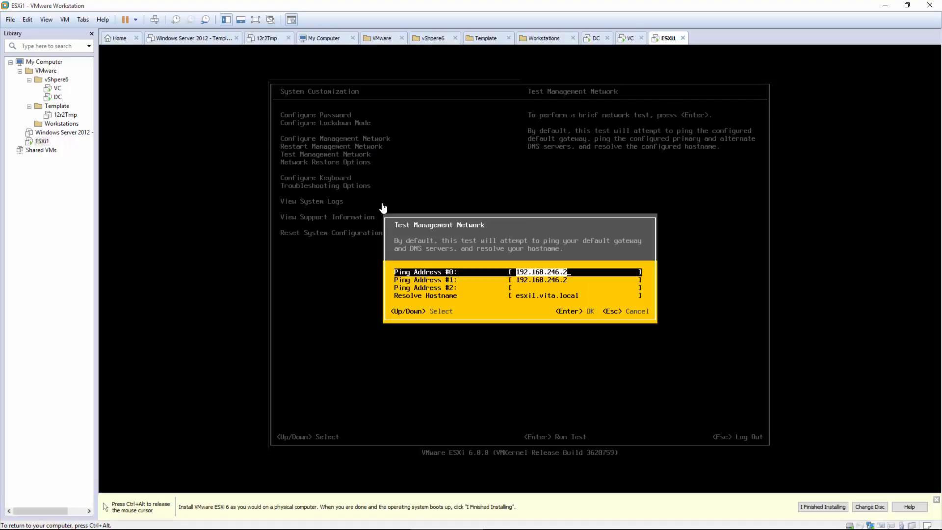
pyautogui.press('Down')
pyautogui.press('Down')
pyautogui.press('Return')
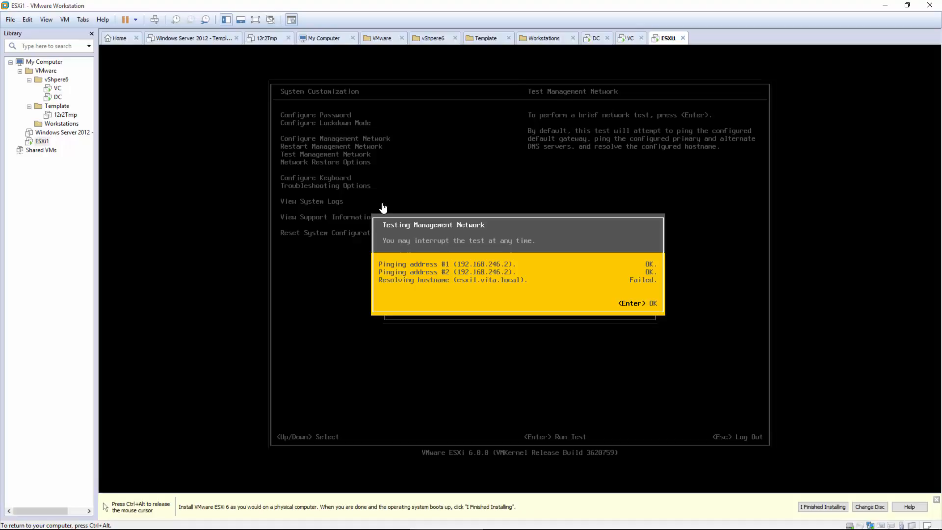
pyautogui.hotkey('ctrl', 'alt')
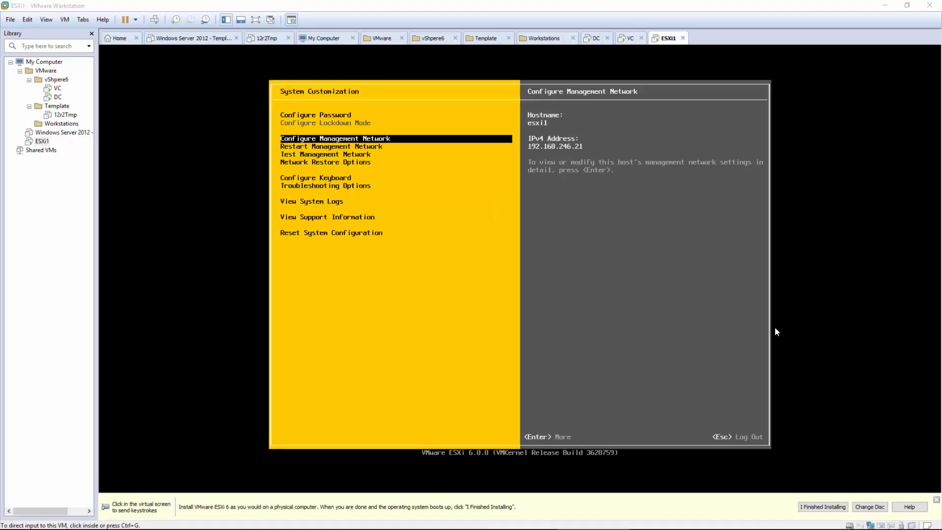
# Step: Change the primary DNS server in DNS Configuration to 192.168.246.19
pyautogui.click(520, 248)
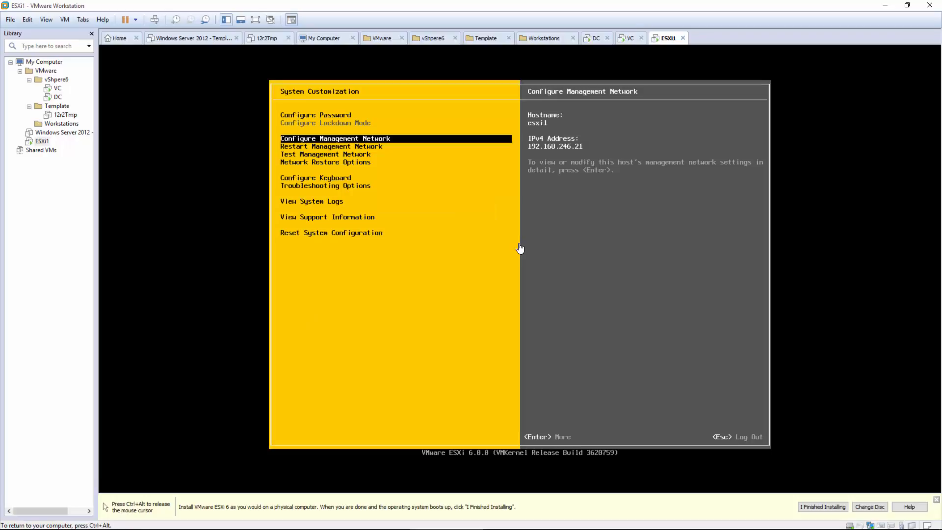
pyautogui.press('Return')
pyautogui.press('Down')
pyautogui.press('Down')
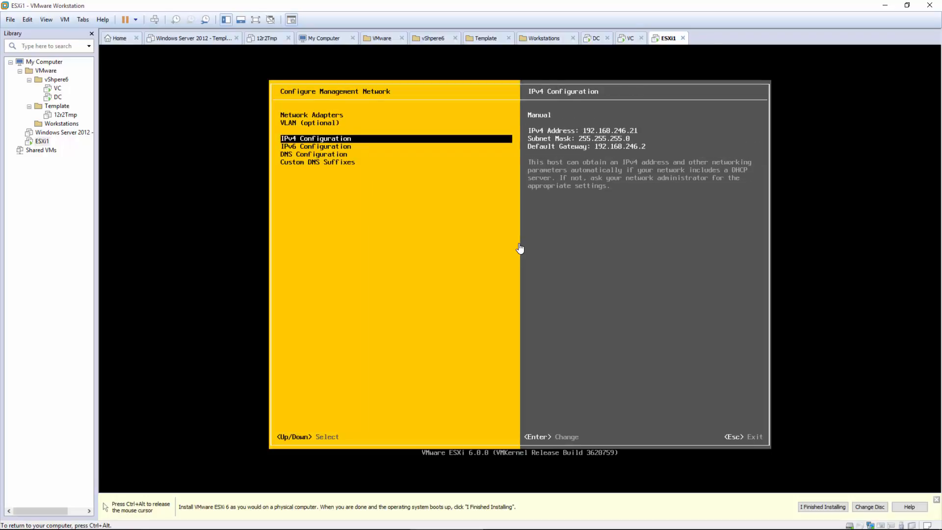
pyautogui.press('Down')
pyautogui.press('Down')
pyautogui.press('Return')
pyautogui.press('End')
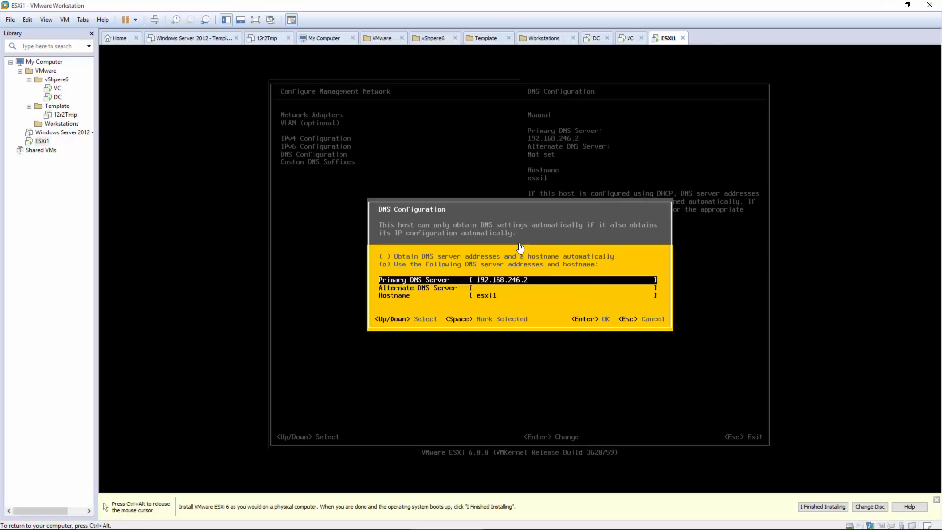
pyautogui.write('19')
pyautogui.press('Return')
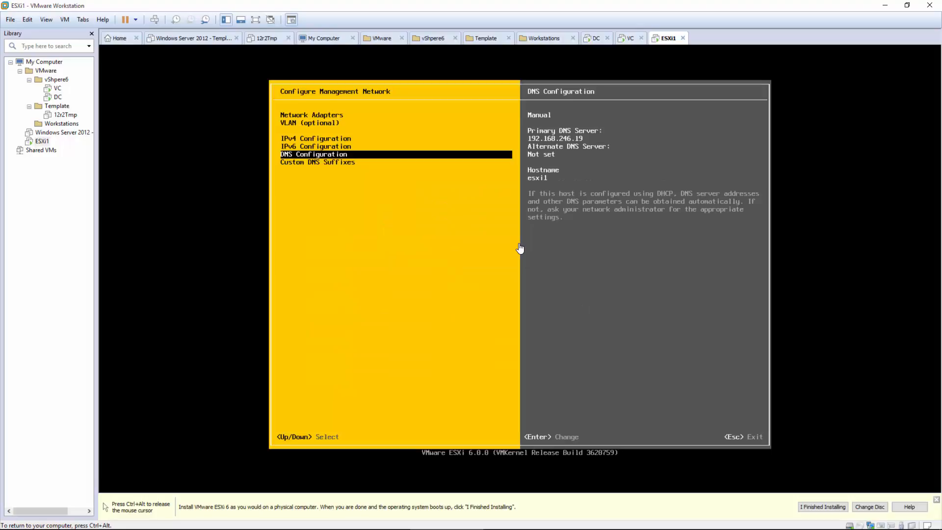
# Step: Apply the DNS change, restart the management network, and open Test Management Network
pyautogui.press('Escape')
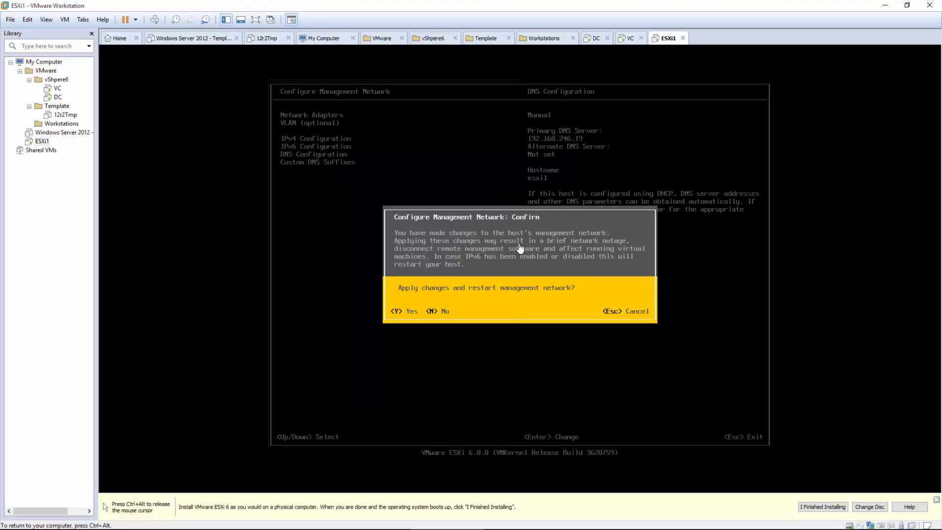
pyautogui.press('y')
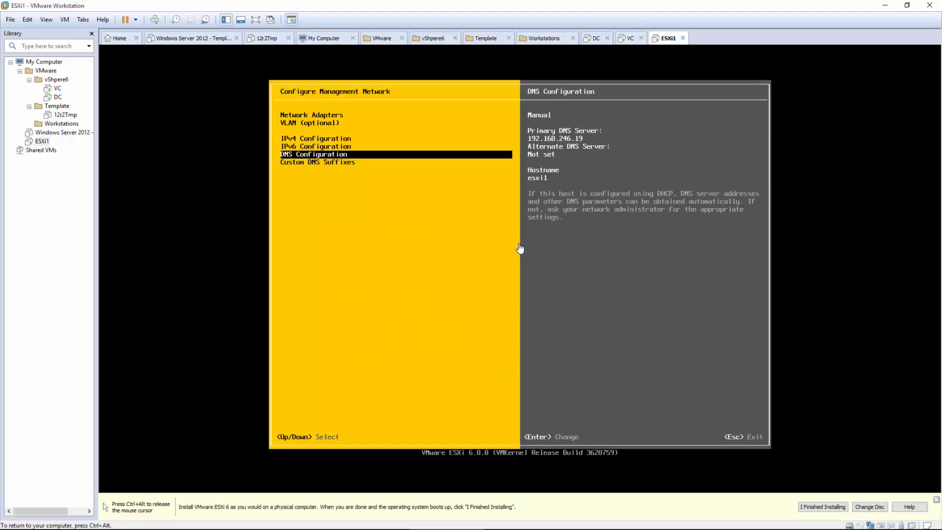
pyautogui.press('Escape')
pyautogui.press('Down')
pyautogui.press('Down')
pyautogui.press('Return')
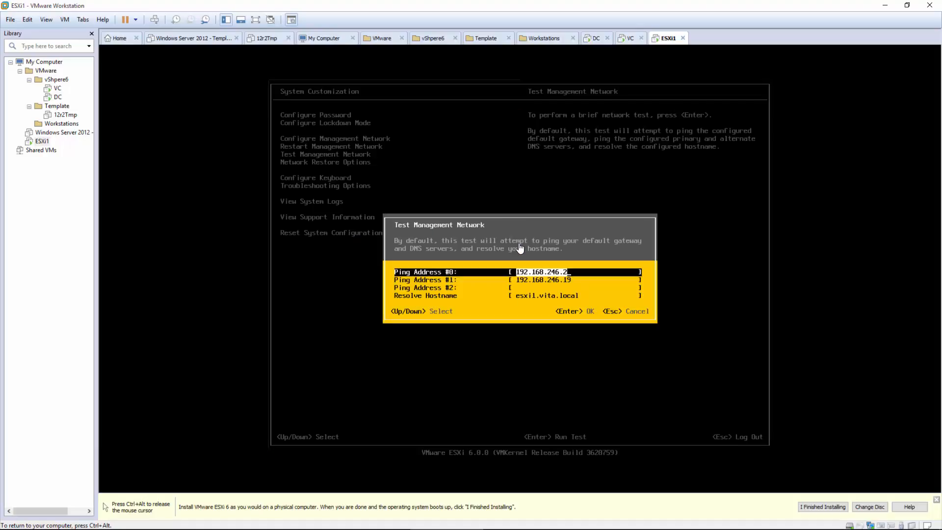
# Step: Run the network test, confirm pings and esxi1.vita.local resolution pass, then leave customization
pyautogui.press('Return')
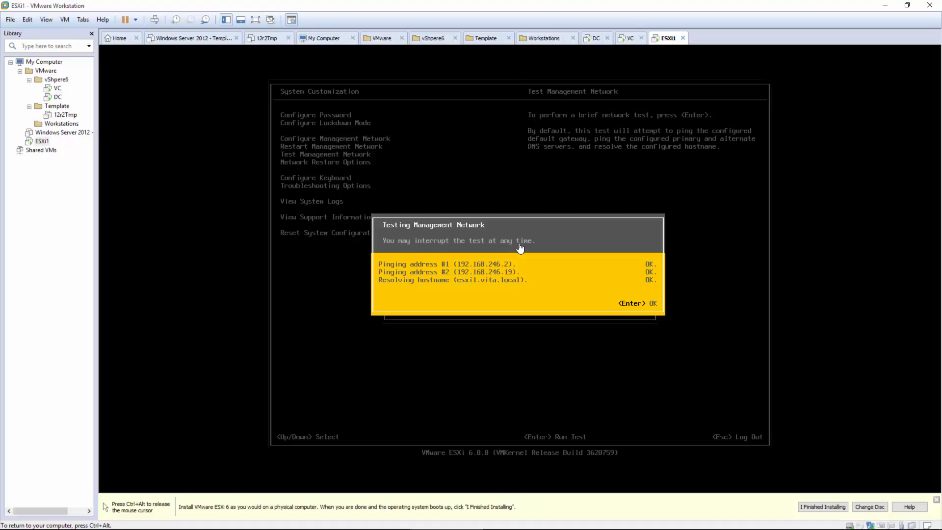
pyautogui.press('Return')
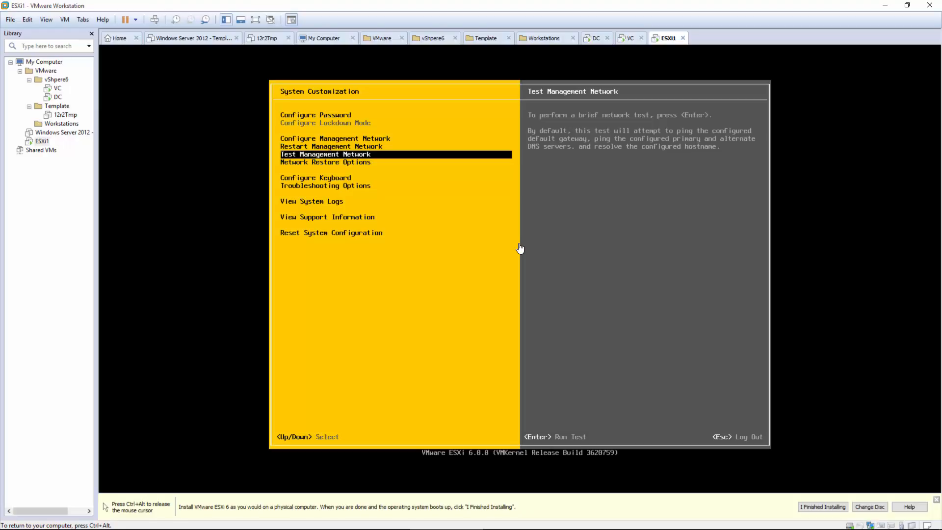
pyautogui.press('Escape')
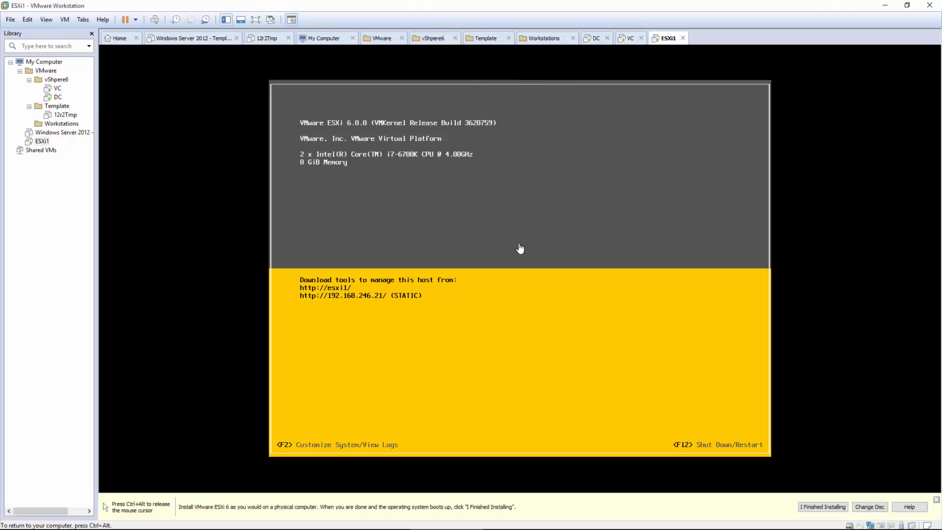
# Step: Log in as root with the account password and shut down the ESXi1 host
pyautogui.press('F2')
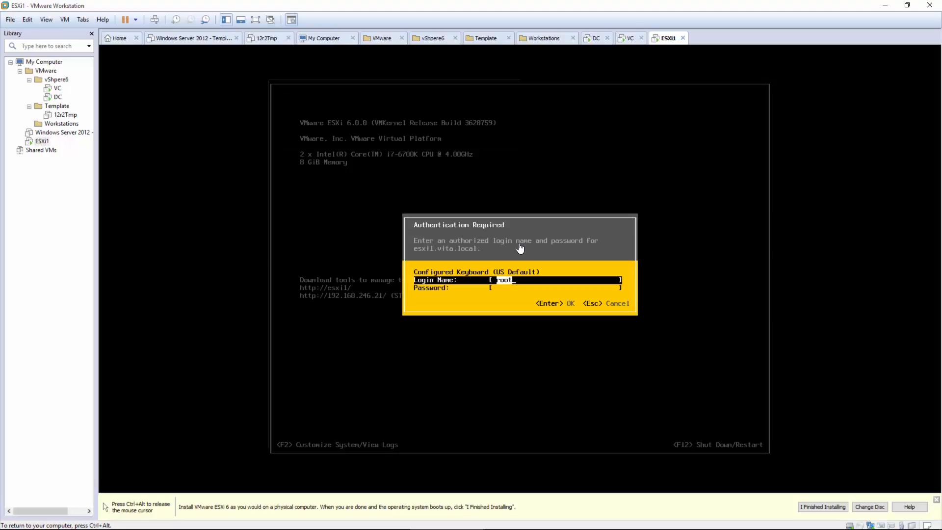
pyautogui.press('Tab')
pyautogui.write('*')
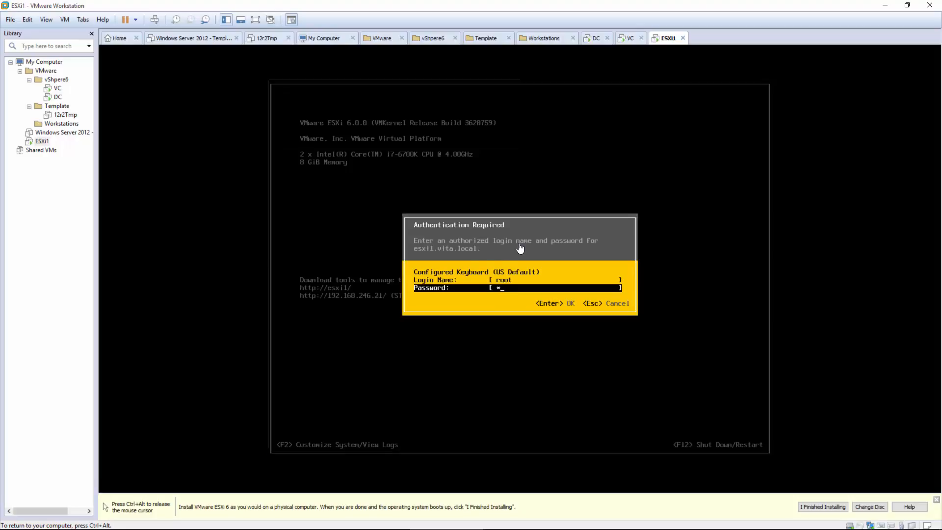
pyautogui.write('******')
pyautogui.write('***')
pyautogui.press('Return')
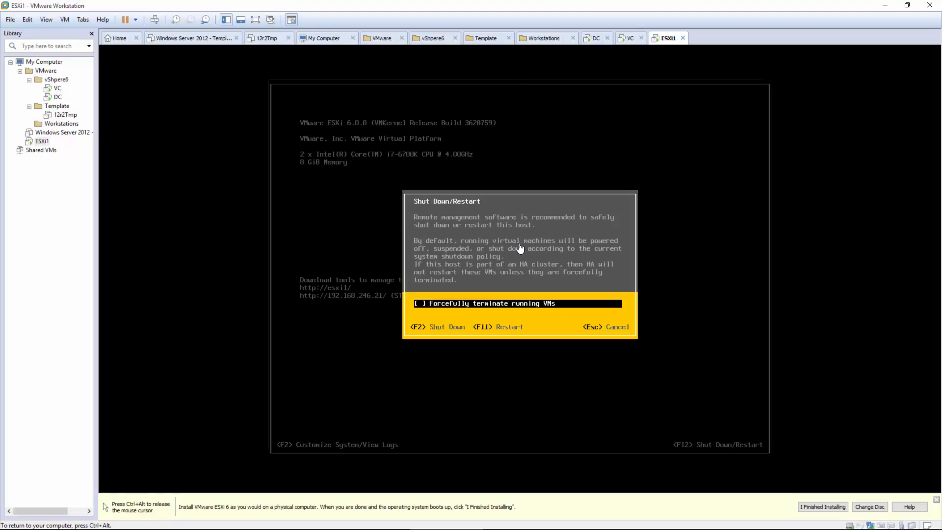
pyautogui.press('F2')
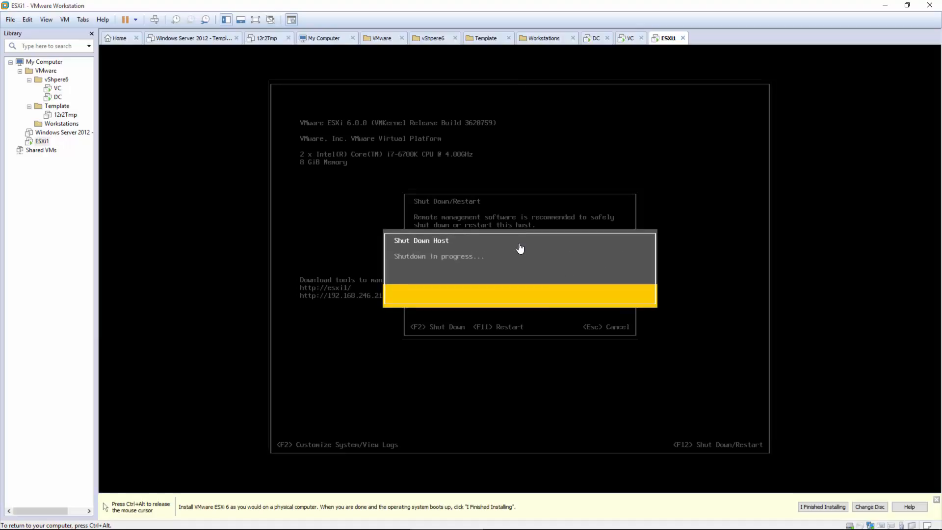
pyautogui.hotkey('ctrl', 'alt')
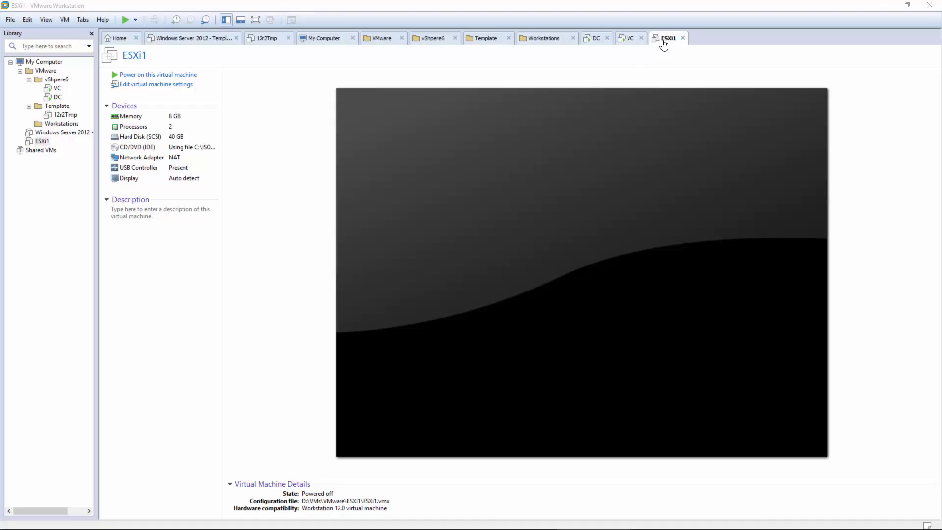
pyautogui.rightClick(663, 43)
# Step: In ESXi1's VM Settings, add a network adapter on custom network VMnet8 (NAT)
pyautogui.click(697, 169)
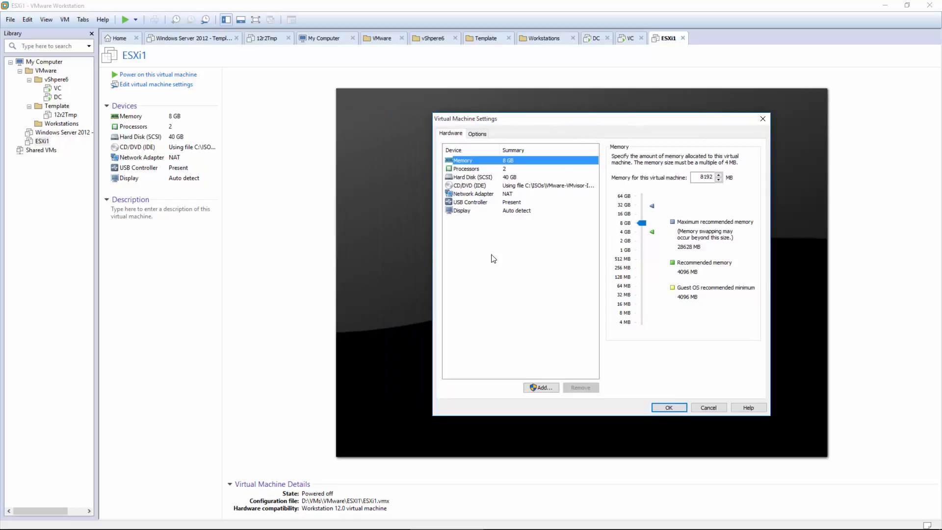
pyautogui.click(513, 195)
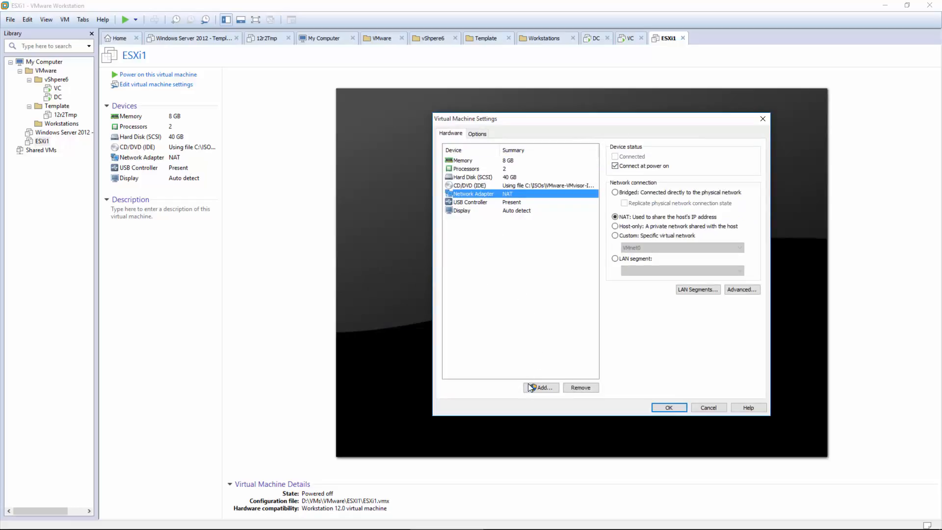
pyautogui.click(540, 389)
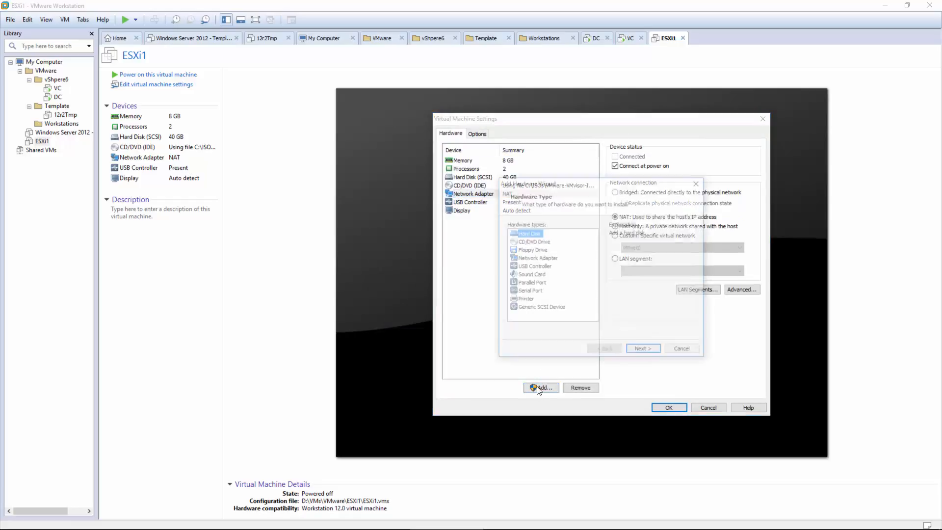
pyautogui.click(532, 267)
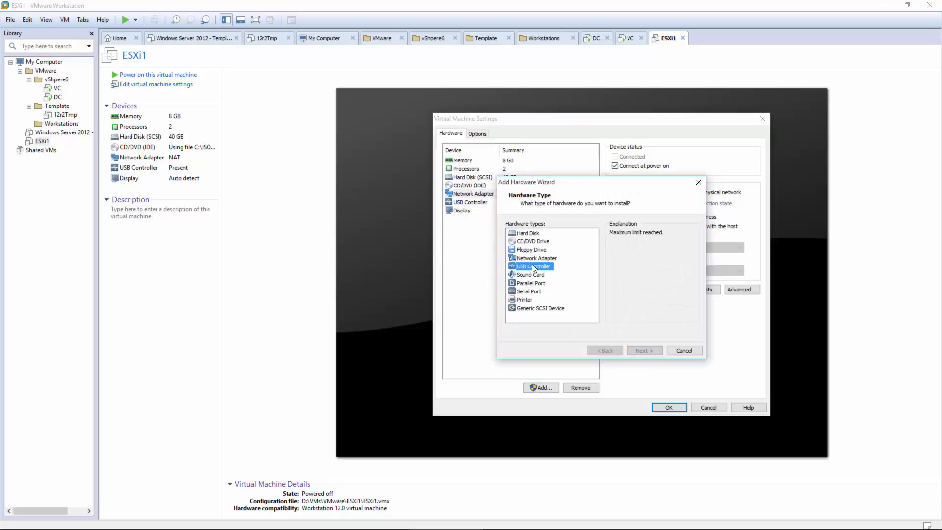
pyautogui.click(536, 260)
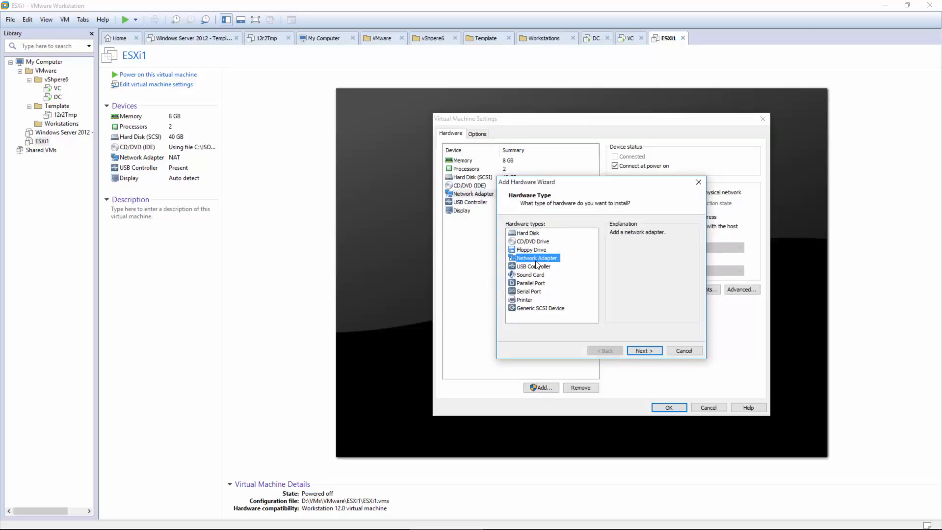
pyautogui.click(644, 352)
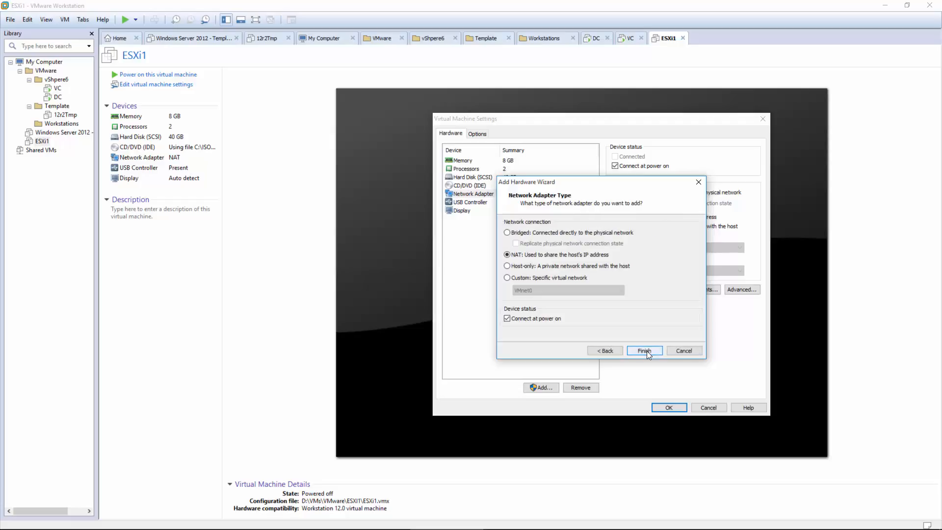
pyautogui.click(527, 277)
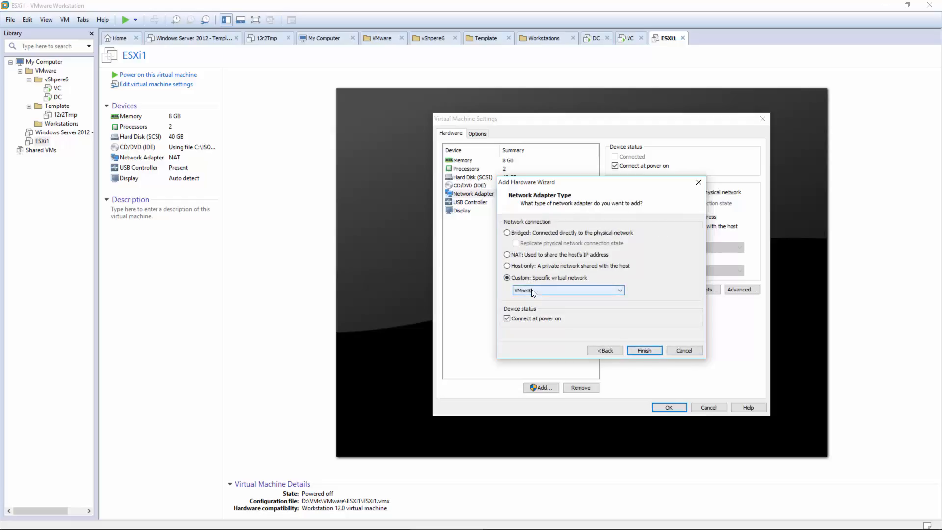
pyautogui.click(532, 290)
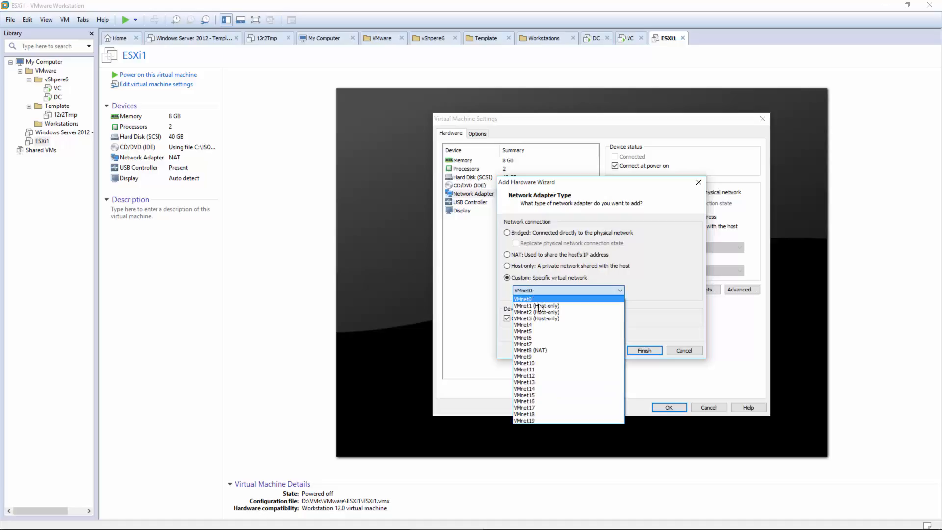
pyautogui.click(530, 350)
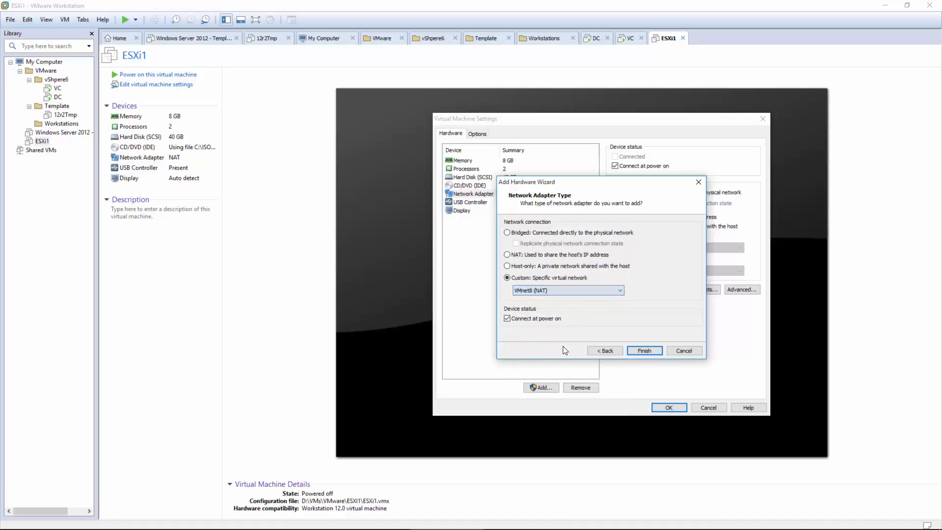
pyautogui.click(643, 350)
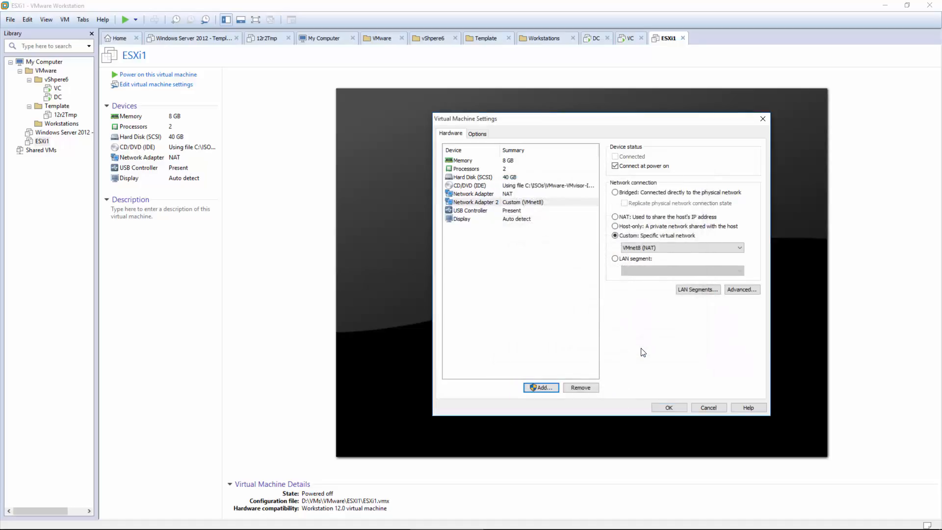
# Step: Add another network adapter on custom network VMnet1 (Host-only)
pyautogui.click(542, 389)
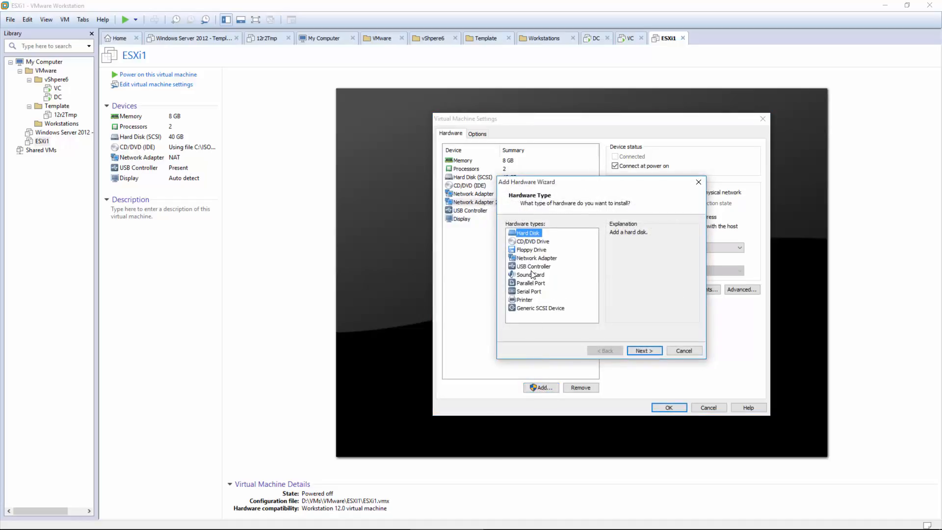
pyautogui.click(540, 258)
pyautogui.click(655, 351)
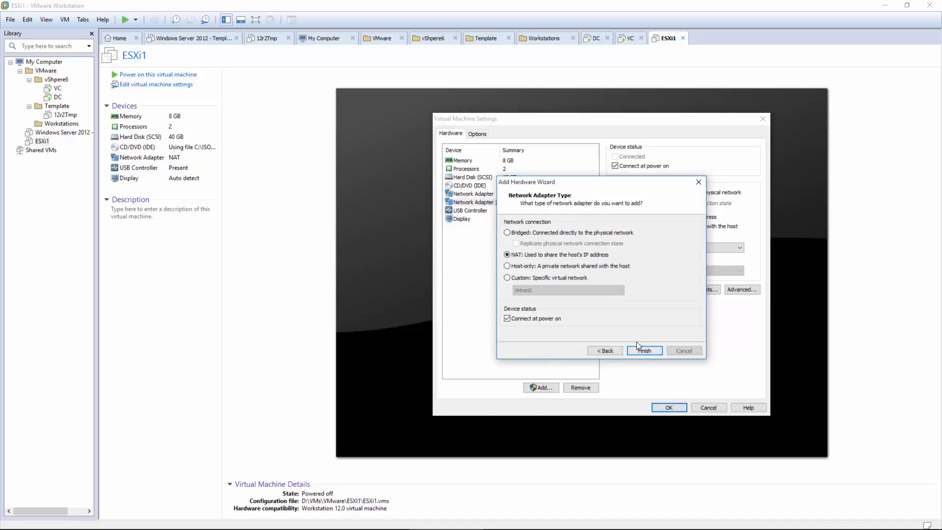
pyautogui.click(532, 277)
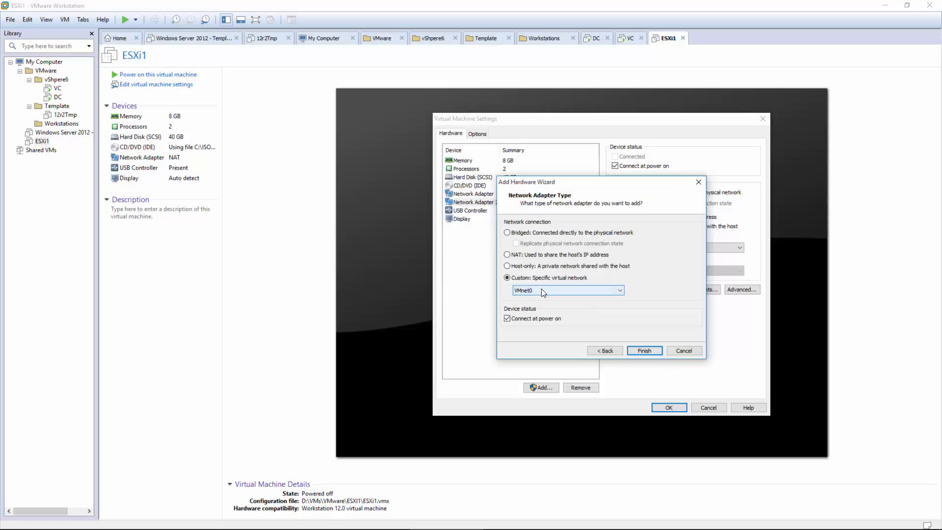
pyautogui.click(543, 290)
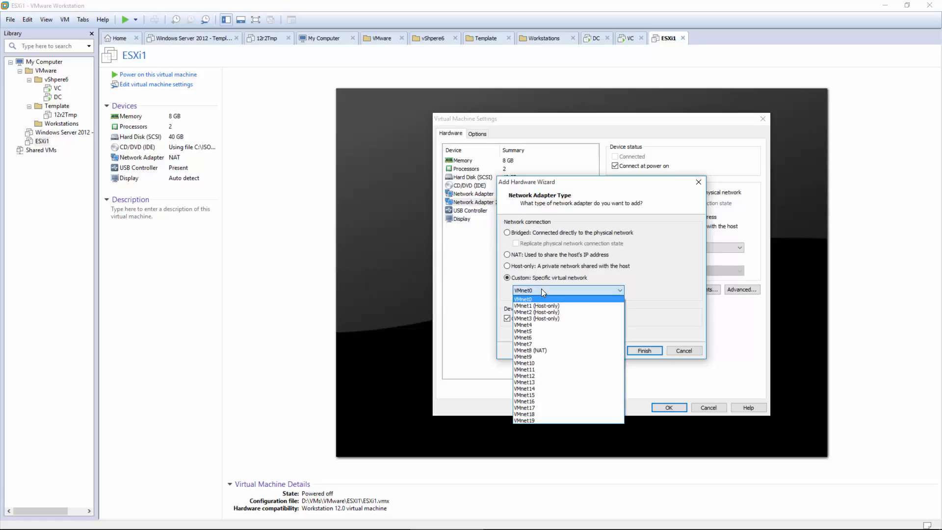
pyautogui.click(539, 305)
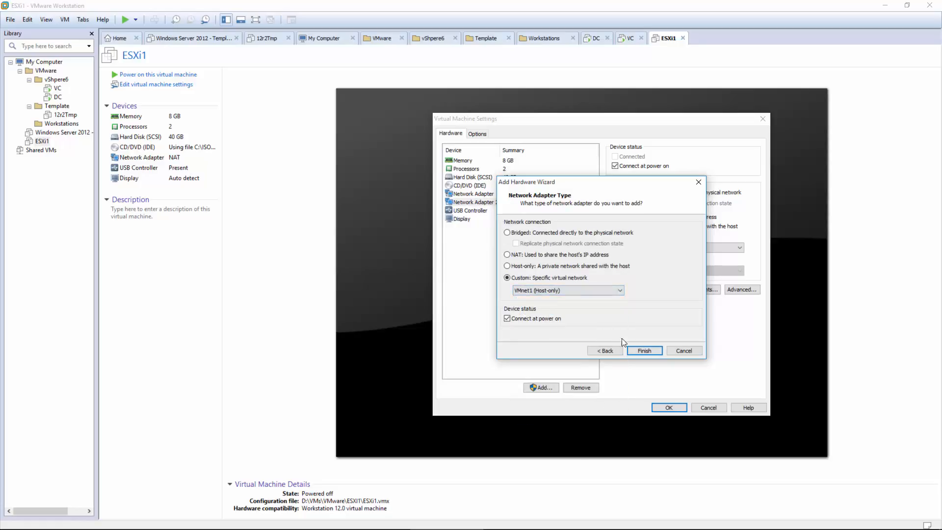
pyautogui.click(641, 349)
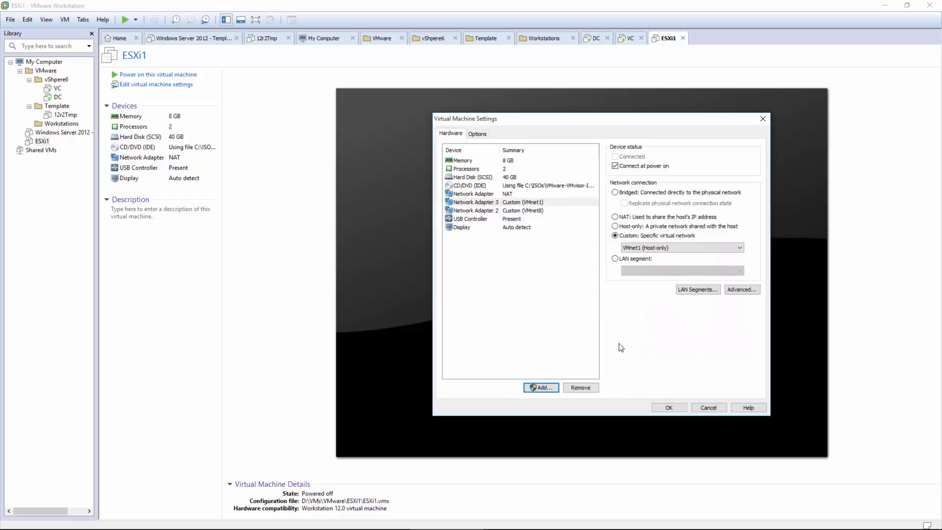
# Step: Add a further network adapter on custom network VMnet2 (Host-only)
pyautogui.click(541, 387)
pyautogui.click(537, 259)
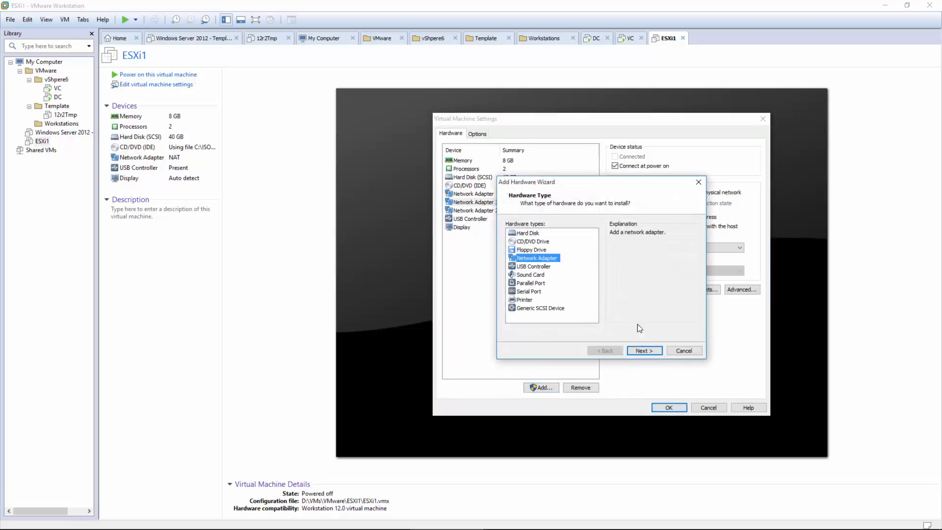
pyautogui.click(644, 350)
pyautogui.click(553, 278)
pyautogui.click(556, 291)
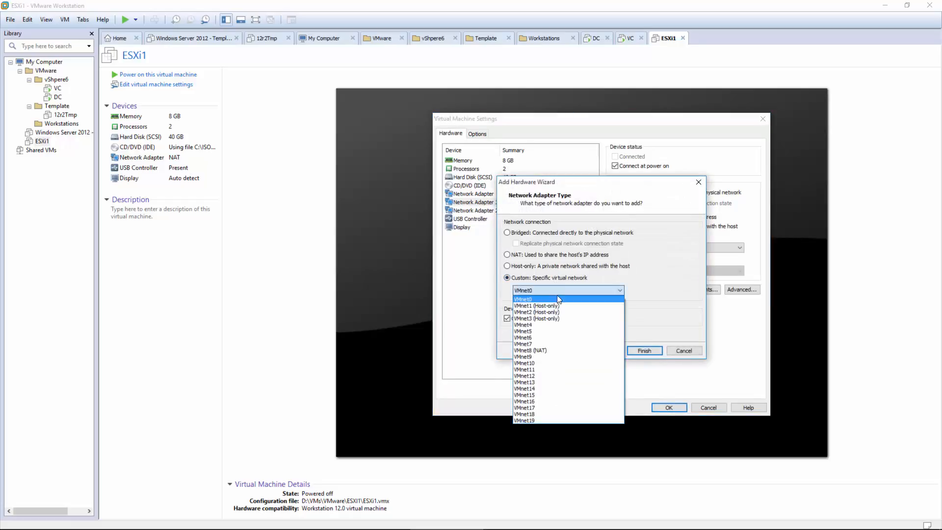
pyautogui.click(556, 312)
pyautogui.click(640, 350)
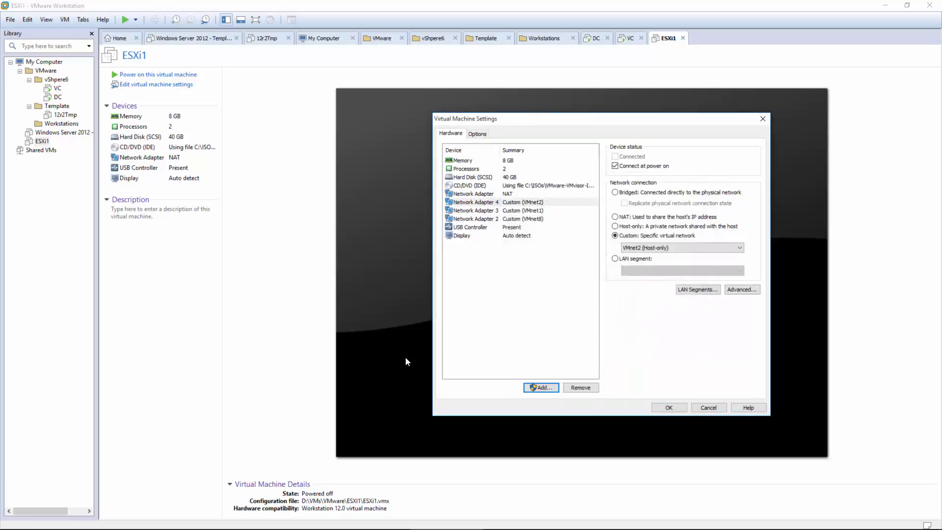
# Step: Add a network adapter on custom network VMnet3 (Host-only)
pyautogui.click(538, 388)
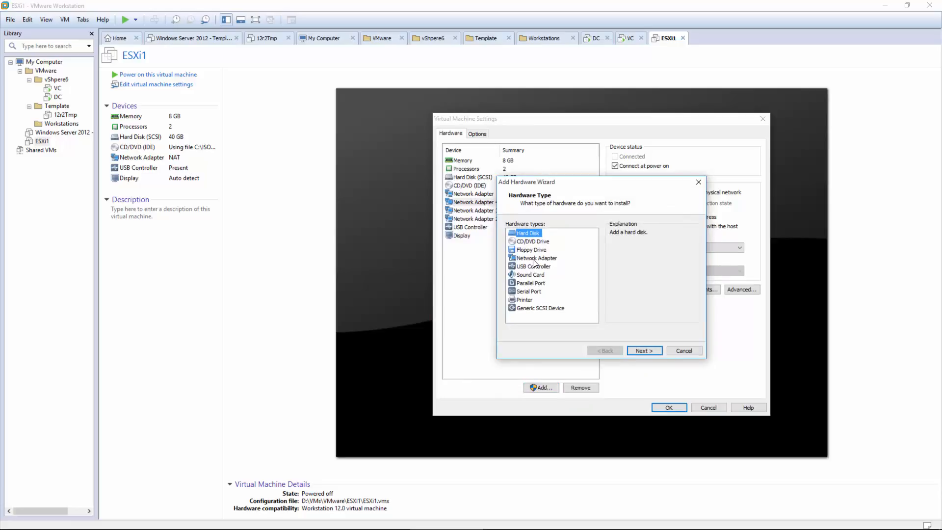
pyautogui.click(536, 260)
pyautogui.click(635, 350)
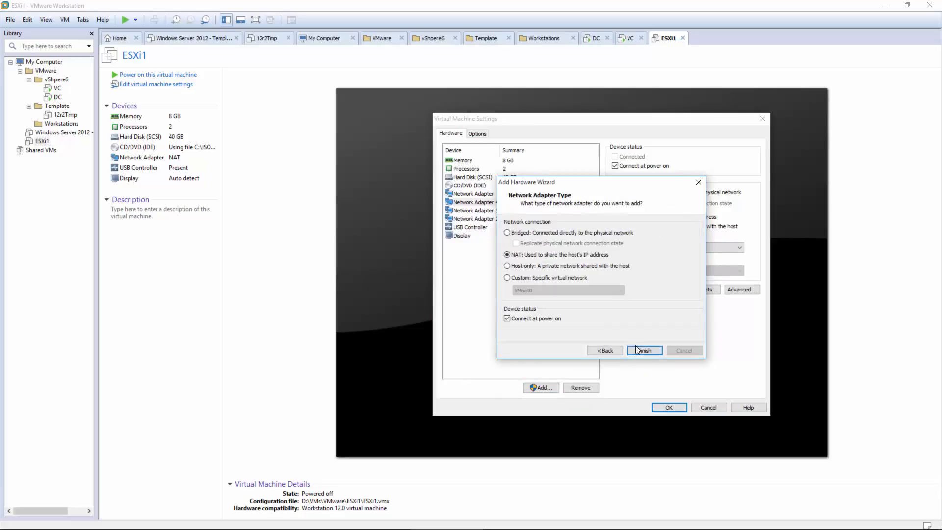
pyautogui.click(551, 280)
pyautogui.click(553, 290)
pyautogui.click(549, 321)
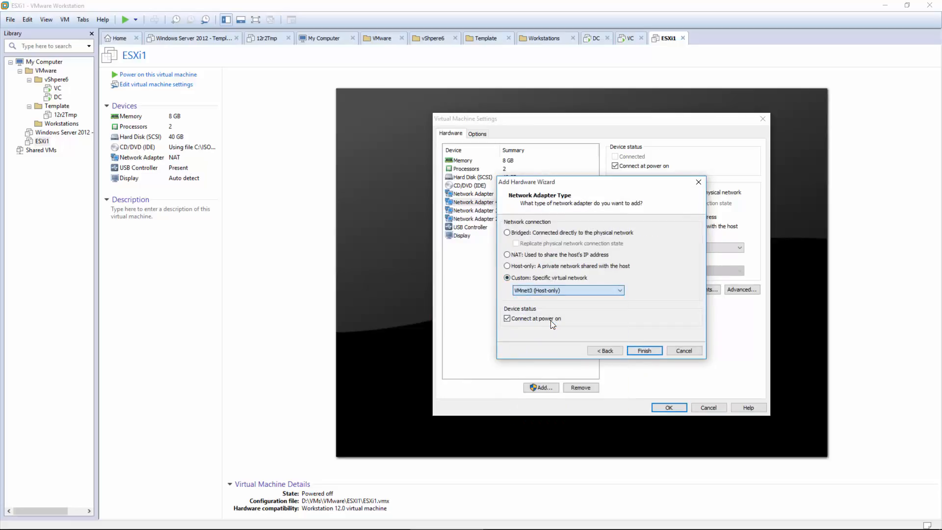
pyautogui.click(644, 350)
# Step: Add a second VMnet3 (Host-only) adapter and save the hardware changes with OK
pyautogui.click(540, 387)
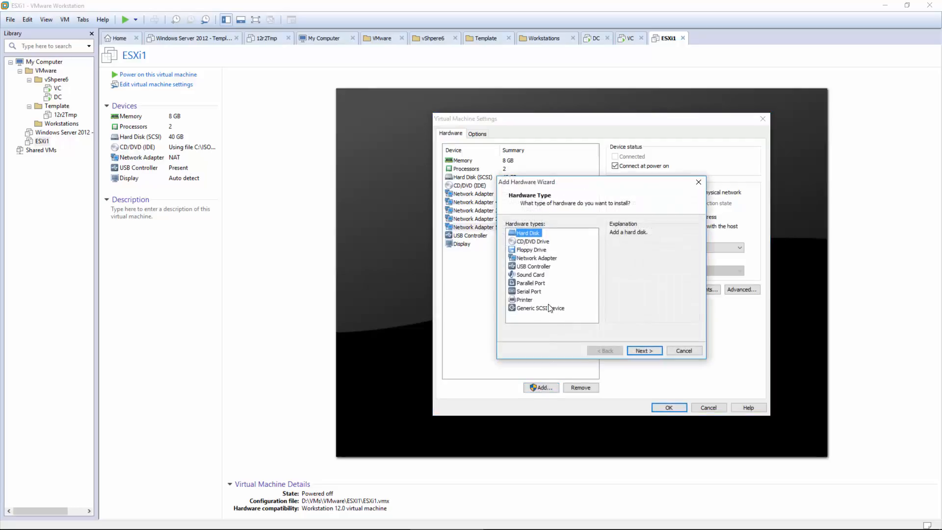
pyautogui.click(550, 258)
pyautogui.click(651, 351)
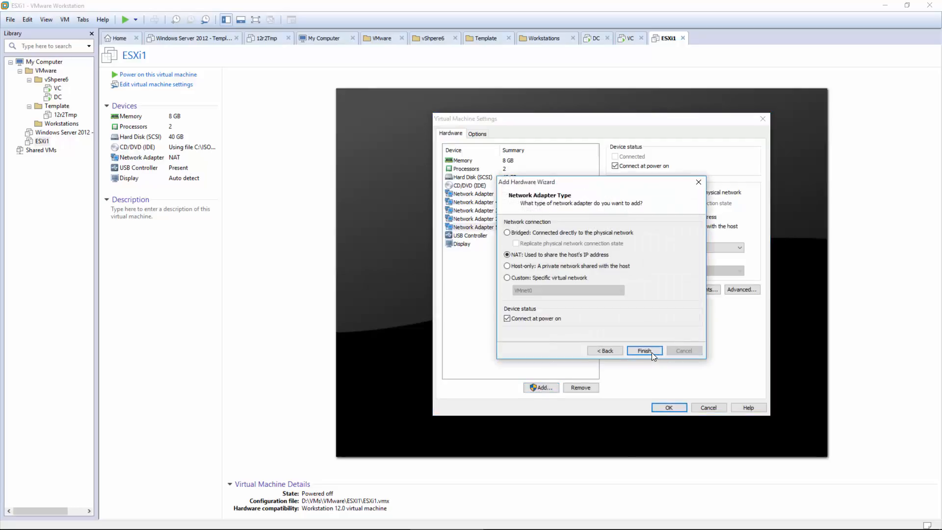
pyautogui.click(543, 279)
pyautogui.click(547, 289)
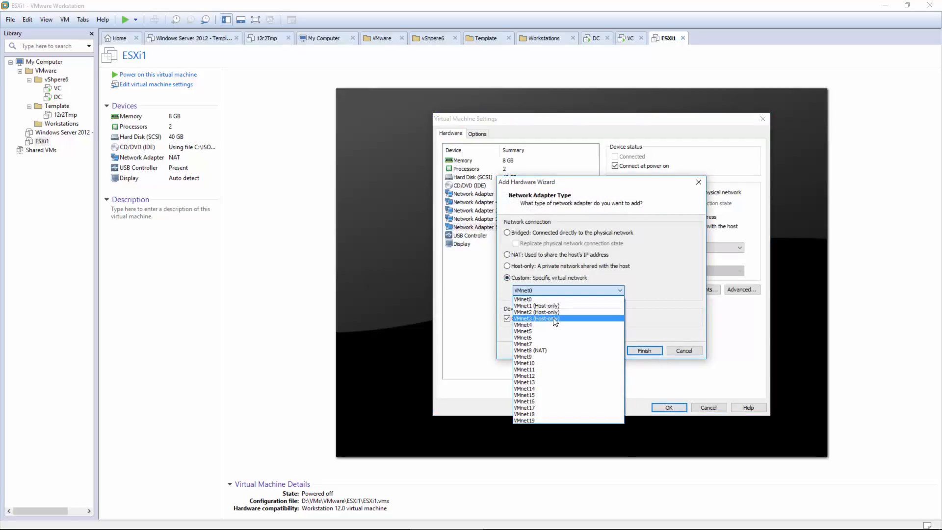
pyautogui.click(552, 318)
pyautogui.click(642, 350)
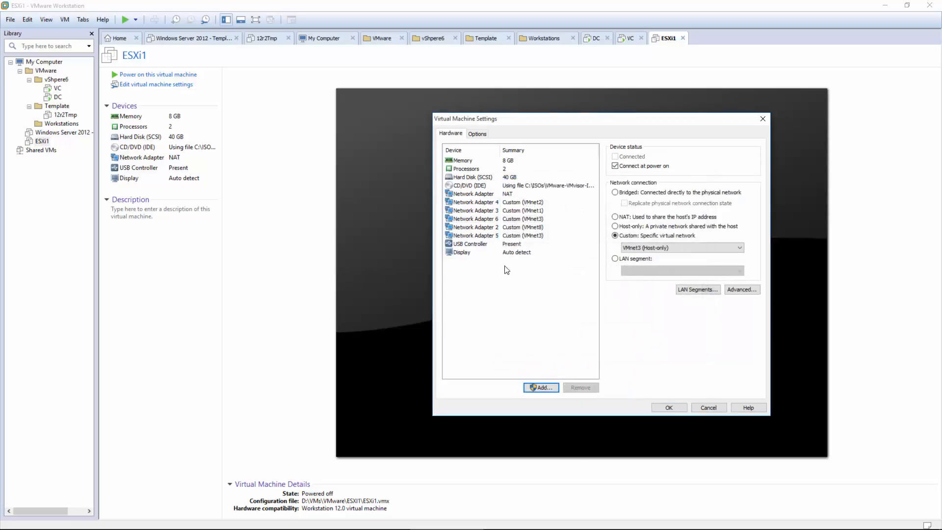
pyautogui.click(507, 195)
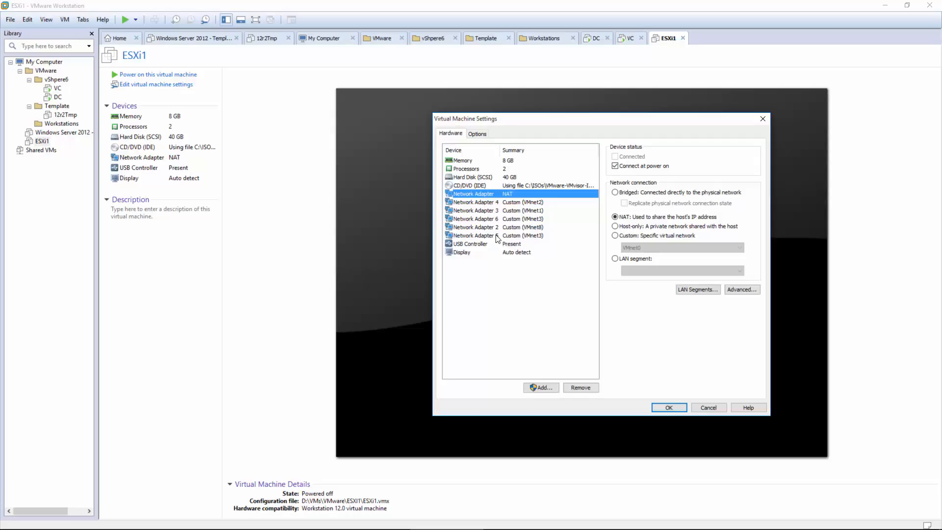
pyautogui.click(669, 407)
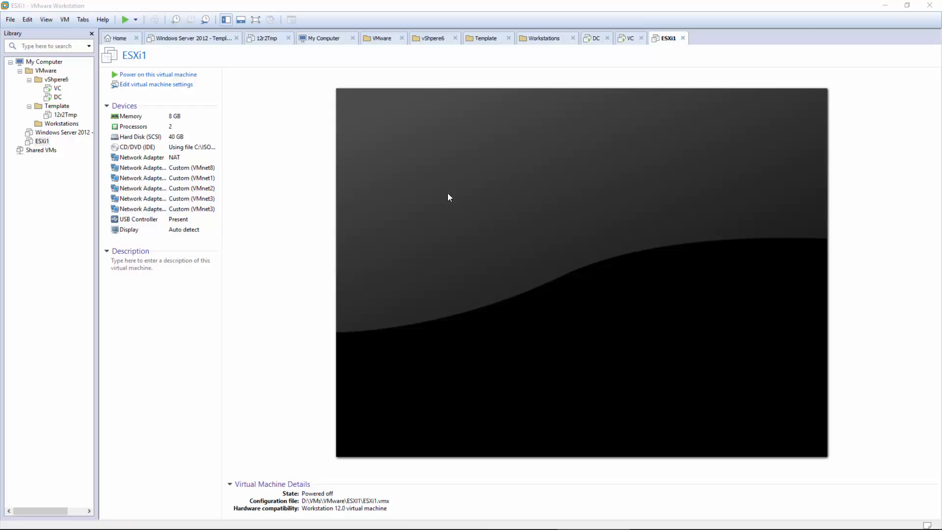
# Step: Start a typical New Virtual Machine wizard and name the VM ESXI2
pyautogui.click(121, 40)
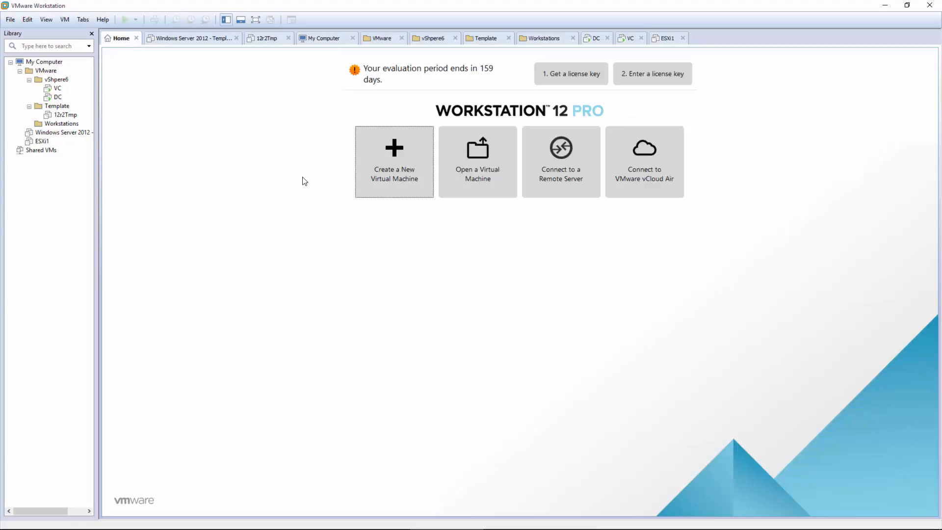
pyautogui.click(392, 159)
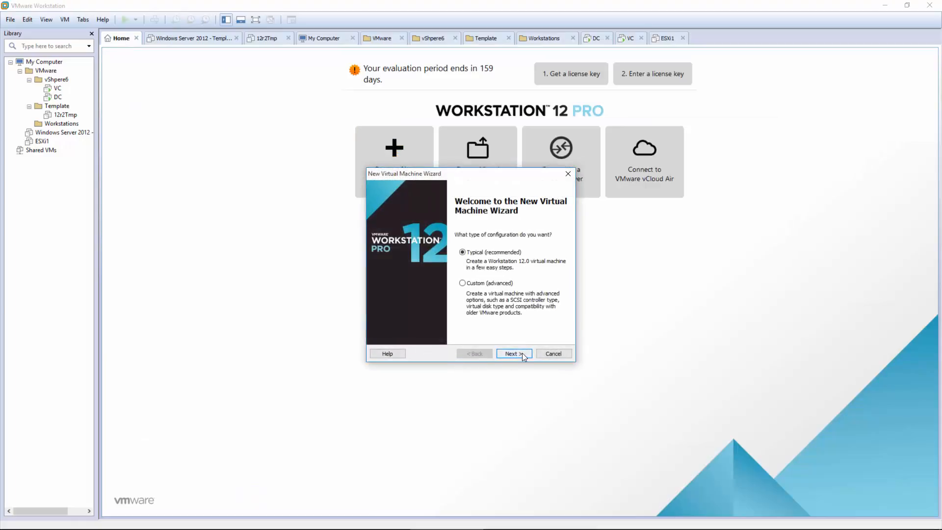
pyautogui.click(522, 352)
pyautogui.click(513, 353)
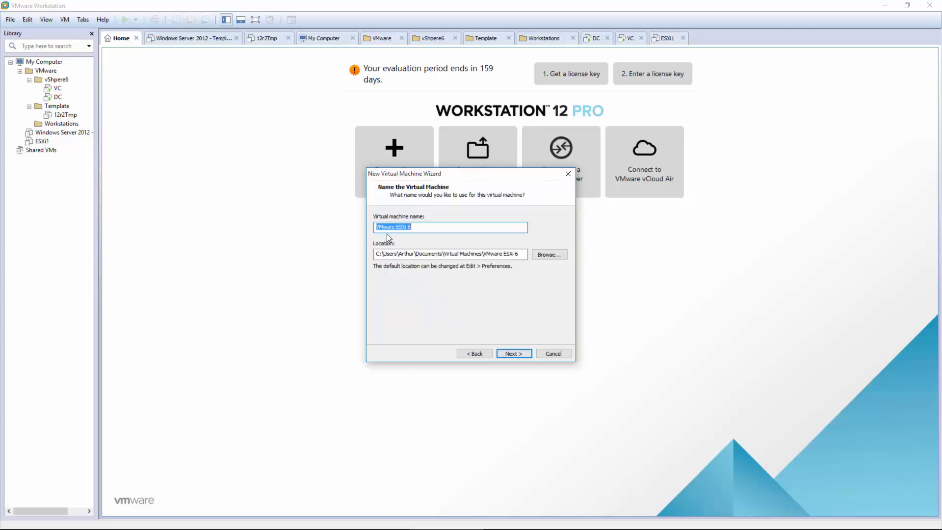
pyautogui.write('ESXI2')
# Step: Store the VM in a new folder D:\VMs\VMware\ESXI2
pyautogui.click(548, 251)
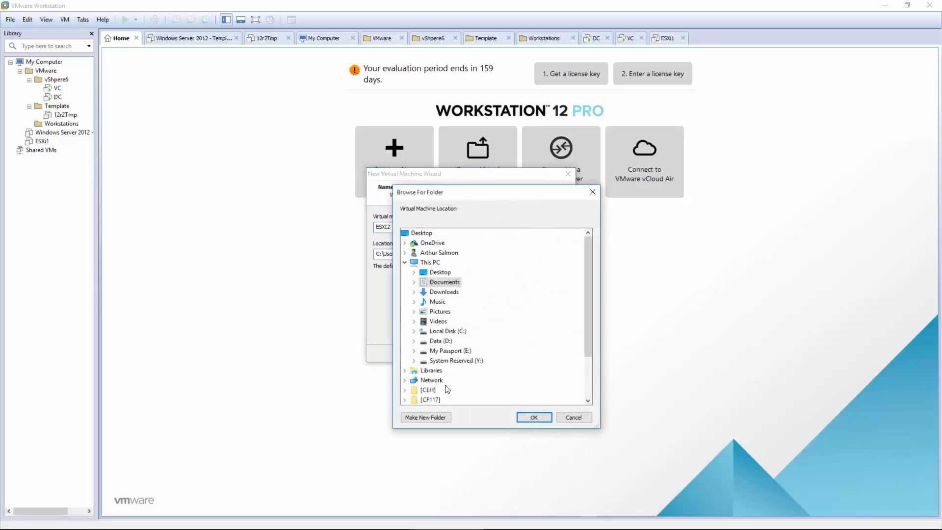
pyautogui.click(445, 342)
pyautogui.scroll(-3, 479, 326)
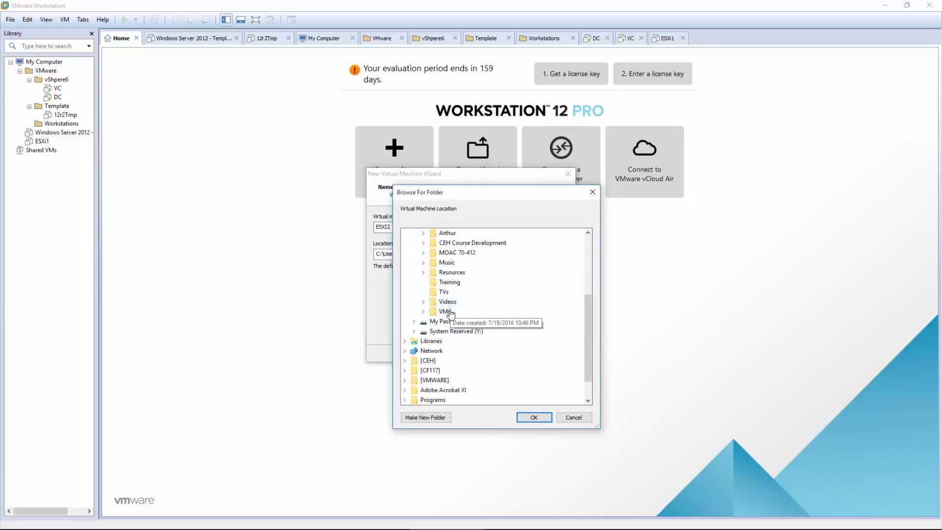
pyautogui.doubleClick(450, 311)
pyautogui.doubleClick(458, 341)
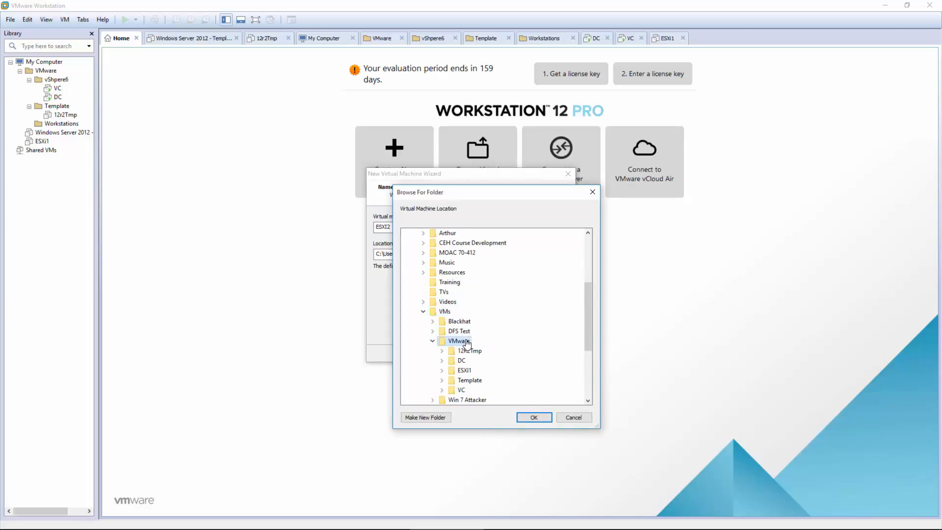
pyautogui.click(431, 419)
pyautogui.write('ESXI2')
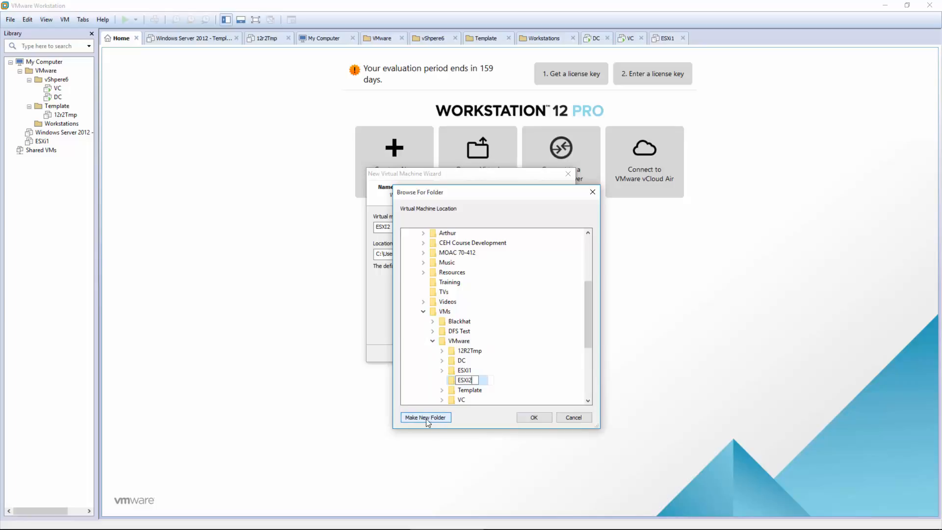
pyautogui.click(454, 381)
pyautogui.click(533, 418)
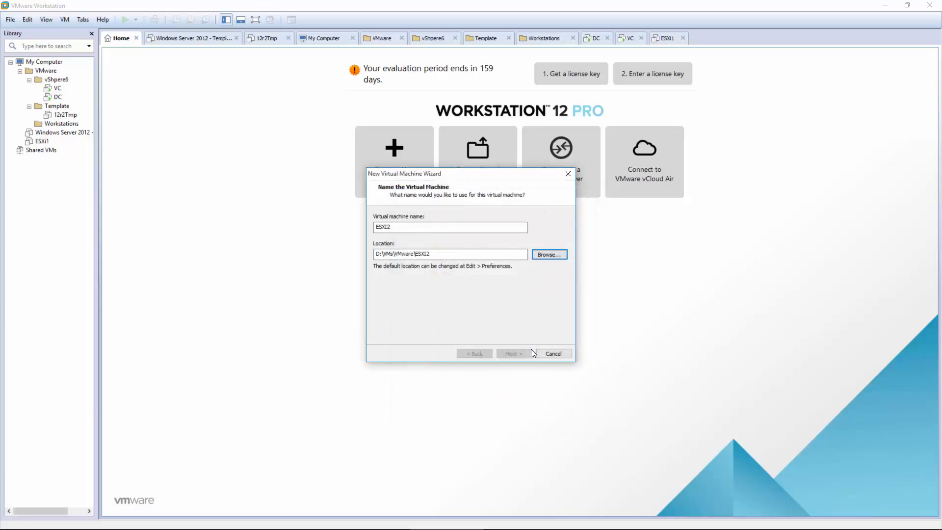
# Step: Set the VM memory to 8192 MB and finish creating ESXI2, powering it on
pyautogui.click(521, 350)
pyautogui.click(520, 352)
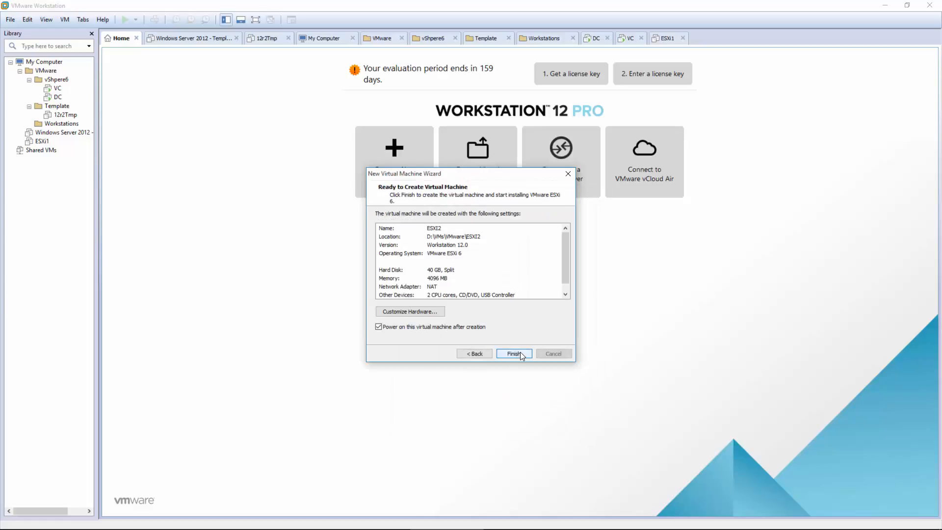
pyautogui.click(420, 311)
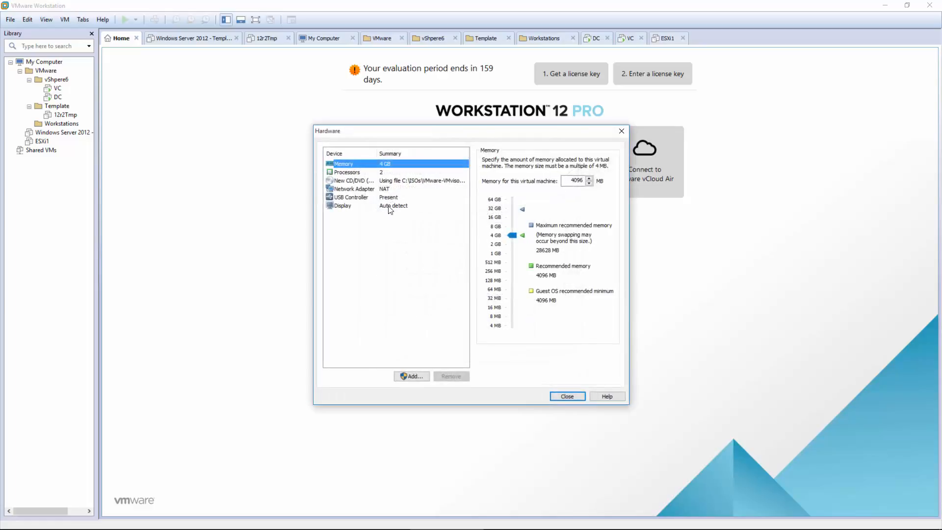
pyautogui.click(497, 227)
pyautogui.click(568, 397)
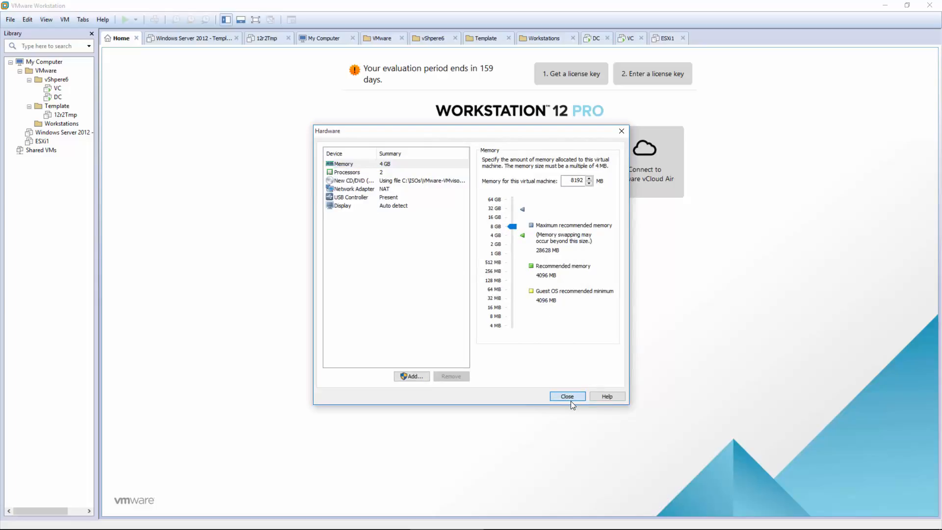
pyautogui.click(513, 353)
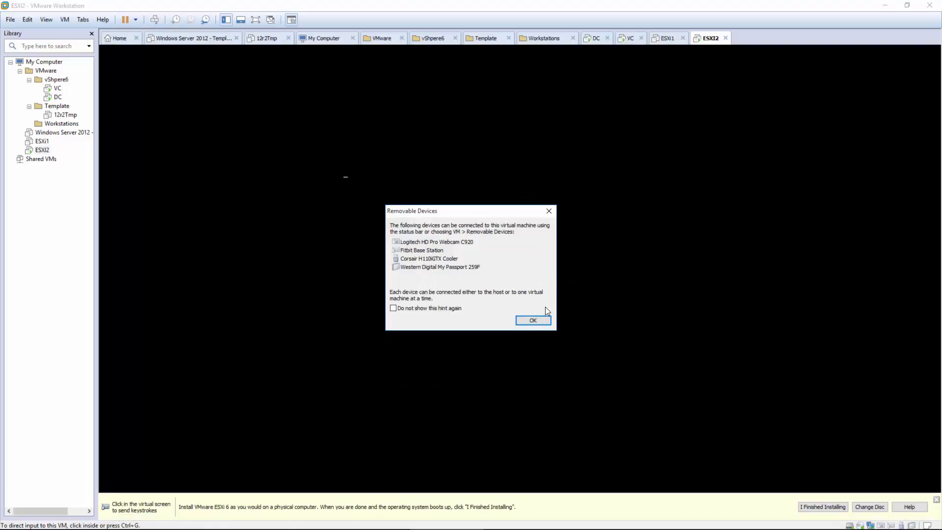
# Step: Dismiss the Removable Devices notice and boot ESXI2 straight into the ESXi 6.0.0 installer
pyautogui.click(539, 318)
pyautogui.click(501, 257)
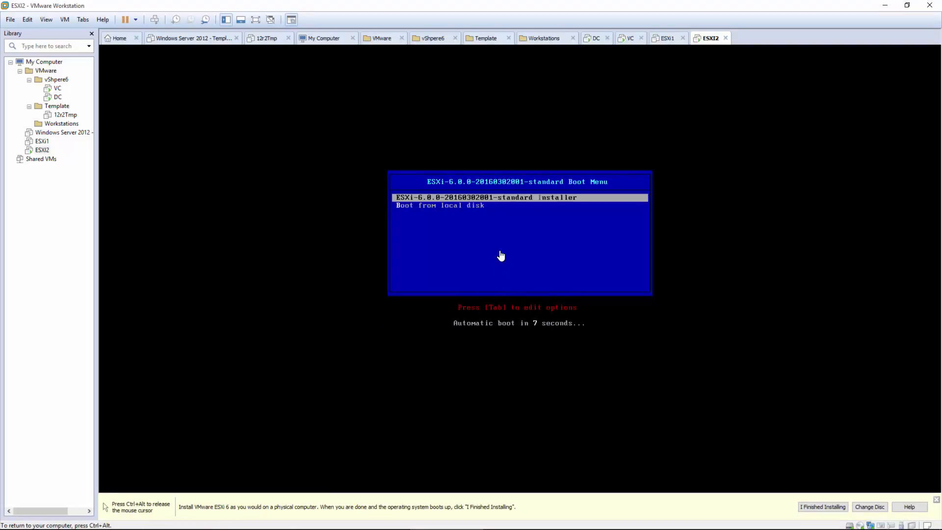
pyautogui.press('Return')
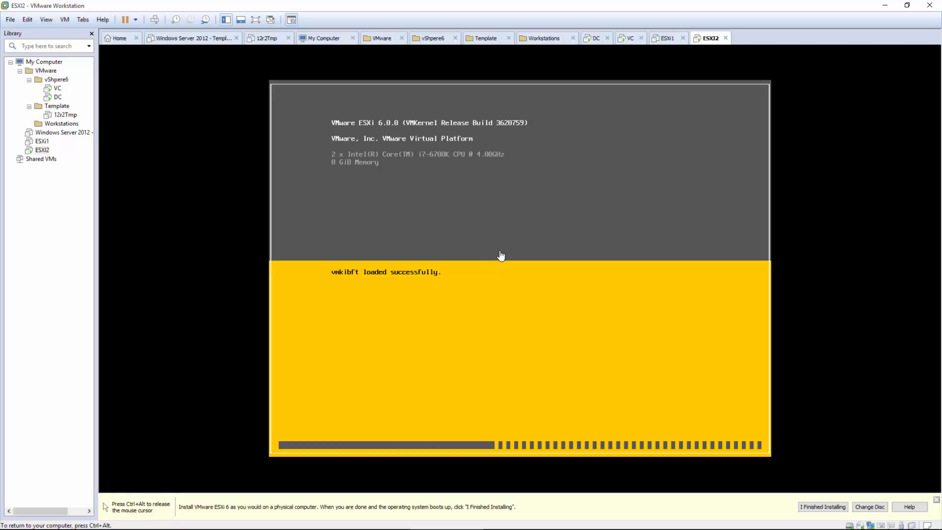
pyautogui.hotkey('ctrl', 'alt')
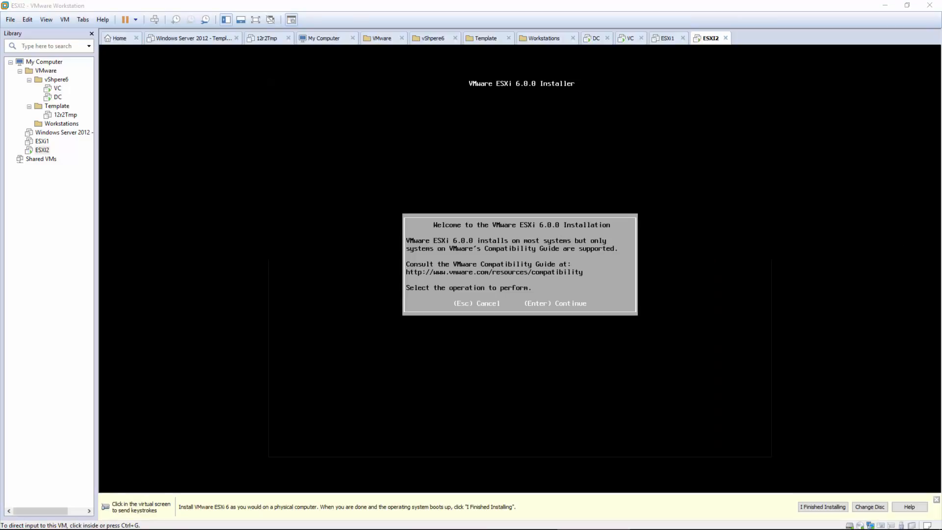
# Step: Accept the EULA, choose the 40 GB disk, set the root password, and start installation
pyautogui.click(593, 277)
pyautogui.press('Return')
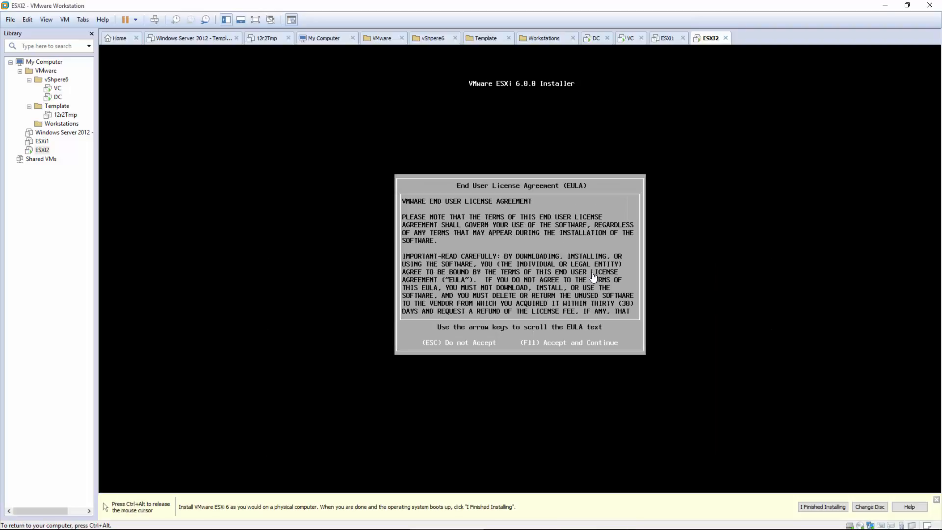
pyautogui.press('F11')
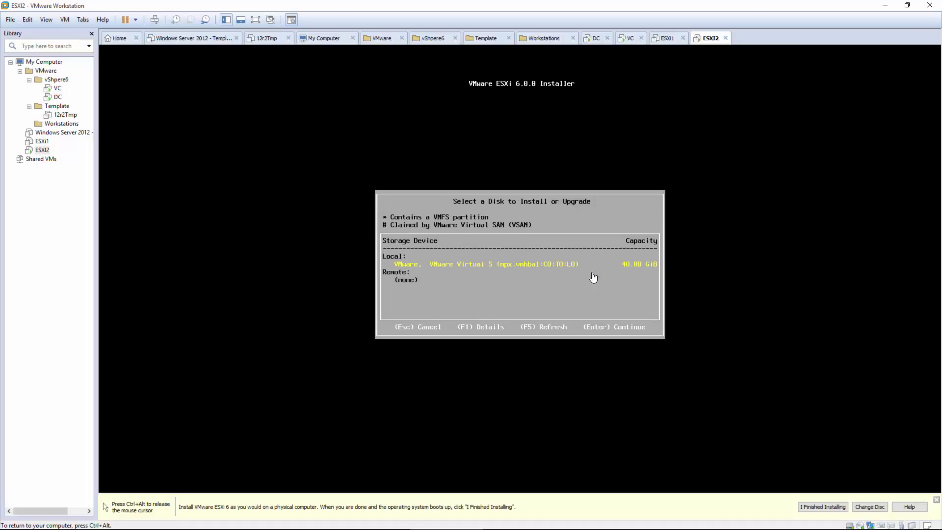
pyautogui.press('Return')
pyautogui.press('Return')
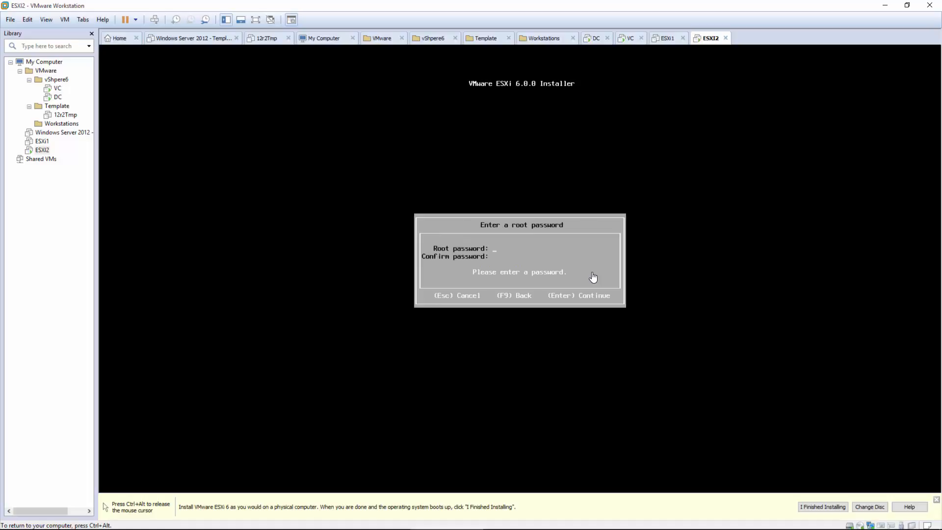
pyautogui.write('Password1')
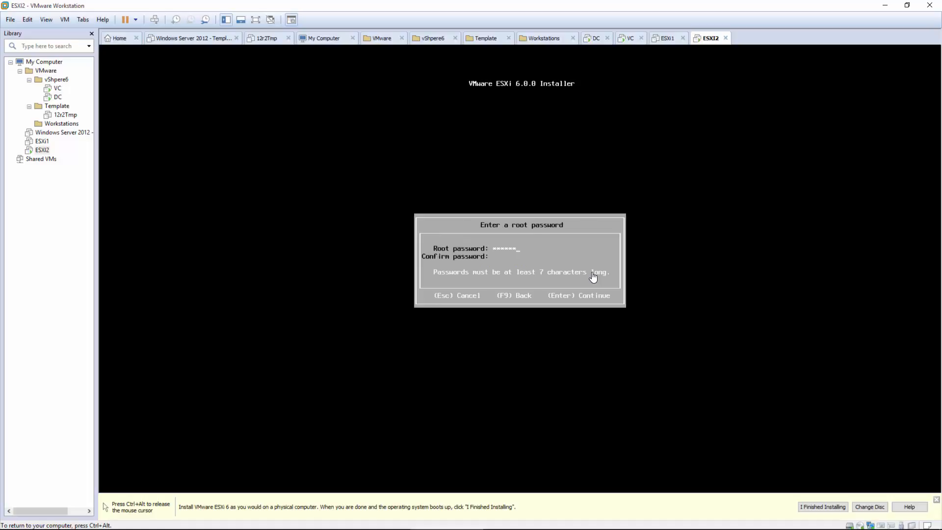
pyautogui.write('Password123')
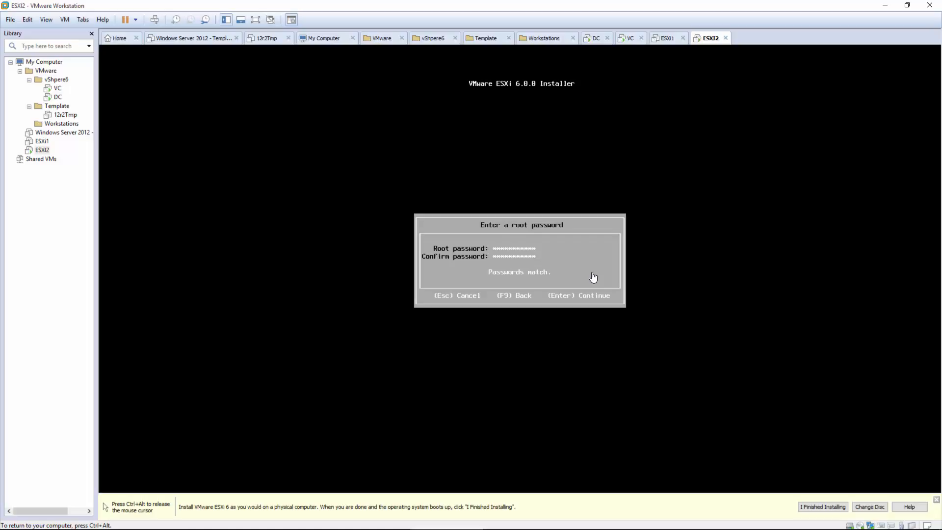
pyautogui.press('Return')
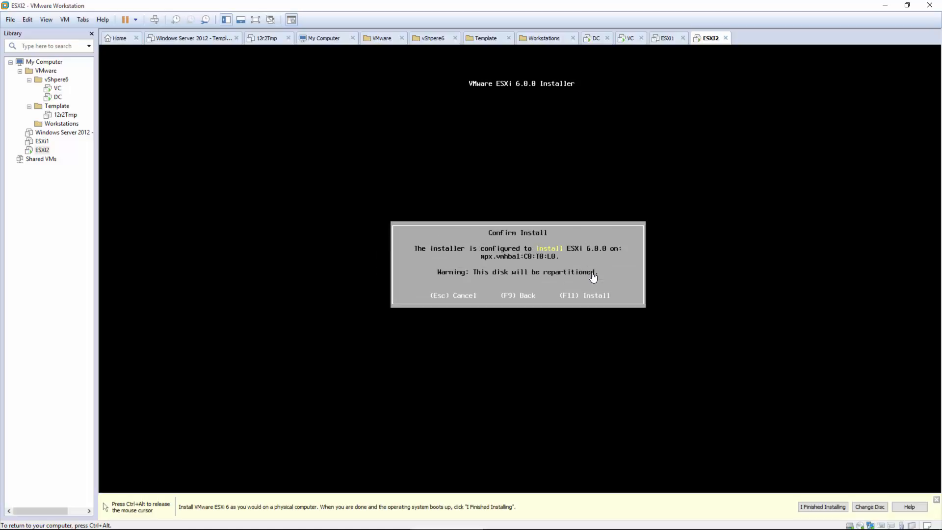
pyautogui.press('F11')
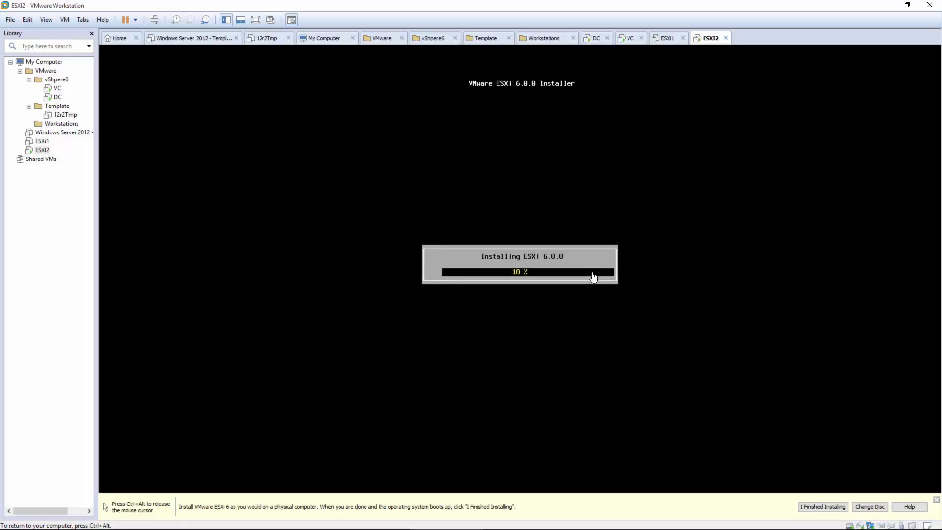
# Step: Reboot ESXi2 after installation so it comes up at its console
pyautogui.hotkey('ctrl', 'alt')
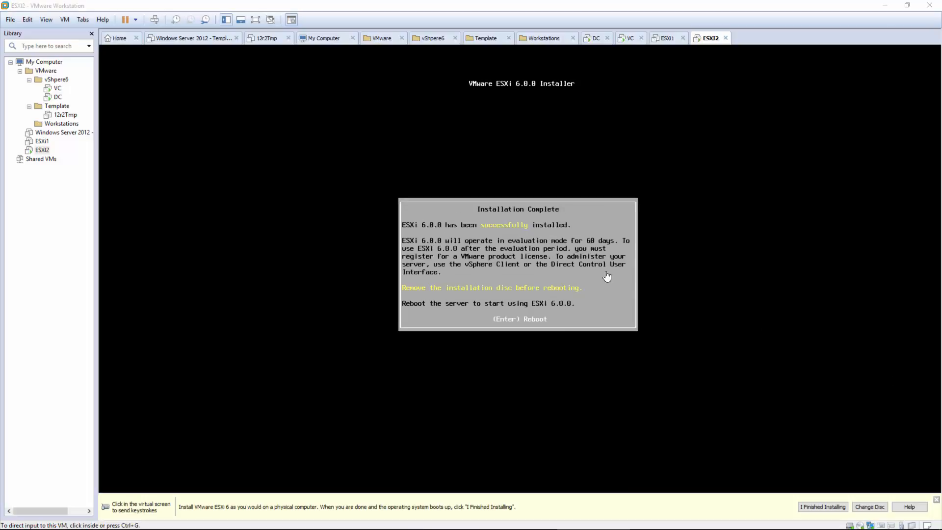
pyautogui.click(592, 273)
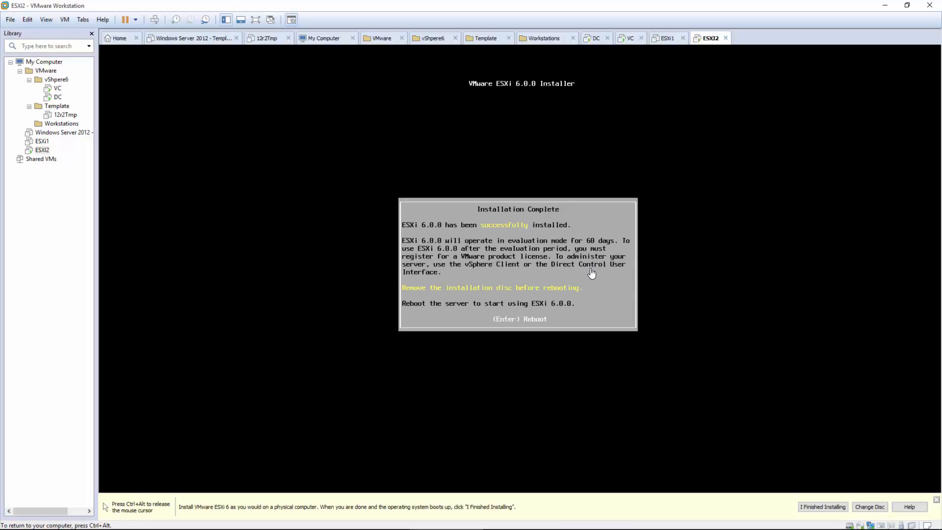
pyautogui.press('Return')
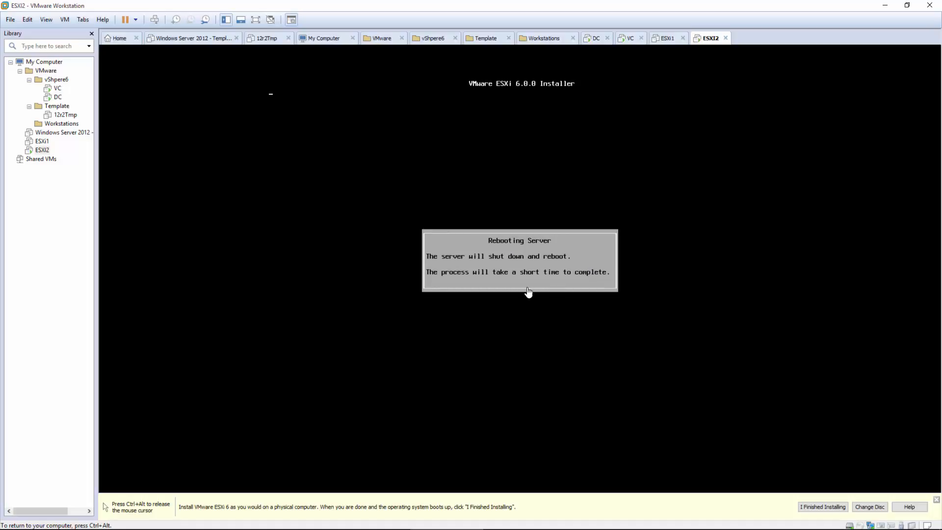
pyautogui.hotkey('ctrl', 'alt')
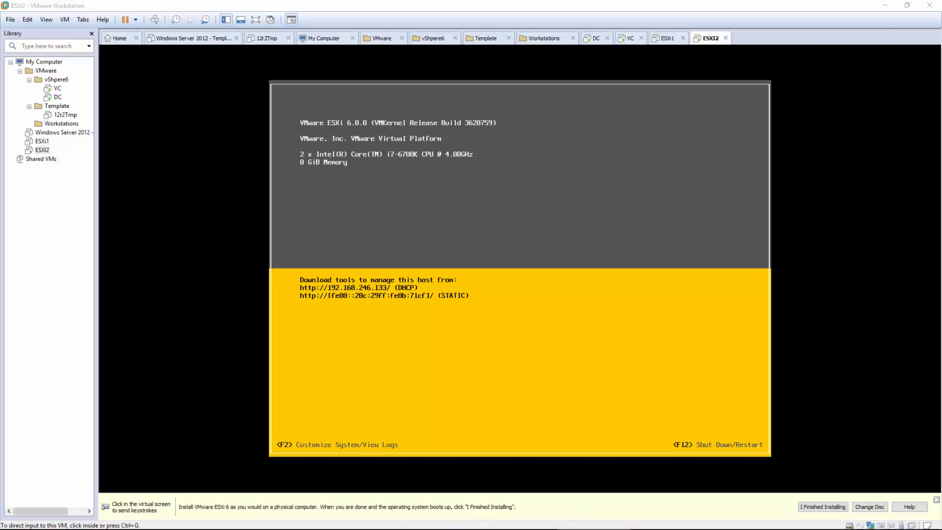
pyautogui.click(649, 341)
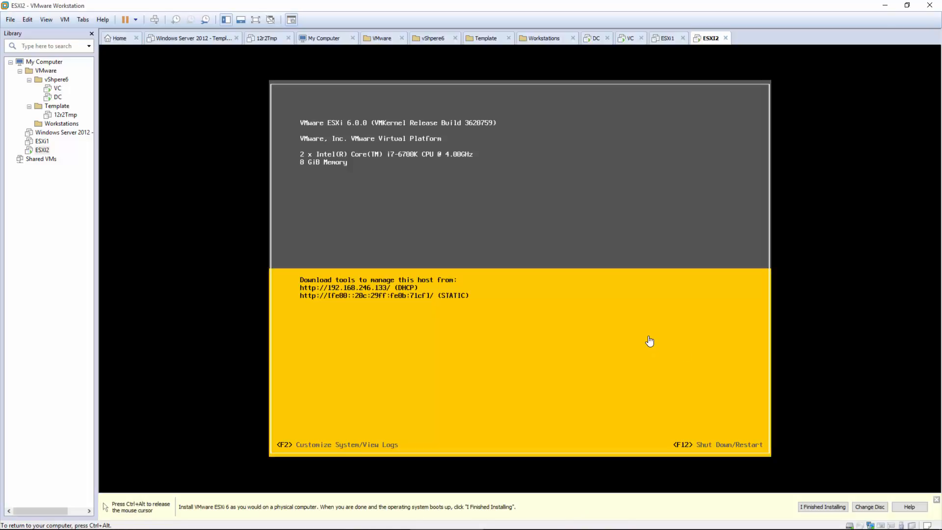
# Step: Log in to ESXi2's System Customization as root with the root password
pyautogui.press('F2')
pyautogui.press('Down')
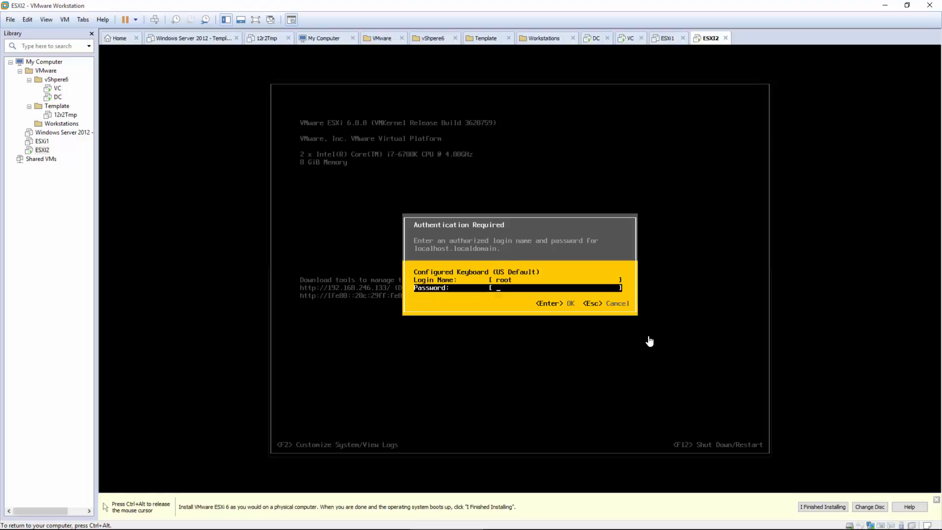
pyautogui.write('***********')
pyautogui.press('Return')
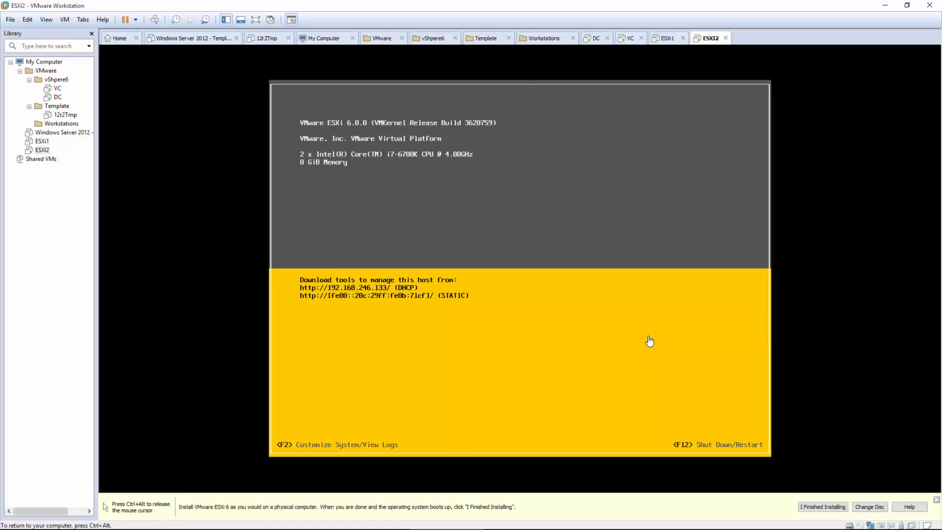
# Step: Give the management network the static IPv4 address 192.168.246.22
pyautogui.press('Down')
pyautogui.press('Down')
pyautogui.press('Up')
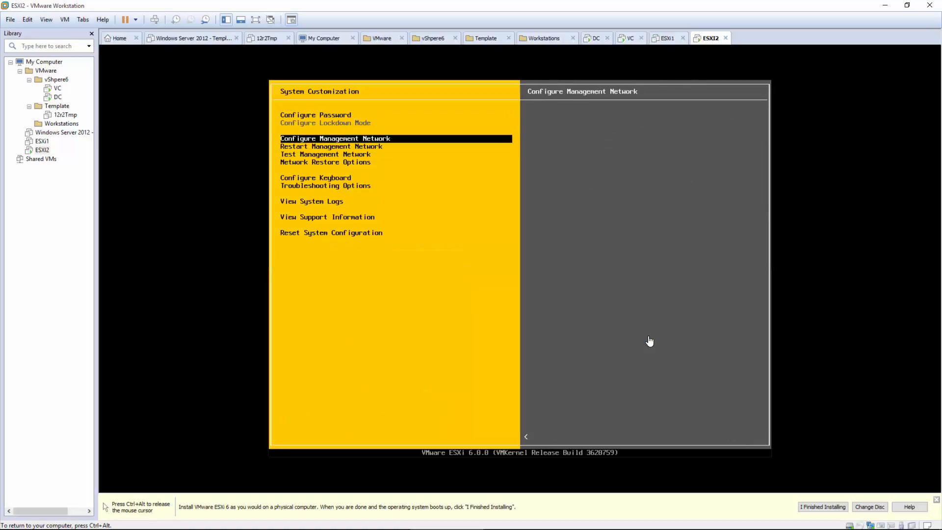
pyautogui.press('Return')
pyautogui.press('Down')
pyautogui.press('Down')
pyautogui.press('Return')
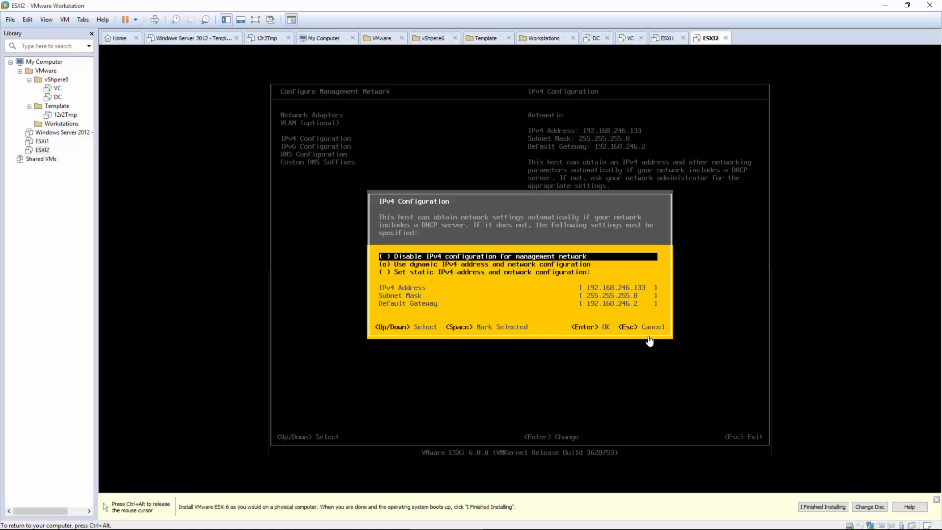
pyautogui.press('Down')
pyautogui.press('Down')
pyautogui.press('space')
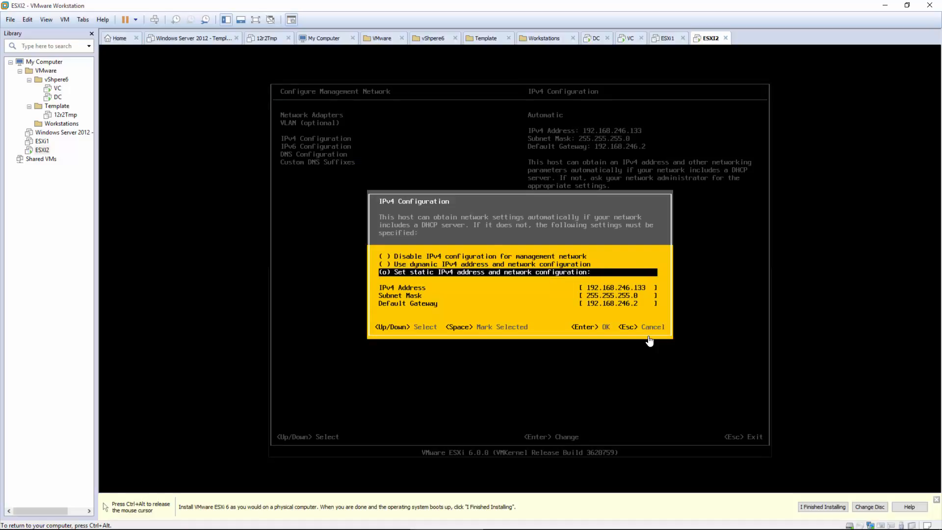
pyautogui.press('Down')
pyautogui.press('BackSpace')
pyautogui.press('BackSpace')
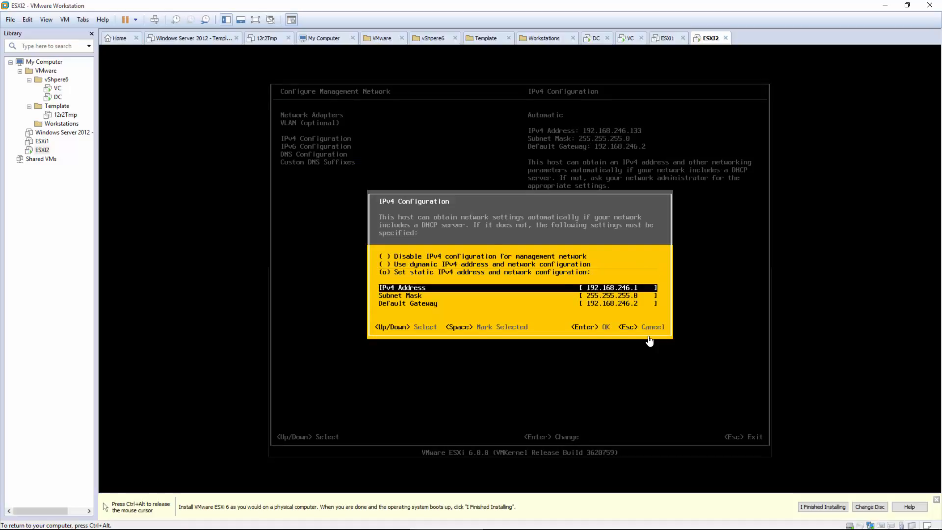
pyautogui.press('Down')
pyautogui.press('Down')
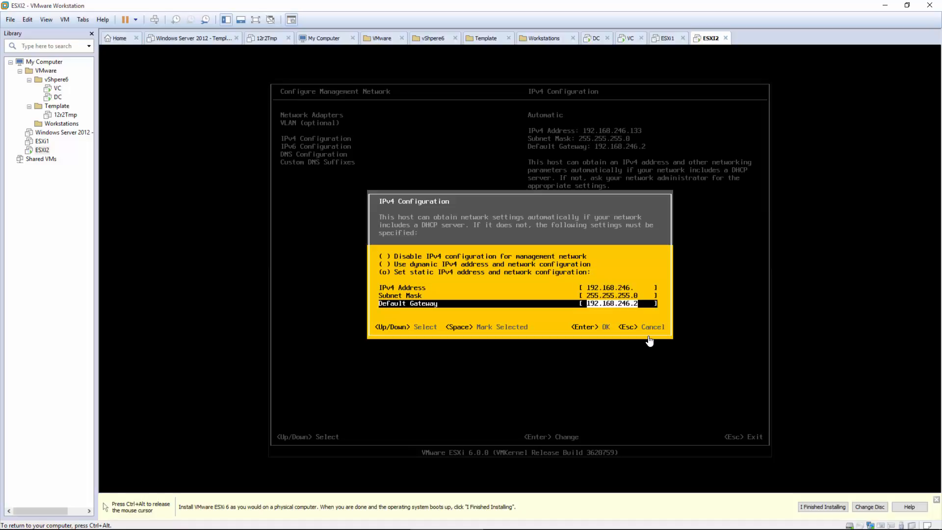
pyautogui.press('Up')
pyautogui.press('Up')
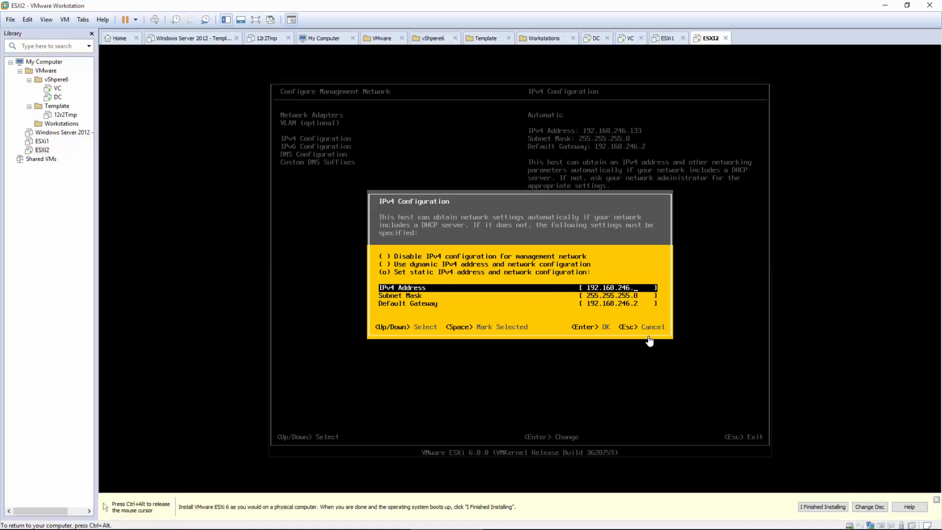
pyautogui.write('22')
pyautogui.press('Return')
# Step: Disable IPv6 on the management network and go to DNS Configuration
pyautogui.press('Down')
pyautogui.press('Return')
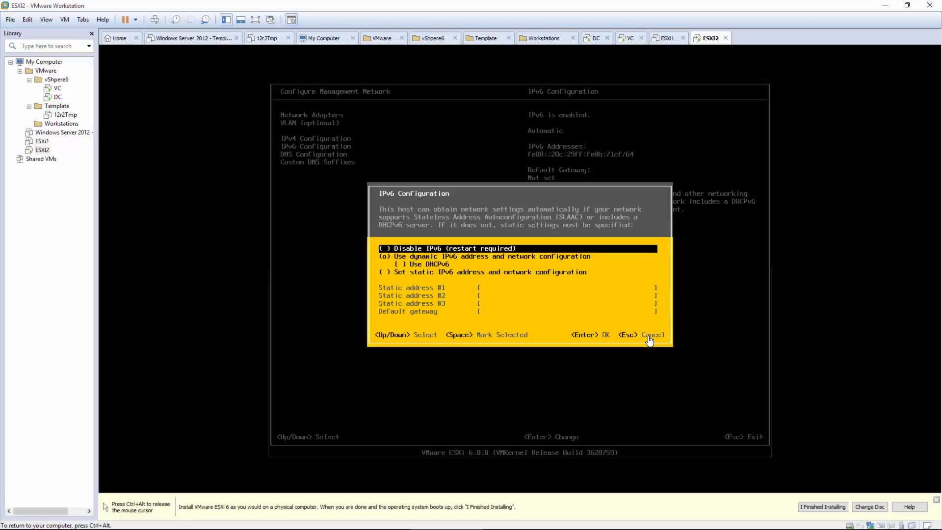
pyautogui.press('space')
pyautogui.press('Return')
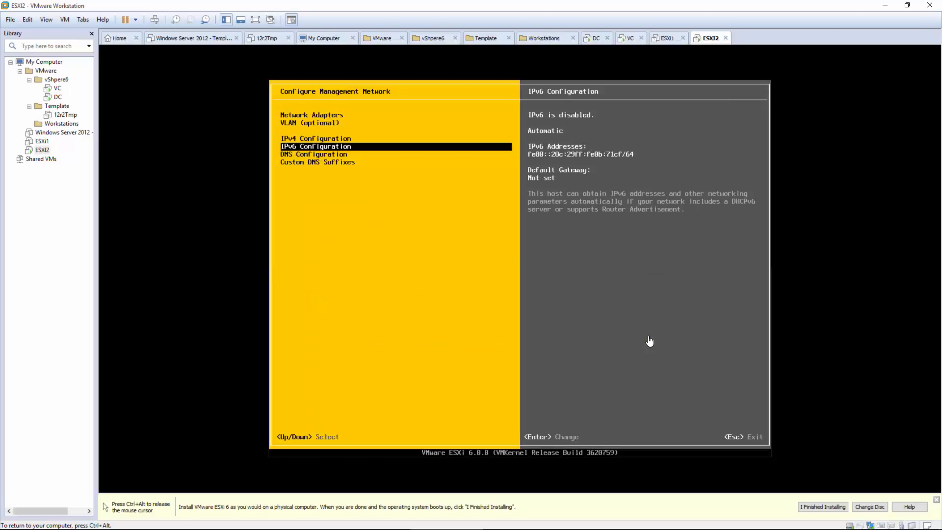
pyautogui.press('Down')
pyautogui.press('Return')
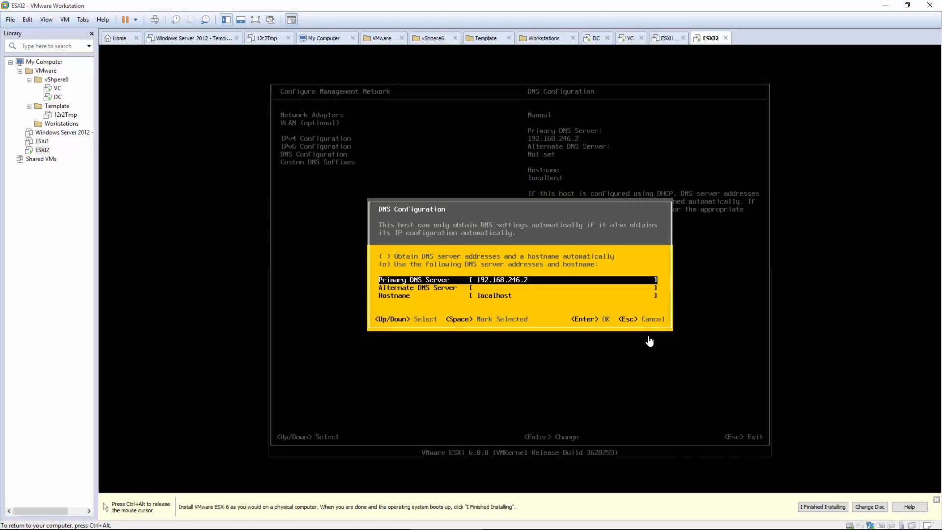
# Step: Set primary DNS server 192.168.246.19 and hostname esxi2.vita.local
pyautogui.press('BackSpace')
pyautogui.write('19')
pyautogui.press('Down')
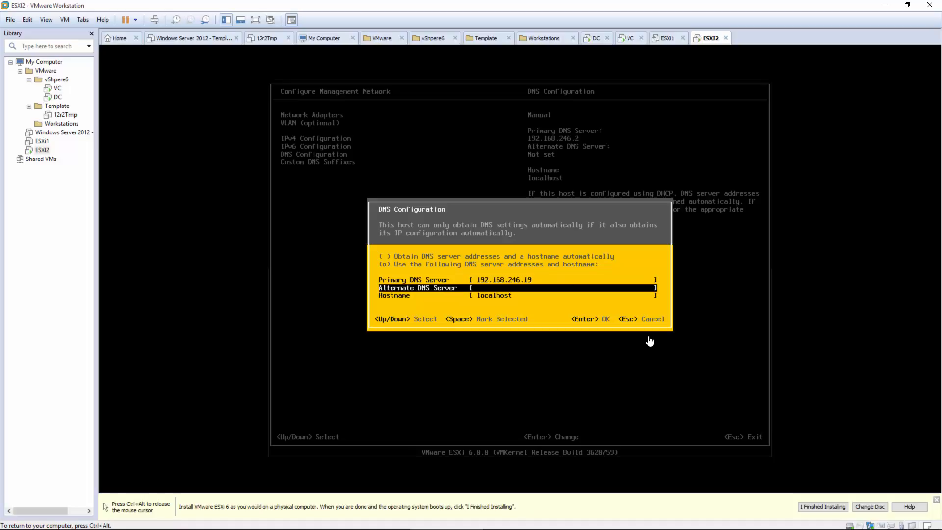
pyautogui.press('Down')
pyautogui.write('esxi')
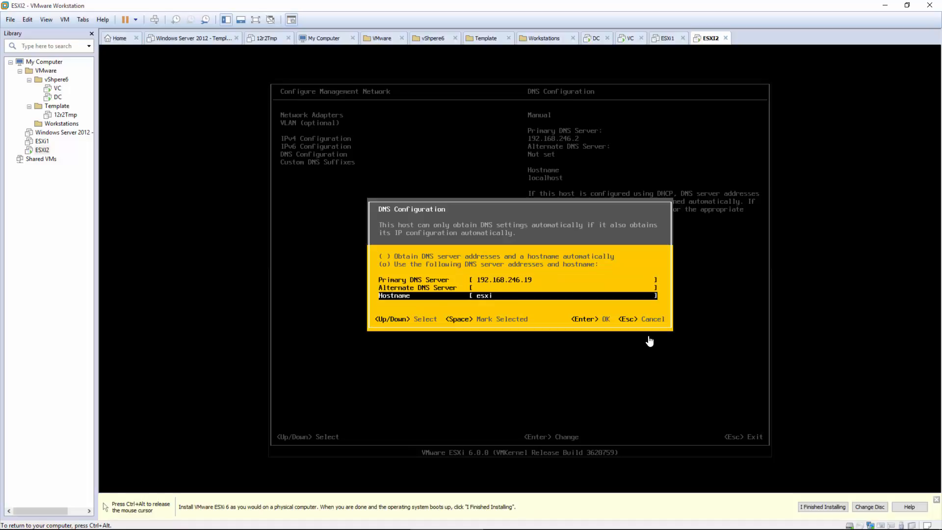
pyautogui.write('2.vita.local')
pyautogui.press('Return')
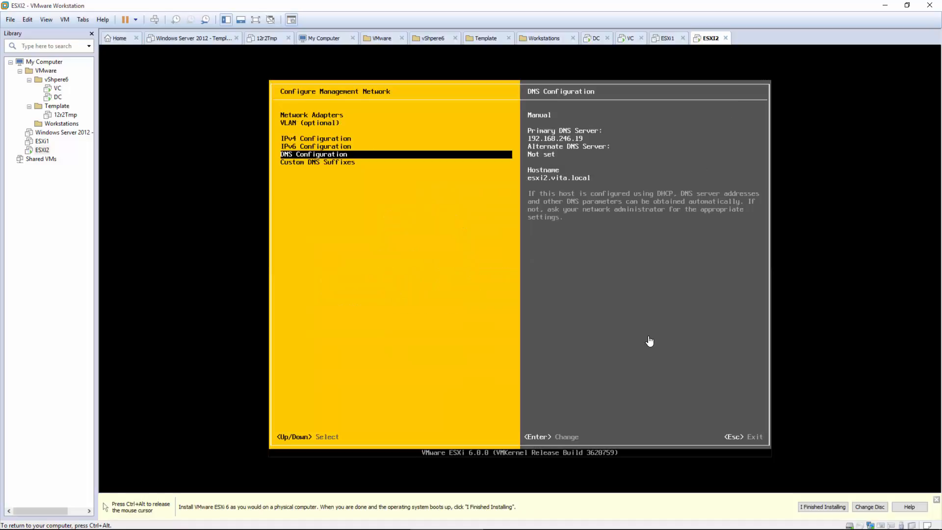
# Step: Set the custom DNS suffix to vita.local and exit the network menu
pyautogui.press('Down')
pyautogui.press('Return')
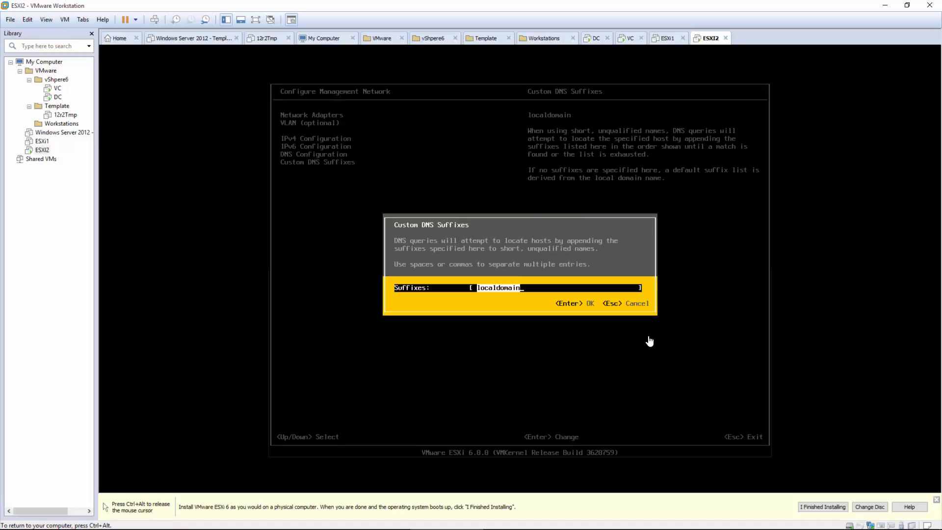
pyautogui.write('vita.locs')
pyautogui.press('Return')
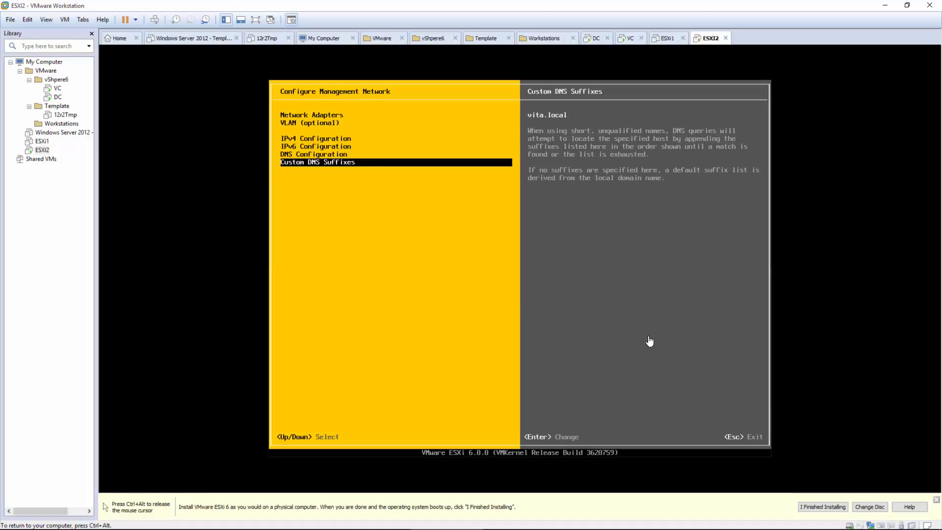
pyautogui.press('Return')
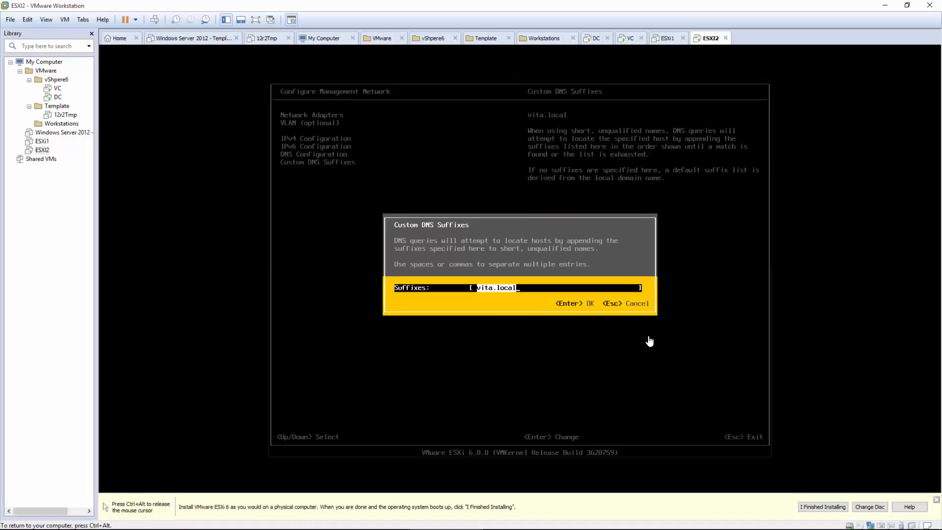
pyautogui.press('Return')
pyautogui.press('Escape')
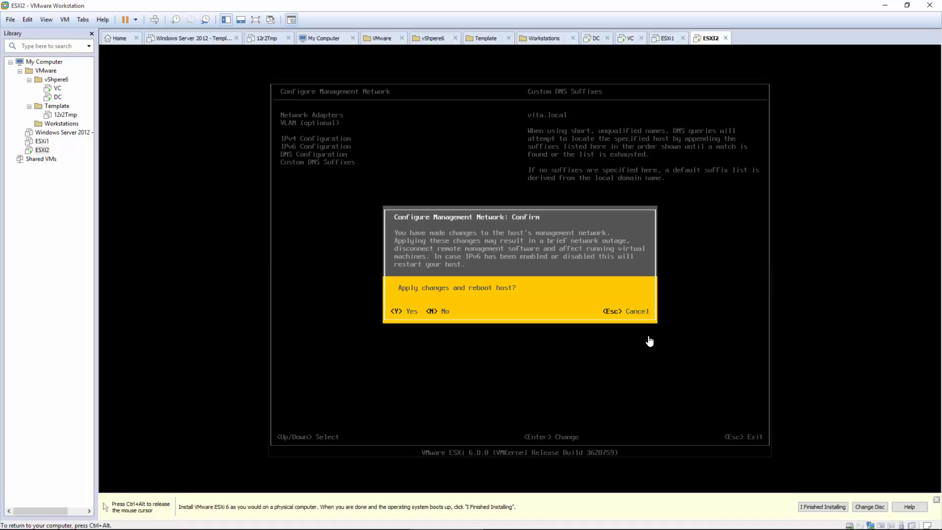
# Step: Apply the network changes, reboot ESXi2, and return keyboard control to its console
pyautogui.press('Escape')
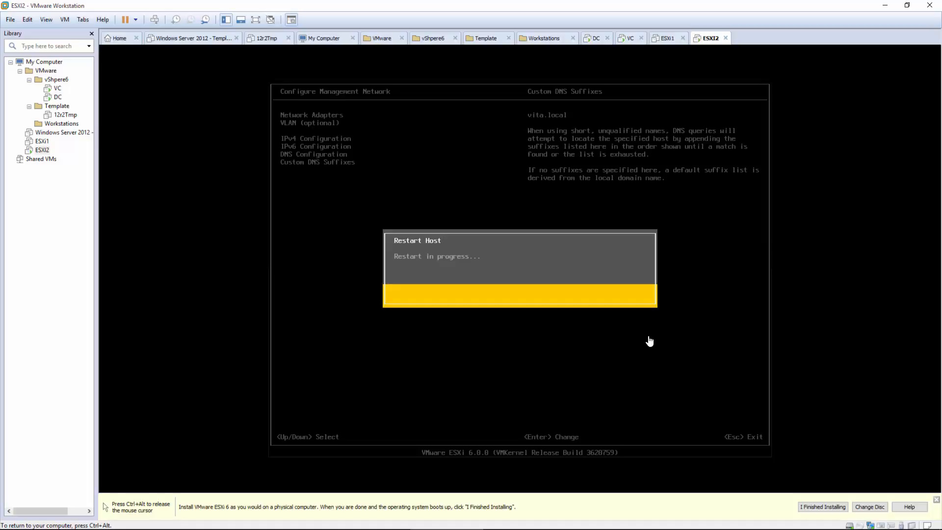
pyautogui.hotkey('ctrl', 'alt')
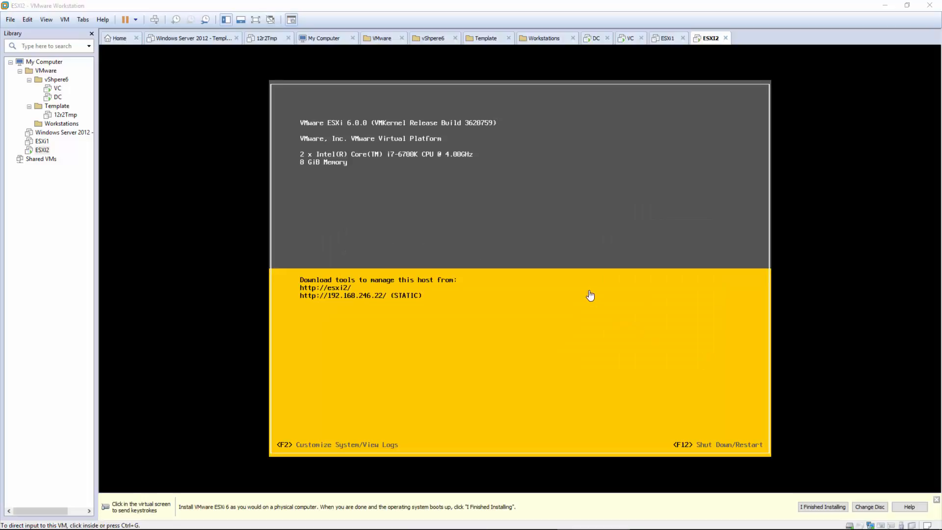
pyautogui.click(585, 291)
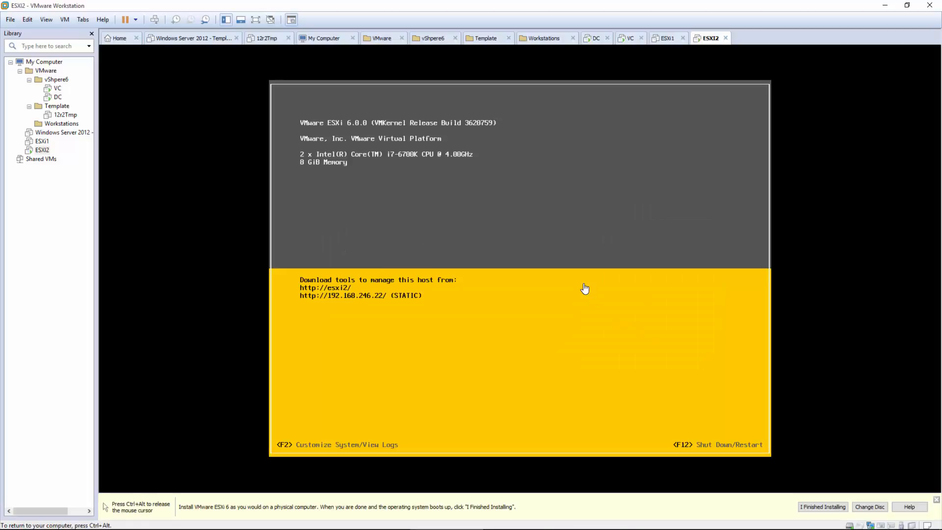
# Step: Authenticate as root, shut down the ESXi2 host, and release input to the host computer
pyautogui.press('F2')
pyautogui.press('Tab')
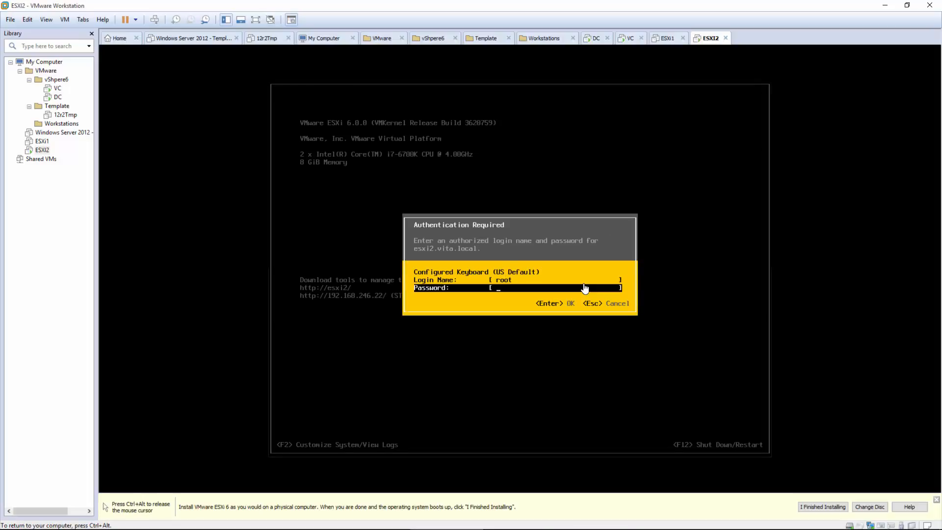
pyautogui.write('**********')
pyautogui.press('Return')
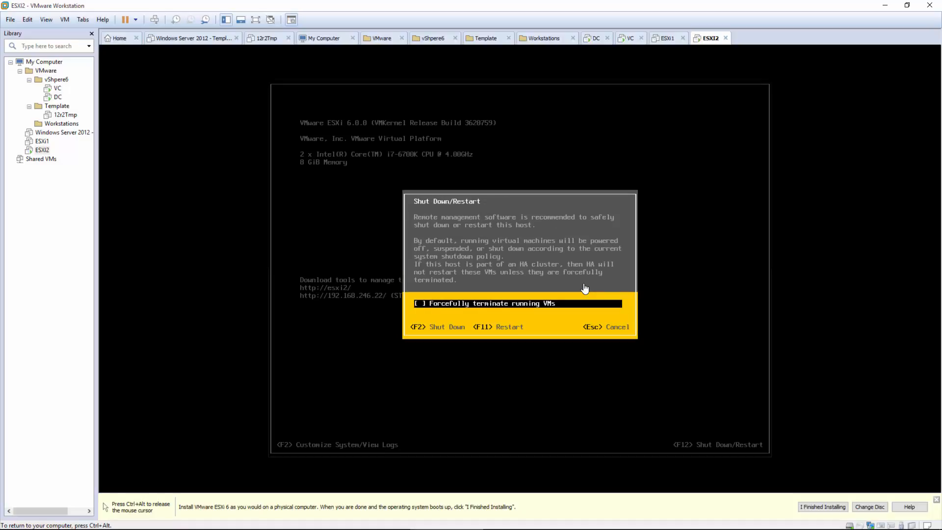
pyautogui.press('F2')
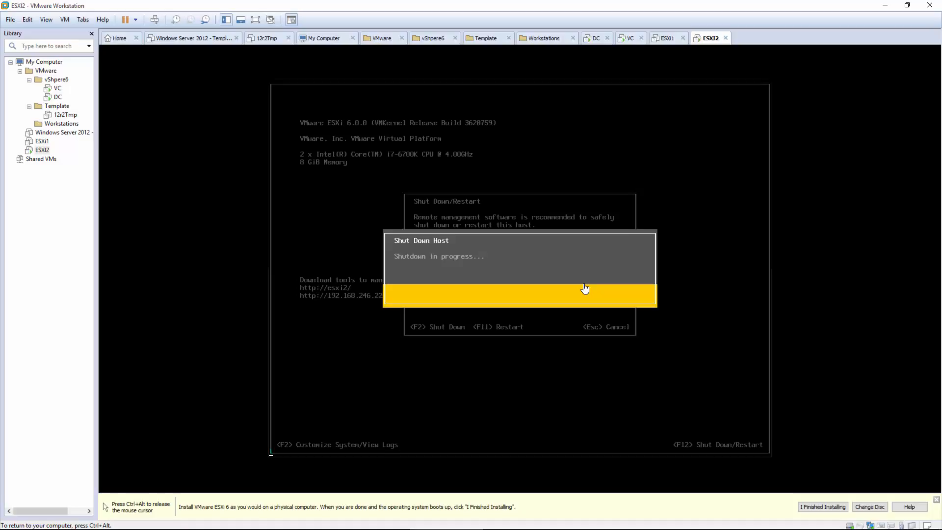
pyautogui.hotkey('ctrl', 'alt')
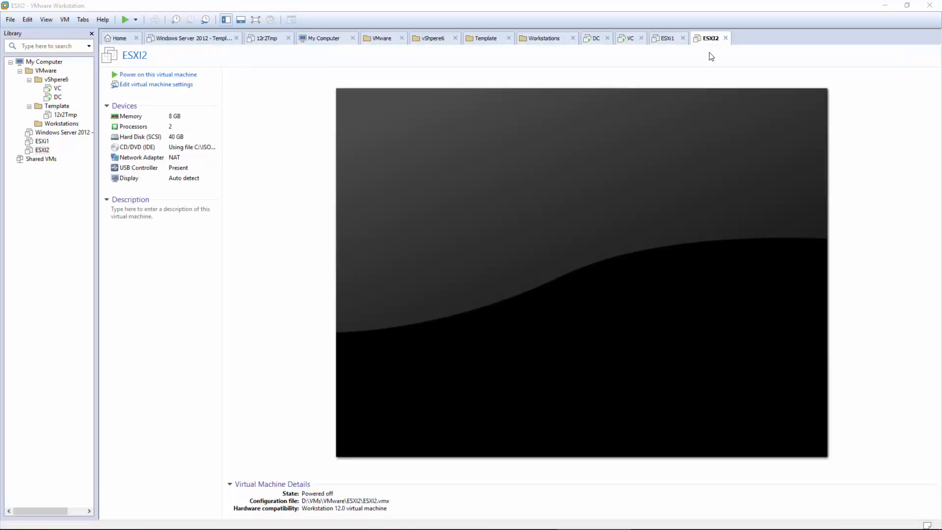
# Step: In ESXI2's settings, add a network adapter on VMnet8 (NAT)
pyautogui.rightClick(709, 45)
pyautogui.click(719, 172)
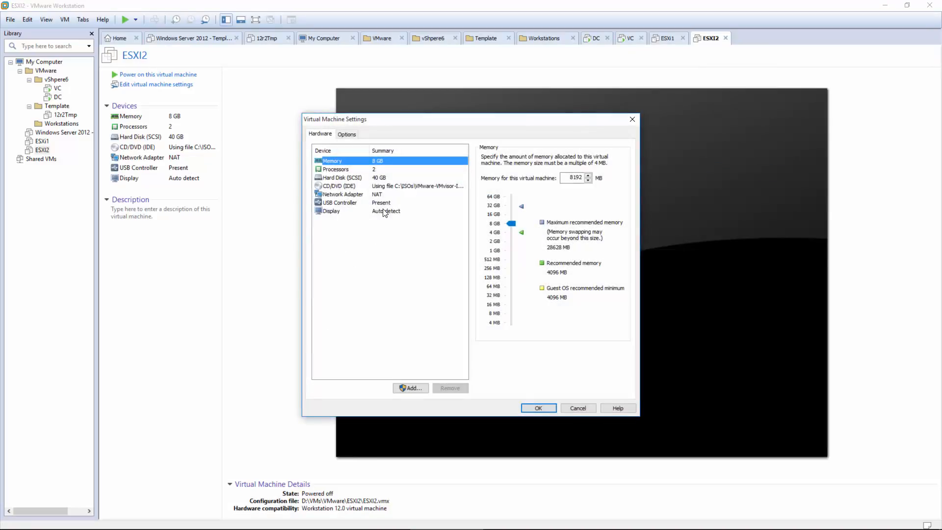
pyautogui.click(400, 387)
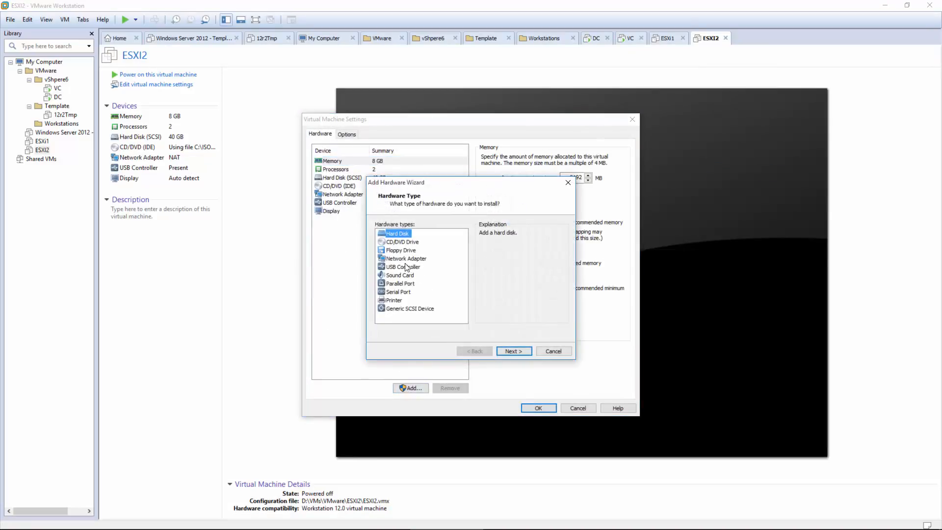
pyautogui.click(409, 258)
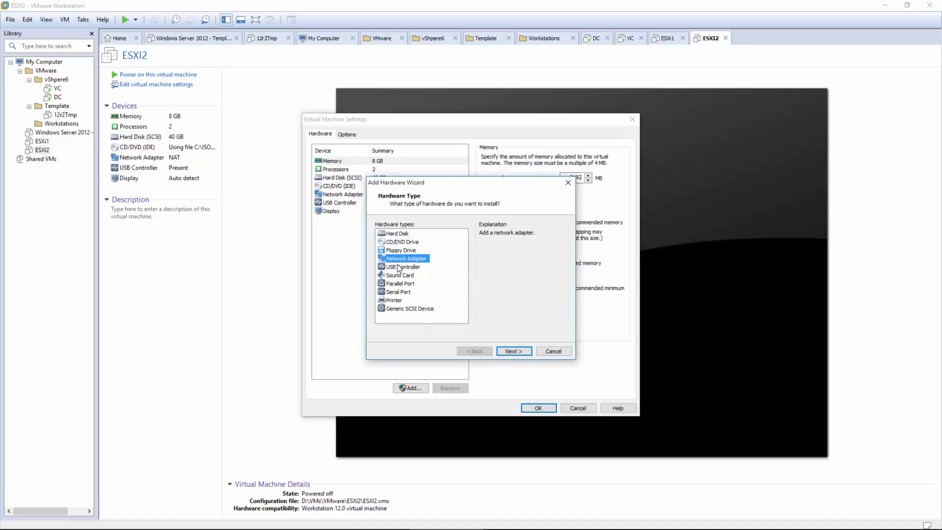
pyautogui.click(512, 351)
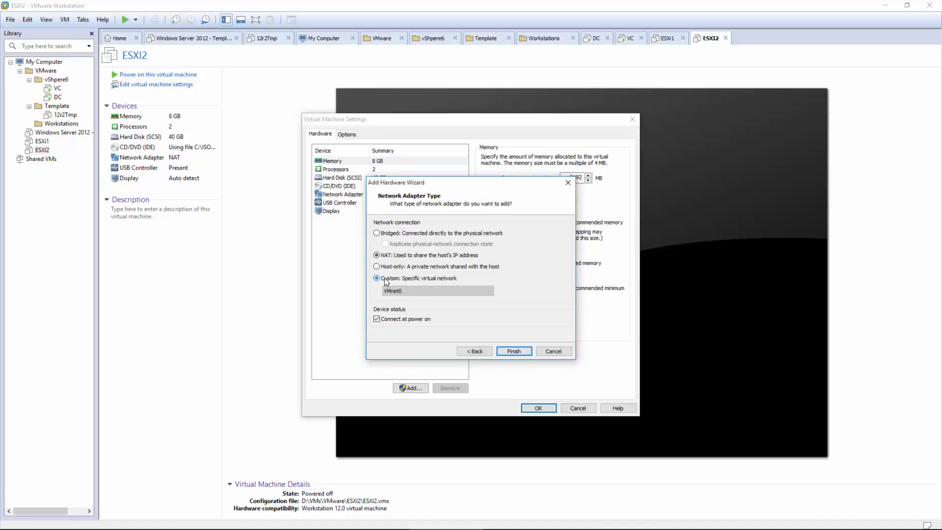
pyautogui.click(399, 288)
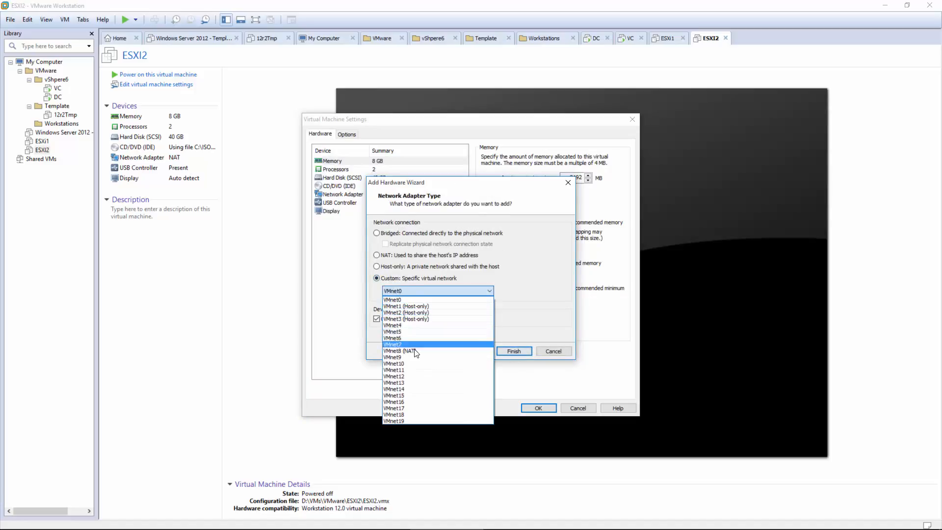
pyautogui.click(414, 351)
pyautogui.click(513, 351)
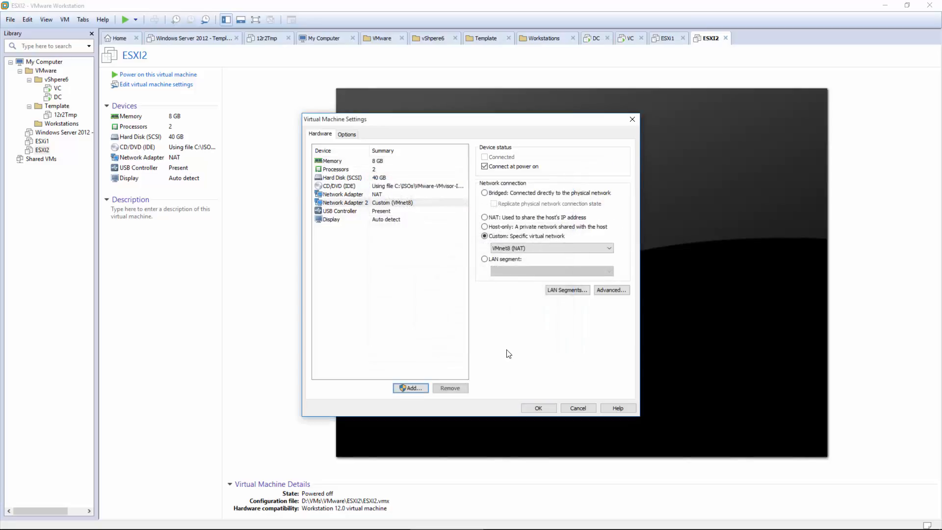
# Step: Add a custom network adapter on VMnet1 (Host-only)
pyautogui.click(406, 387)
pyautogui.click(412, 258)
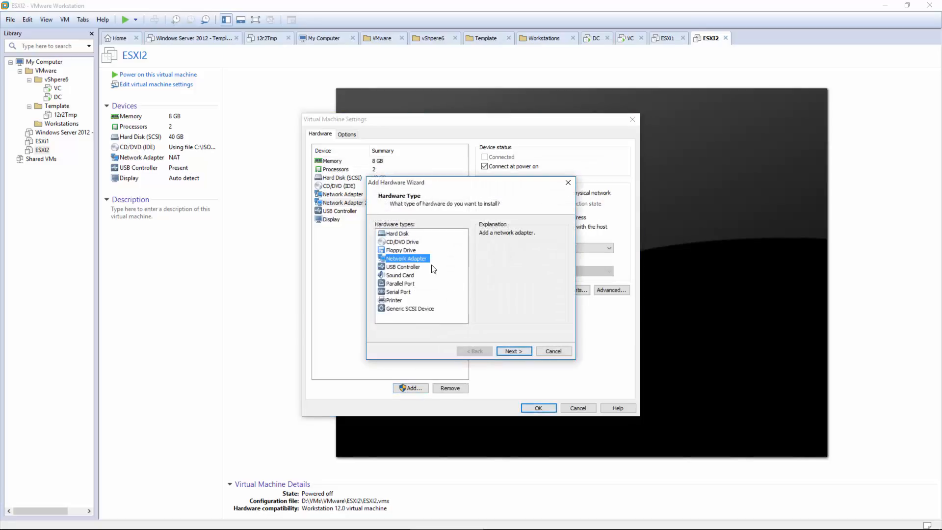
pyautogui.click(513, 351)
pyautogui.click(392, 278)
pyautogui.click(401, 290)
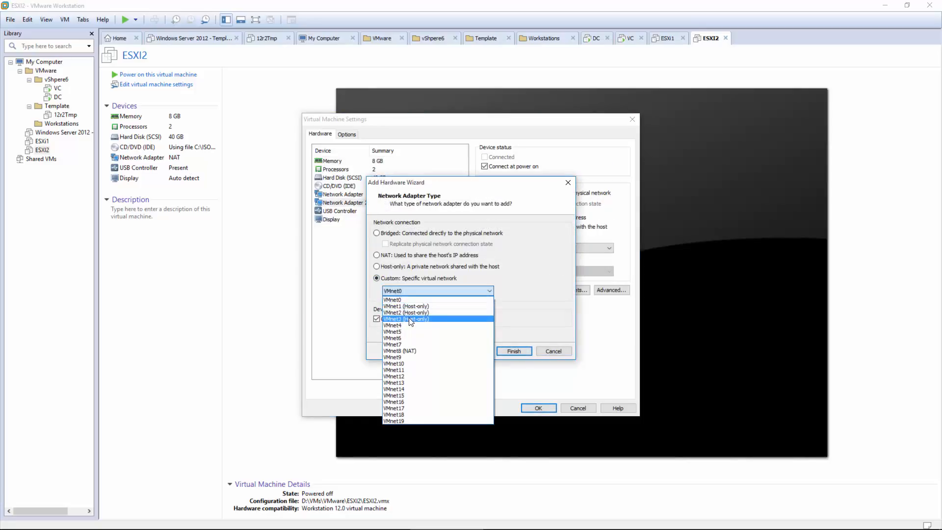
pyautogui.click(412, 308)
pyautogui.click(528, 351)
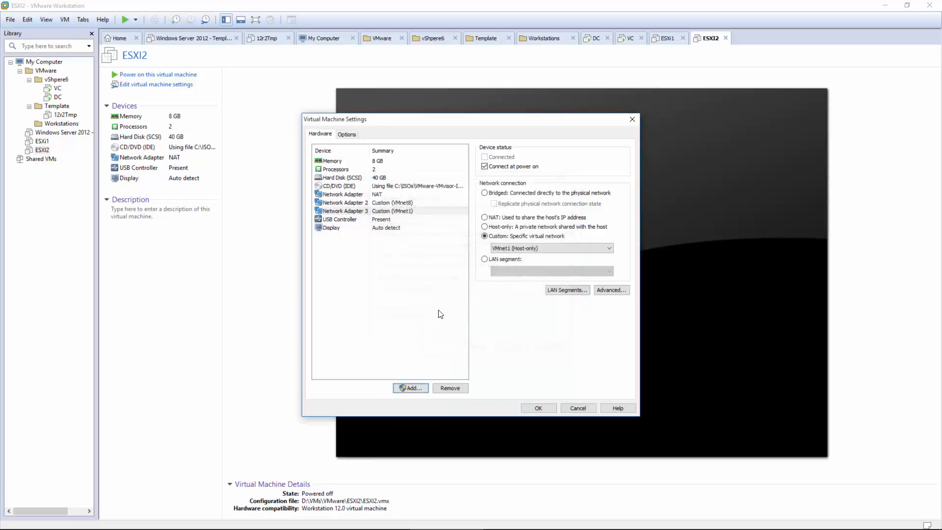
# Step: Add a custom network adapter on VMnet2 (Host-only)
pyautogui.click(411, 387)
pyautogui.click(407, 258)
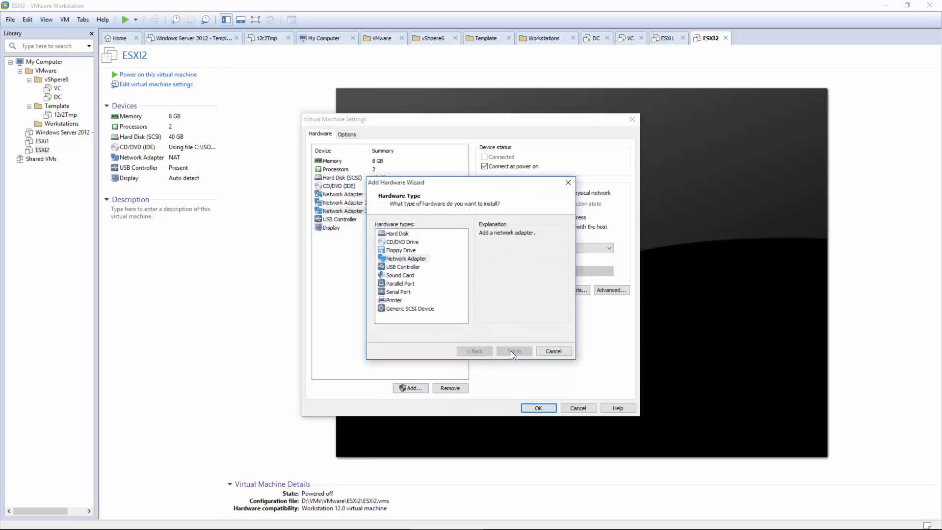
pyautogui.click(511, 351)
pyautogui.click(407, 291)
pyautogui.click(408, 313)
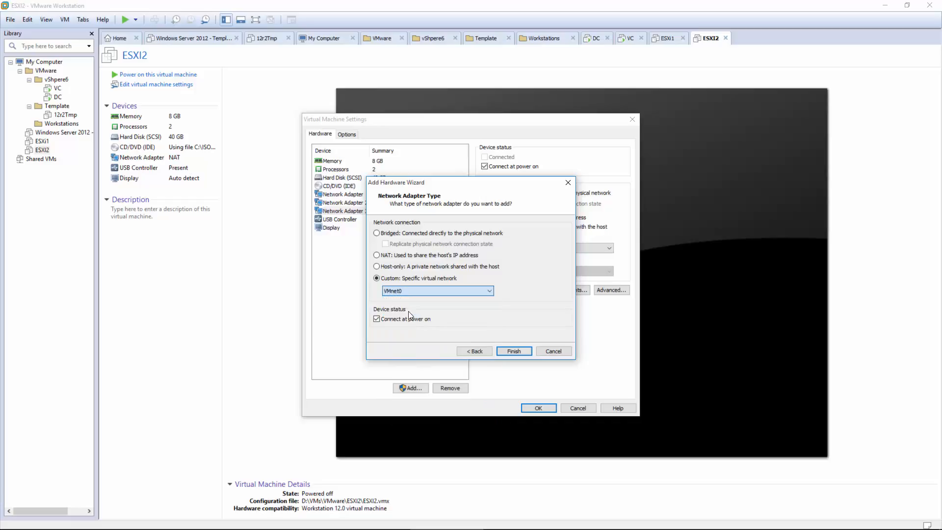
pyautogui.click(519, 351)
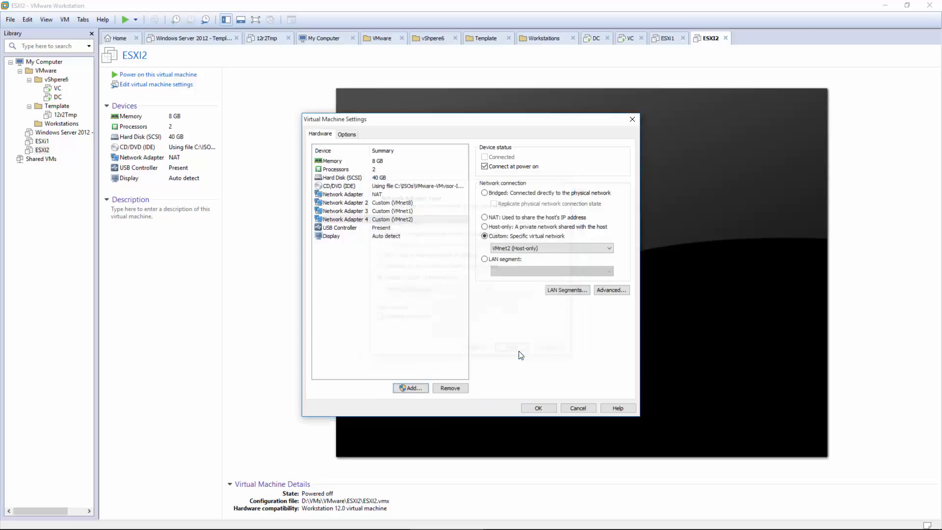
# Step: Add a custom network adapter on VMnet3 (Host-only)
pyautogui.click(408, 387)
pyautogui.click(407, 259)
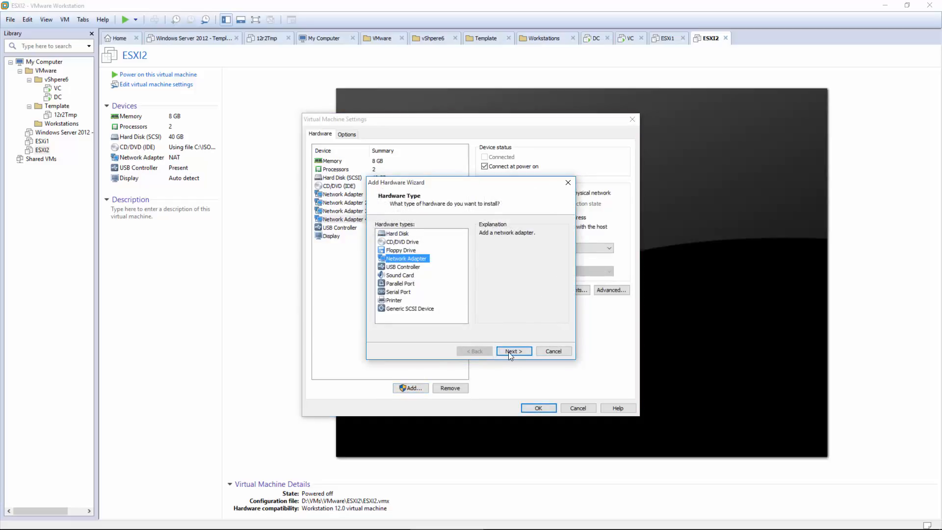
pyautogui.click(508, 352)
pyautogui.click(395, 278)
pyautogui.click(422, 290)
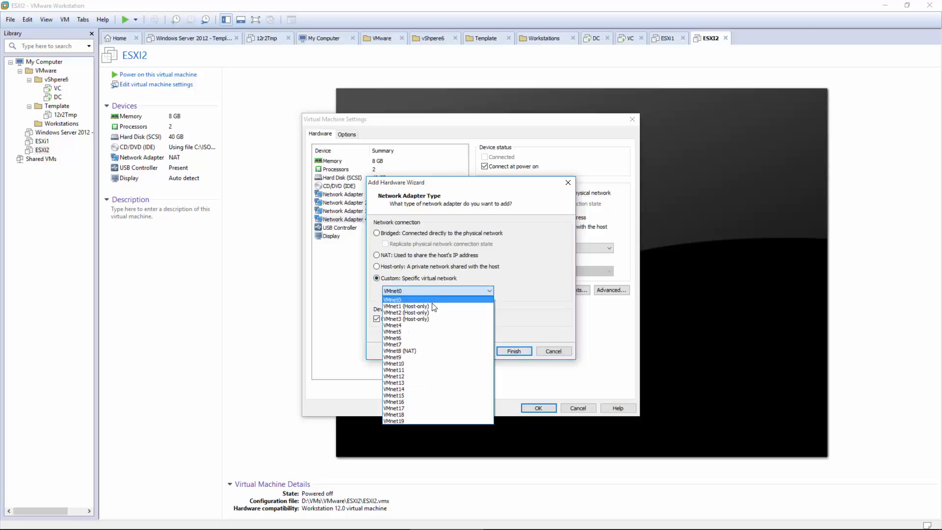
pyautogui.click(406, 319)
pyautogui.click(508, 350)
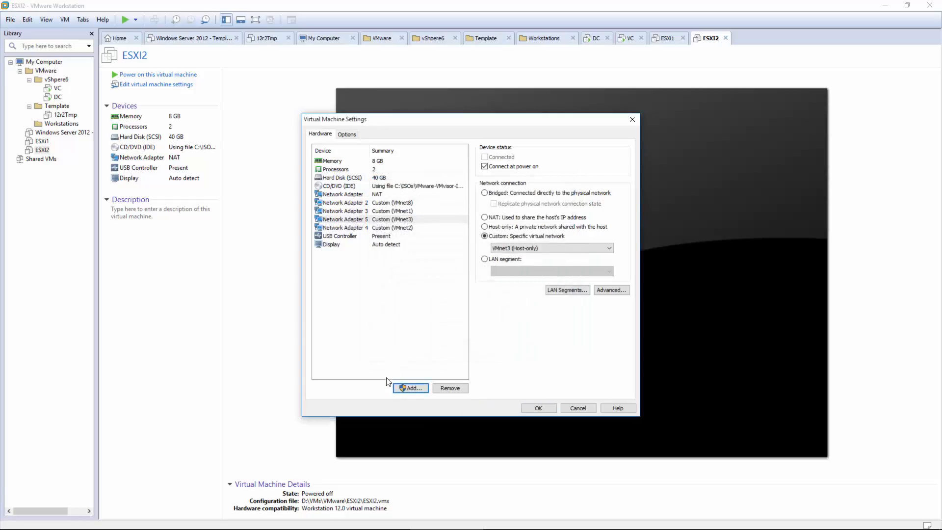
# Step: Add a second VMnet3 custom adapter and save the VM settings
pyautogui.click(408, 389)
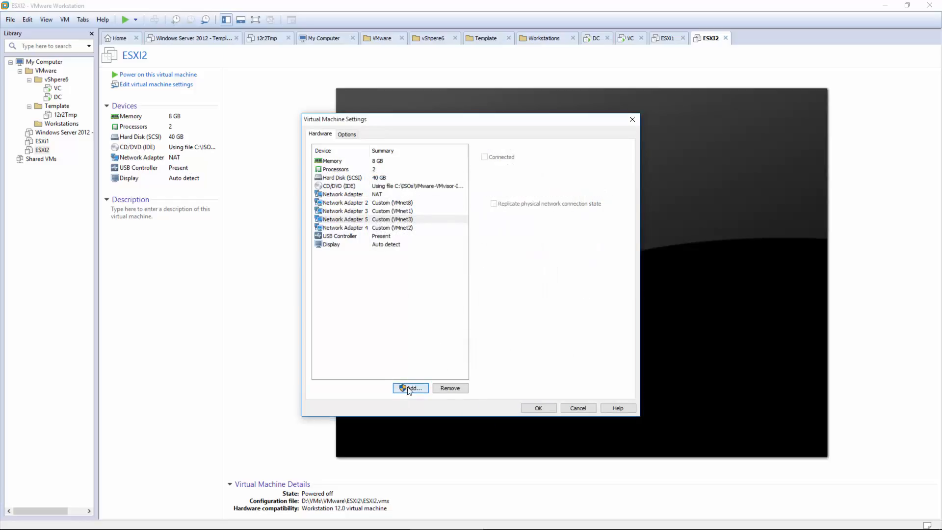
pyautogui.click(422, 259)
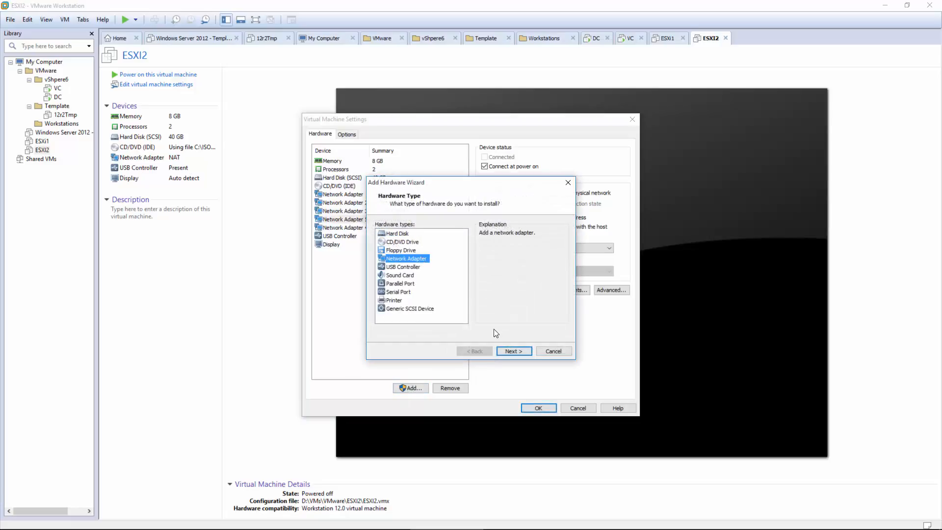
pyautogui.click(511, 352)
pyautogui.click(412, 278)
pyautogui.click(411, 290)
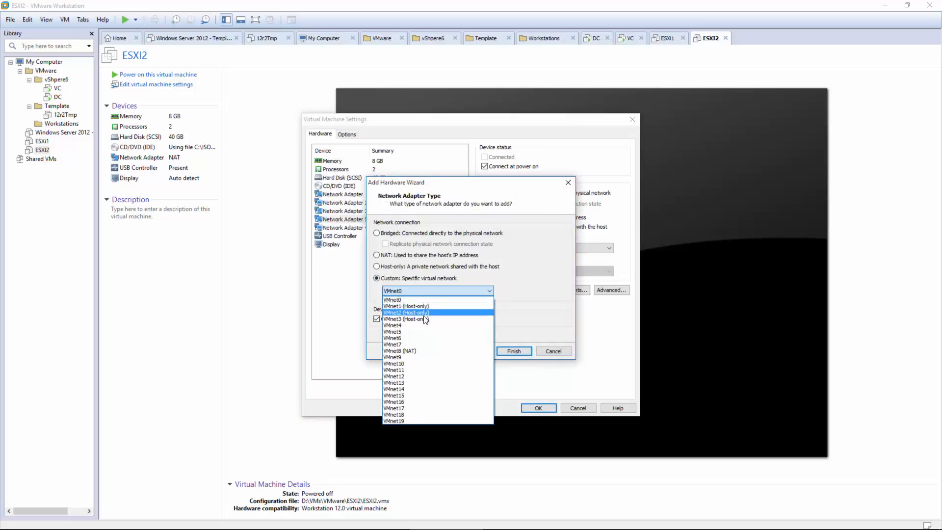
pyautogui.click(425, 319)
pyautogui.click(514, 351)
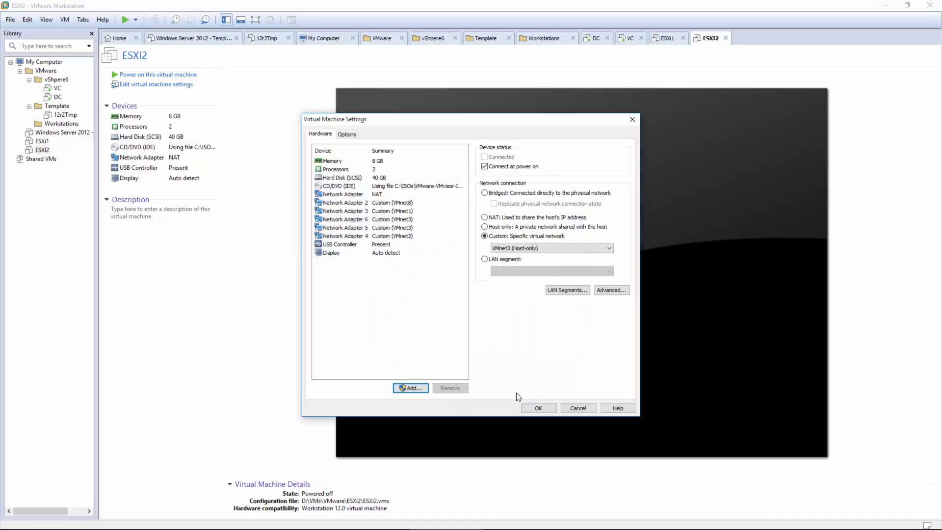
pyautogui.click(533, 407)
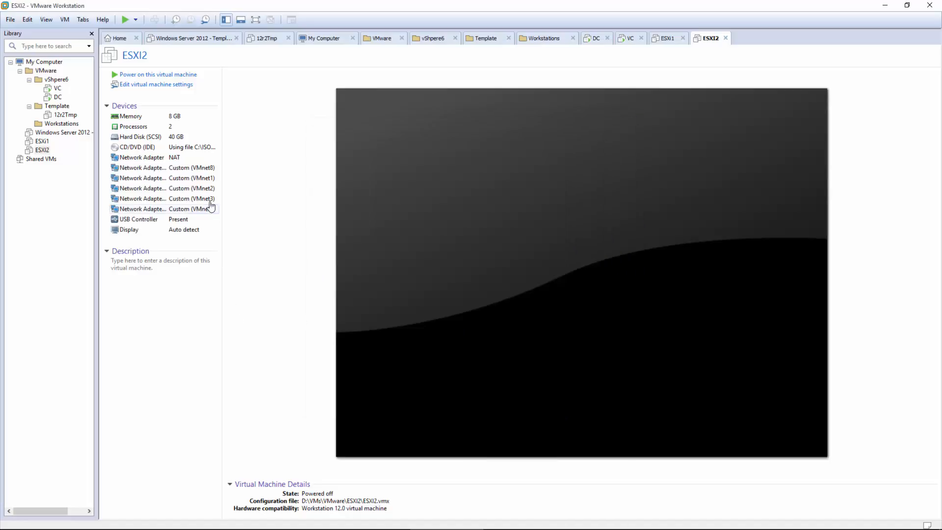